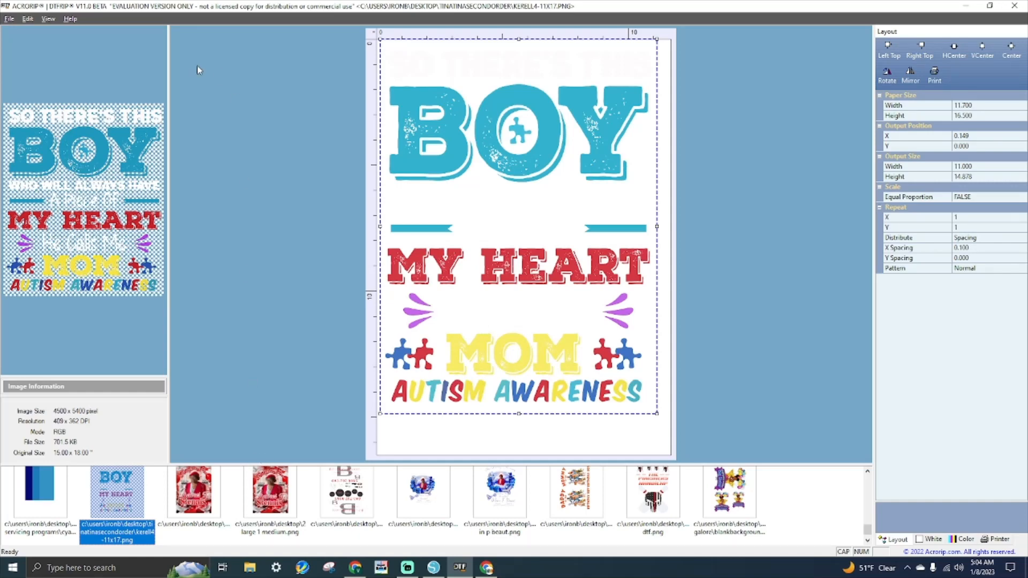
# - Open the clipped YOU'RE DESPICABLE PNG from the Desktop and move it toward the left edge
pyautogui.click(14, 21)
pyautogui.click(16, 30)
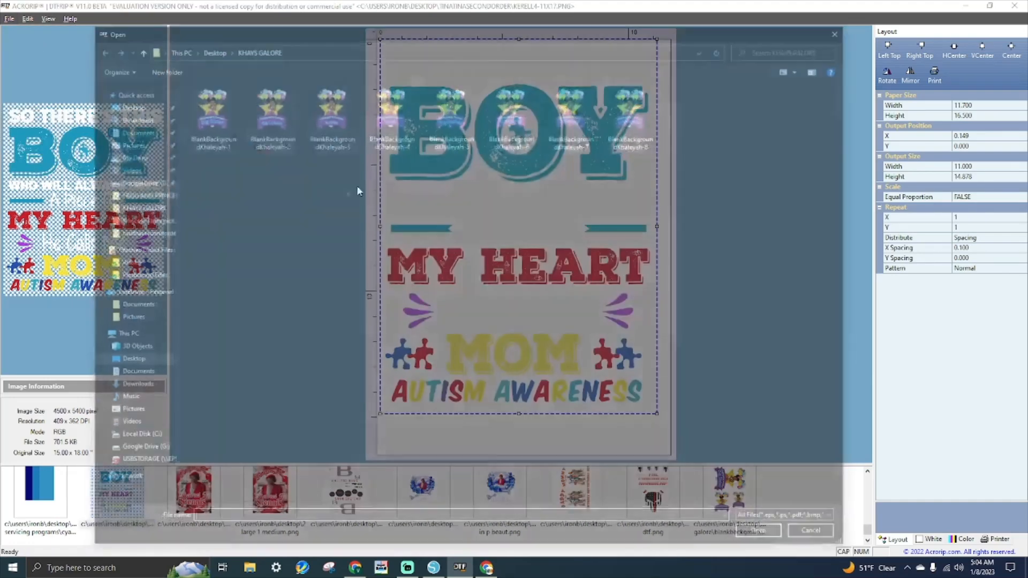
pyautogui.click(211, 48)
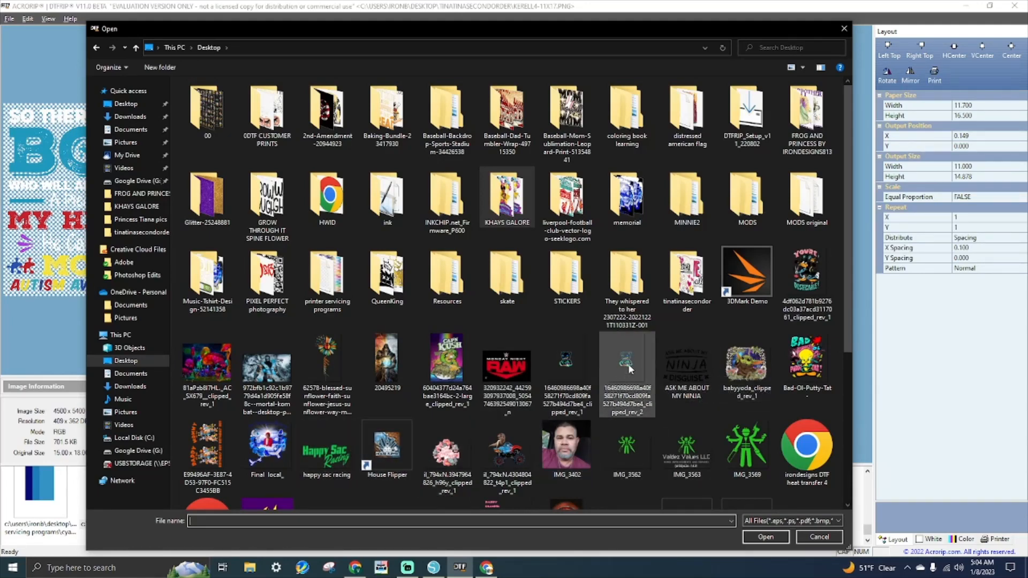
pyautogui.doubleClick(815, 263)
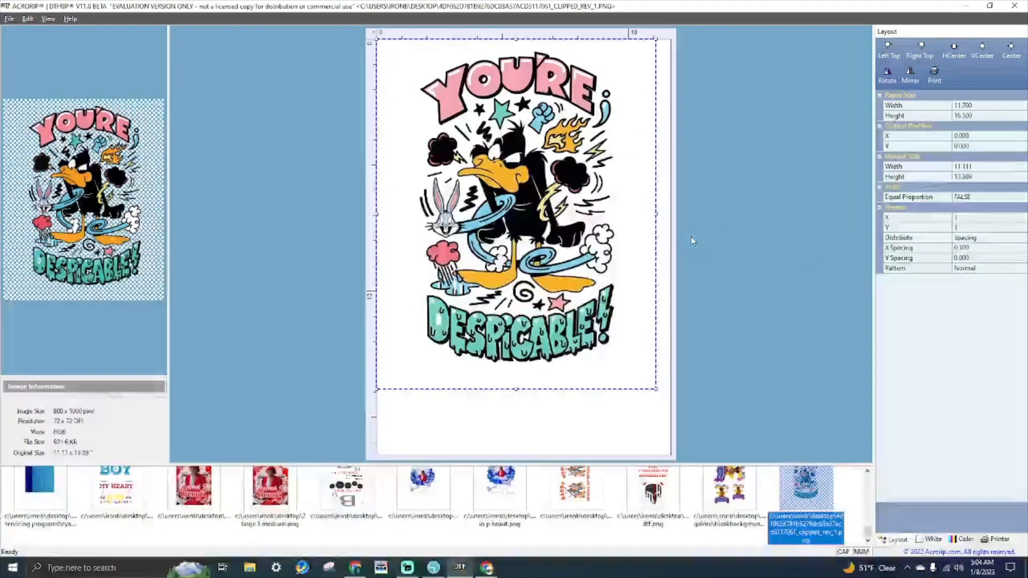
pyautogui.moveTo(579, 231); pyautogui.dragTo(553, 231)
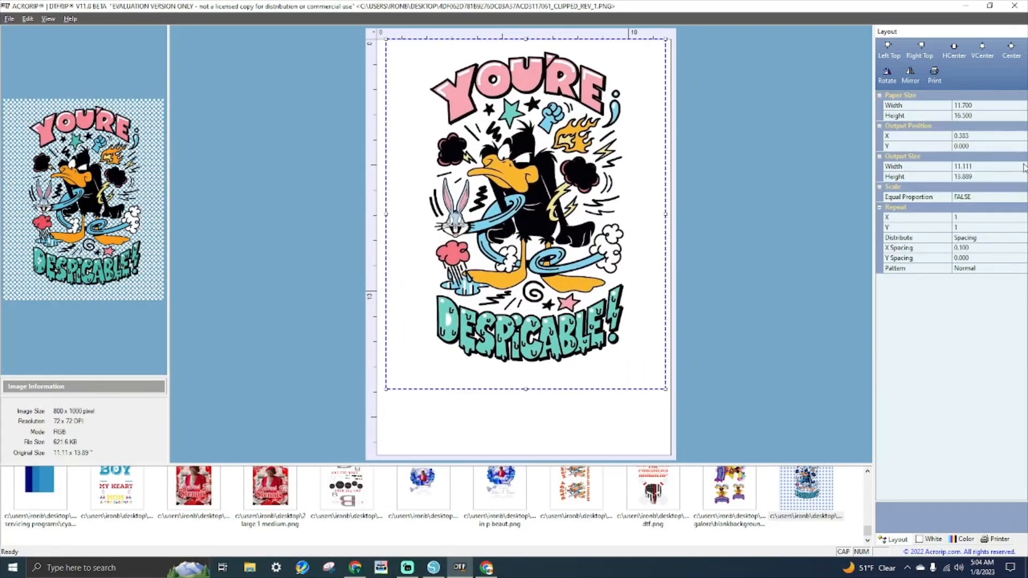
# - Set the output width to 12 in with equal proportion and align the artwork left
pyautogui.click(943, 169)
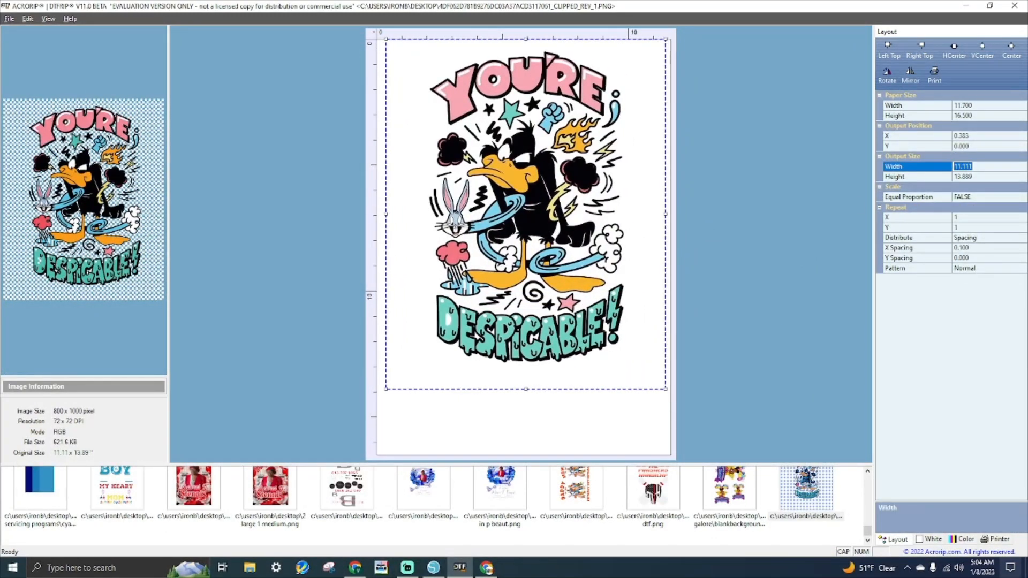
pyautogui.write('12')
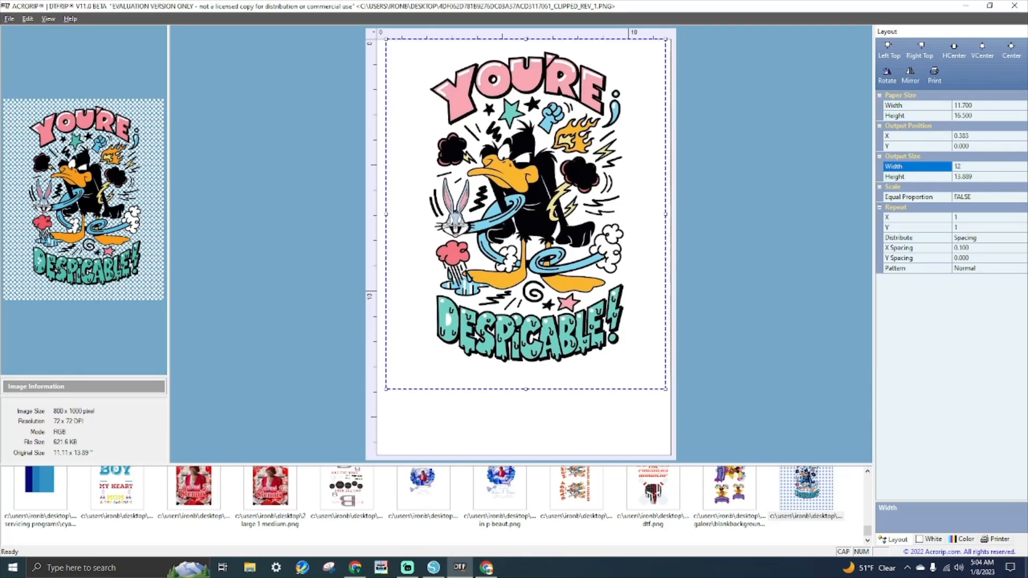
pyautogui.click(963, 198)
pyautogui.doubleClick(965, 200)
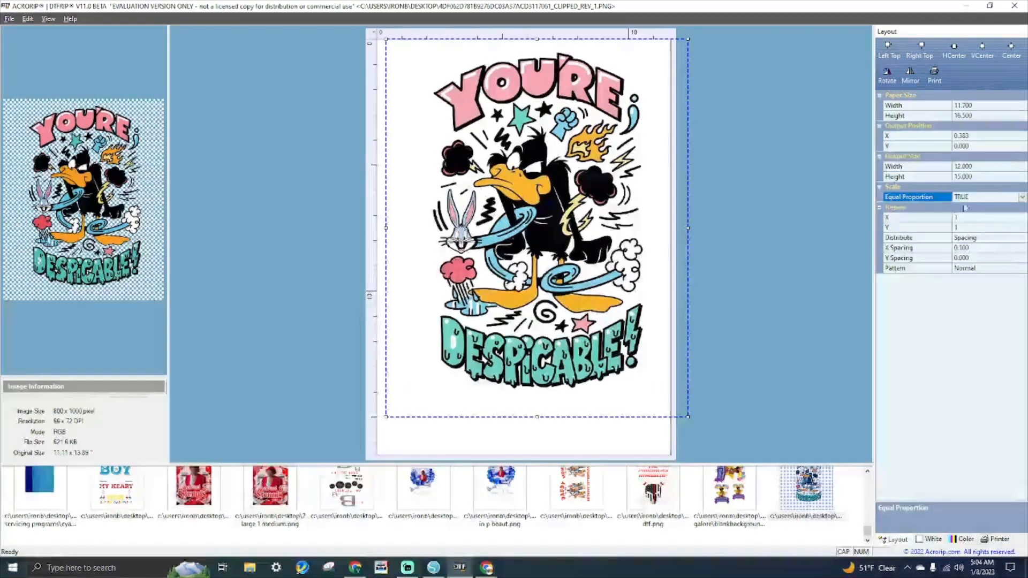
pyautogui.moveTo(566, 269); pyautogui.dragTo(546, 268)
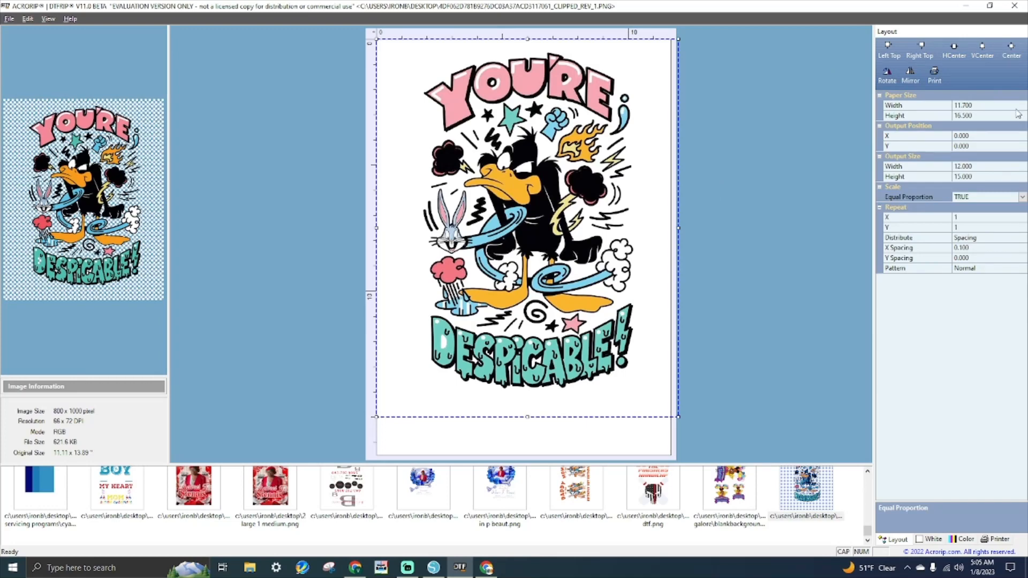
# - Set the paper size to 13 in wide by 19 in high
pyautogui.click(921, 104)
pyautogui.write('13')
pyautogui.press('Return')
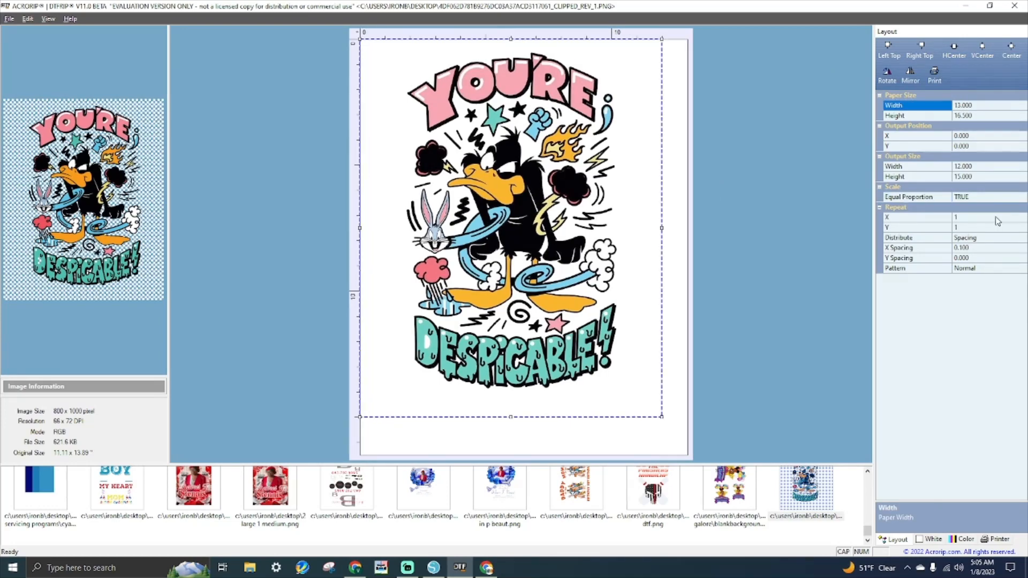
pyautogui.click(943, 117)
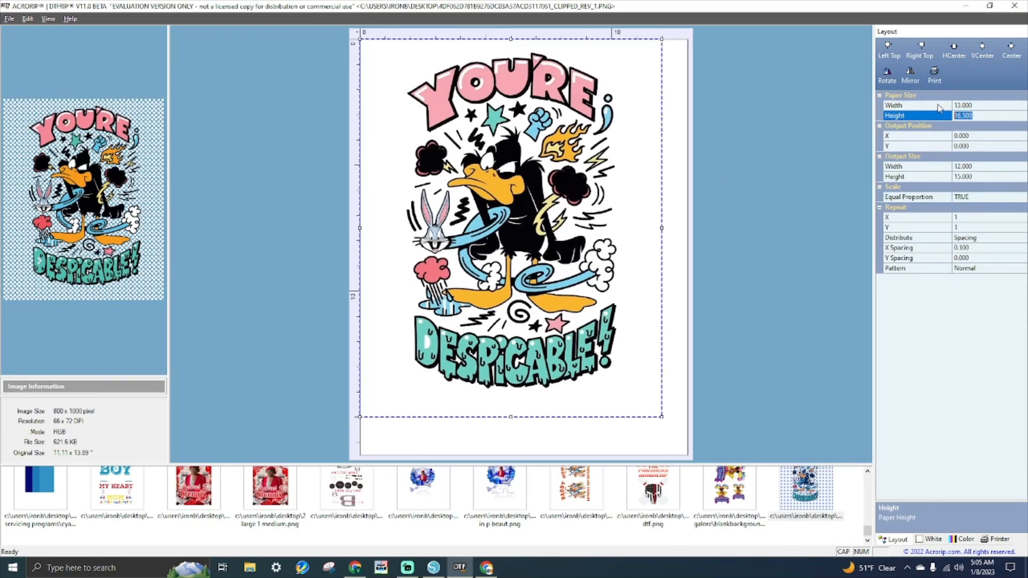
pyautogui.write('19')
pyautogui.press('Return')
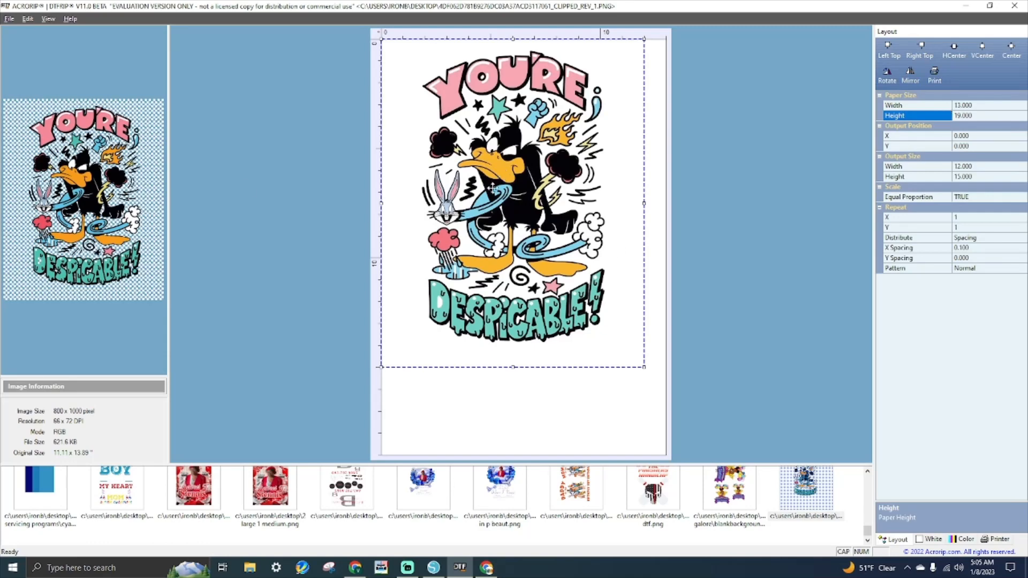
# - Fine-tune the artwork's position on the sheet and show the color management settings
pyautogui.moveTo(493, 188); pyautogui.dragTo(501, 189)
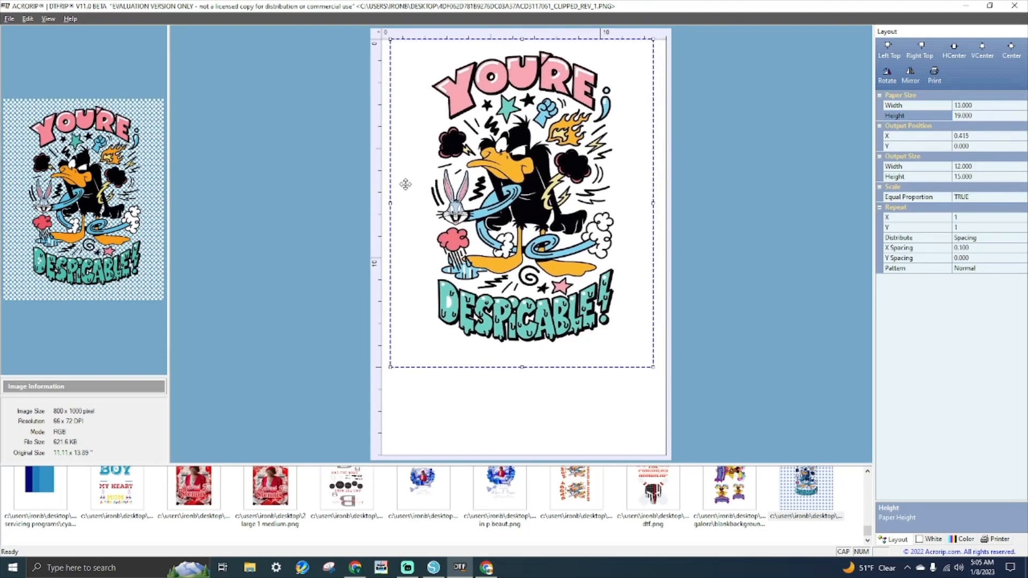
pyautogui.moveTo(407, 329); pyautogui.dragTo(423, 337)
pyautogui.moveTo(531, 297); pyautogui.dragTo(504, 298)
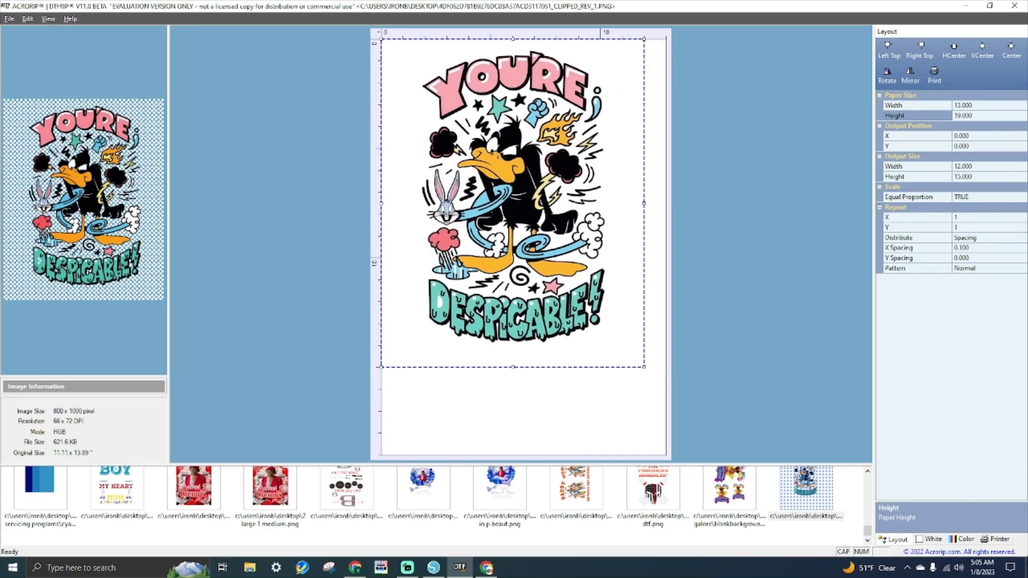
pyautogui.click(962, 539)
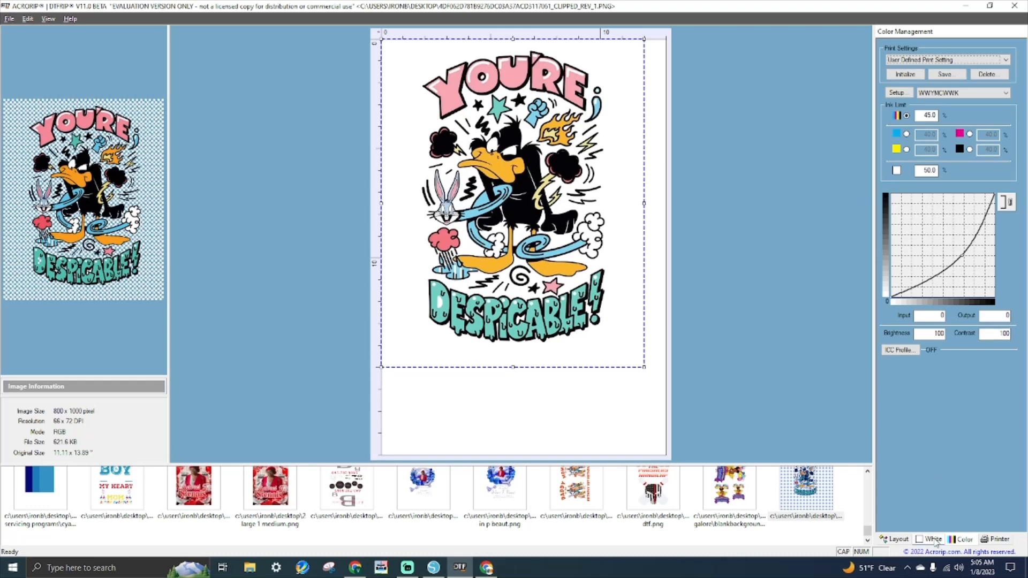
# - Preview the white underbase layer in the White settings, then switch back to Color view
pyautogui.click(934, 540)
pyautogui.click(980, 198)
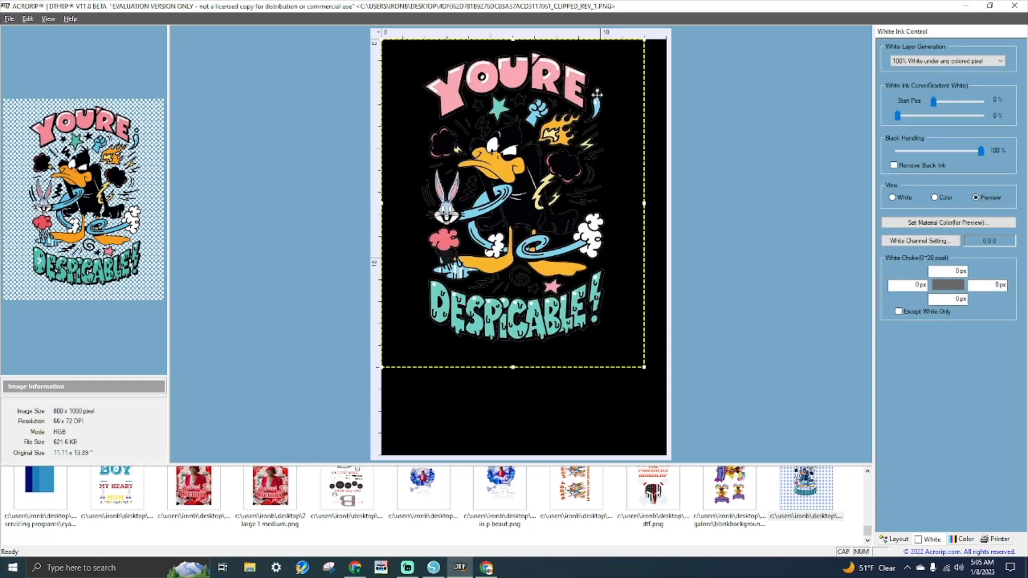
pyautogui.click(935, 198)
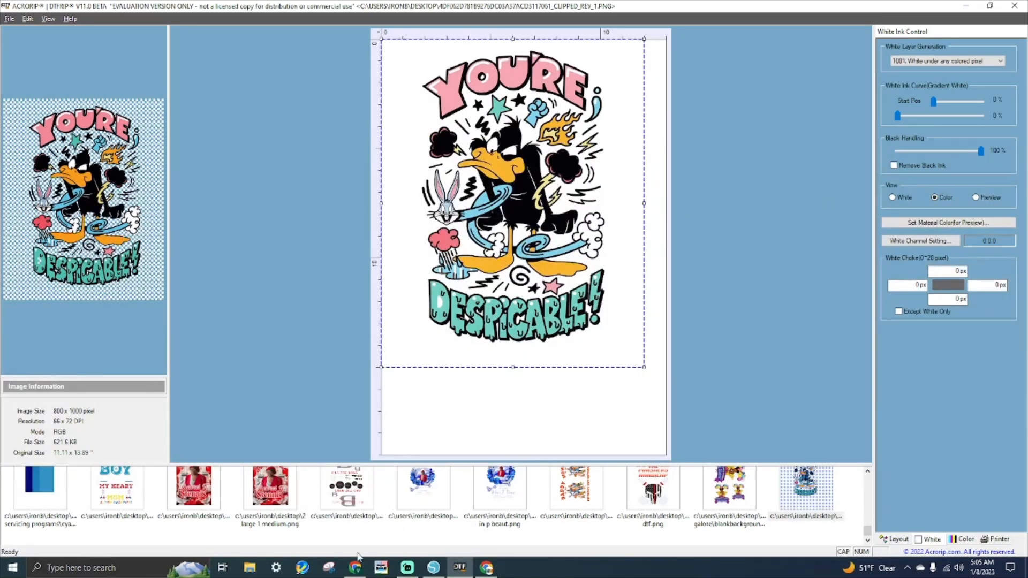
pyautogui.click(250, 568)
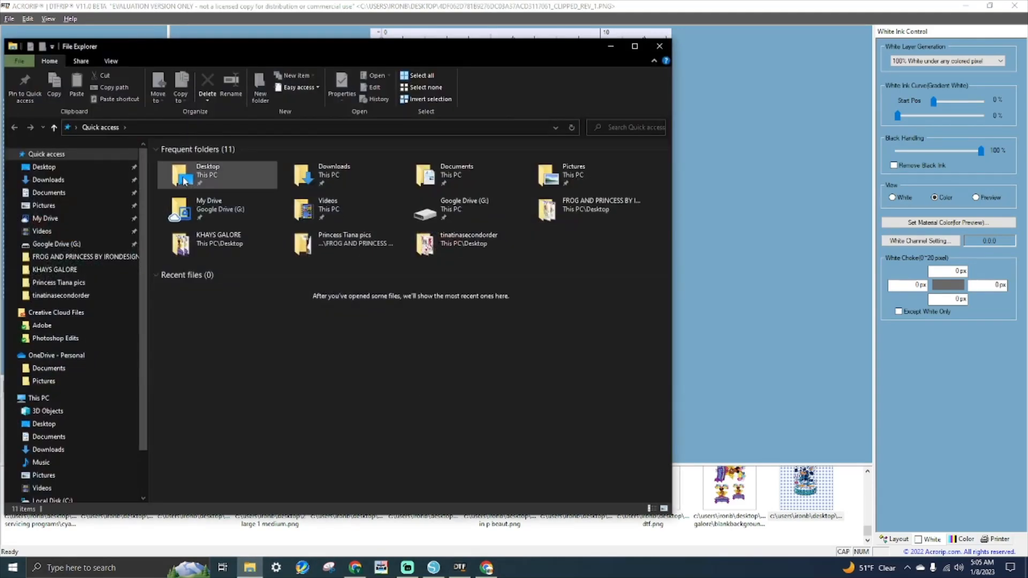
# - Open the Desktop folder and view the clipped YOU'RE DESPICABLE PNG in Photos
pyautogui.doubleClick(184, 181)
pyautogui.scroll(-10, 494, 297)
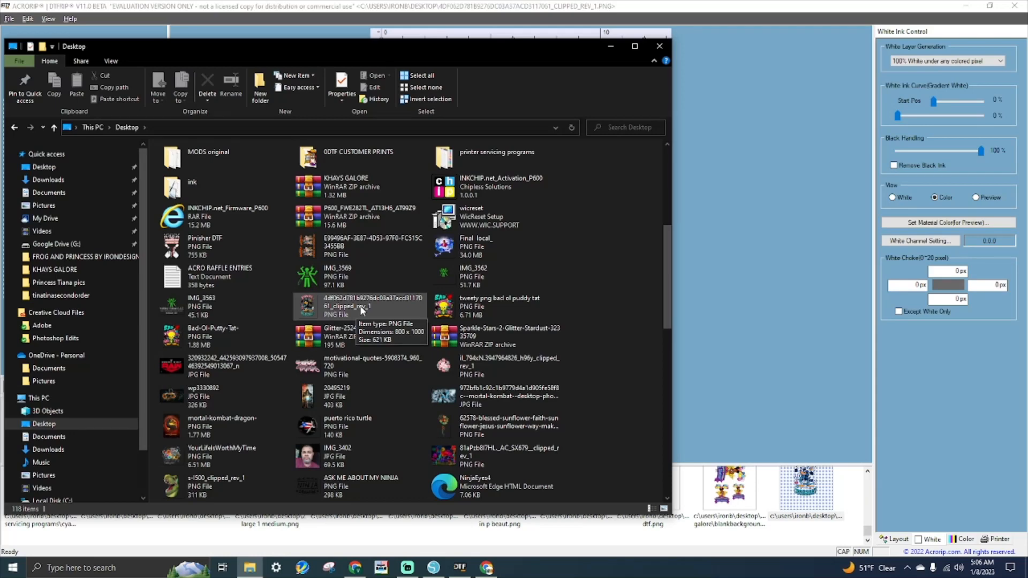
pyautogui.doubleClick(372, 307)
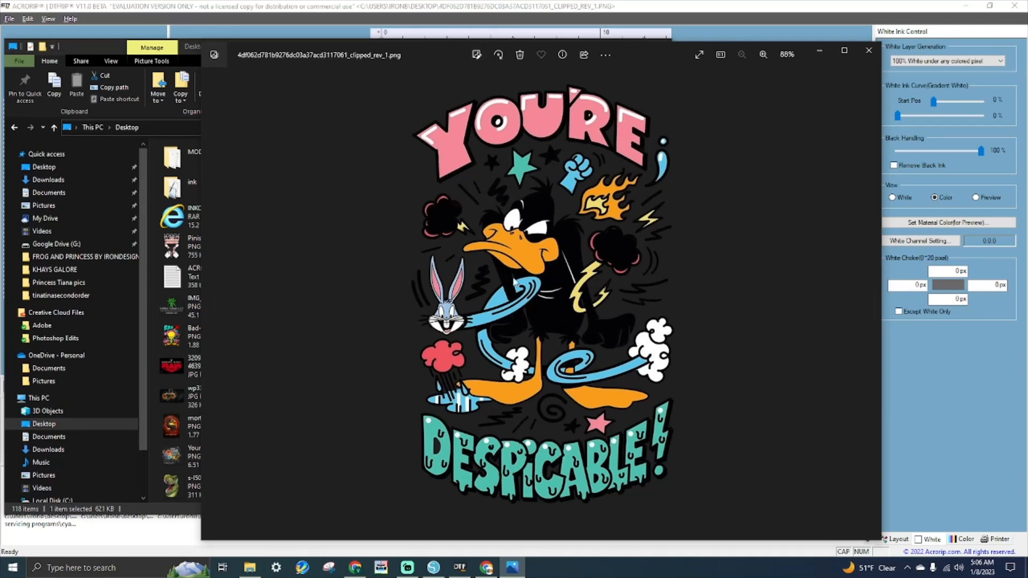
# - Crop the YOU'RE DESPICABLE image tightly on all sides around the artwork
pyautogui.click(475, 57)
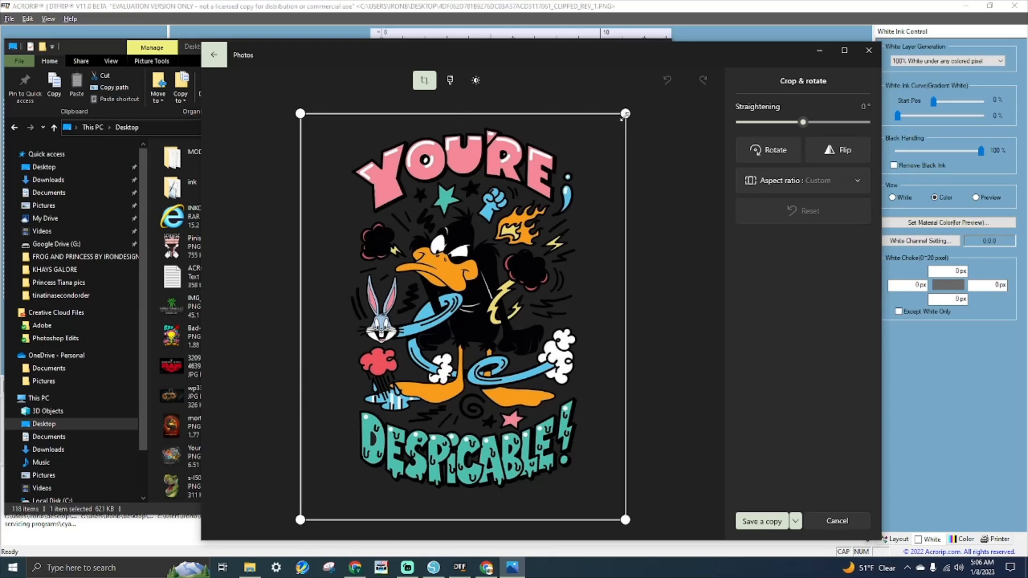
pyautogui.moveTo(625, 113); pyautogui.dragTo(586, 124)
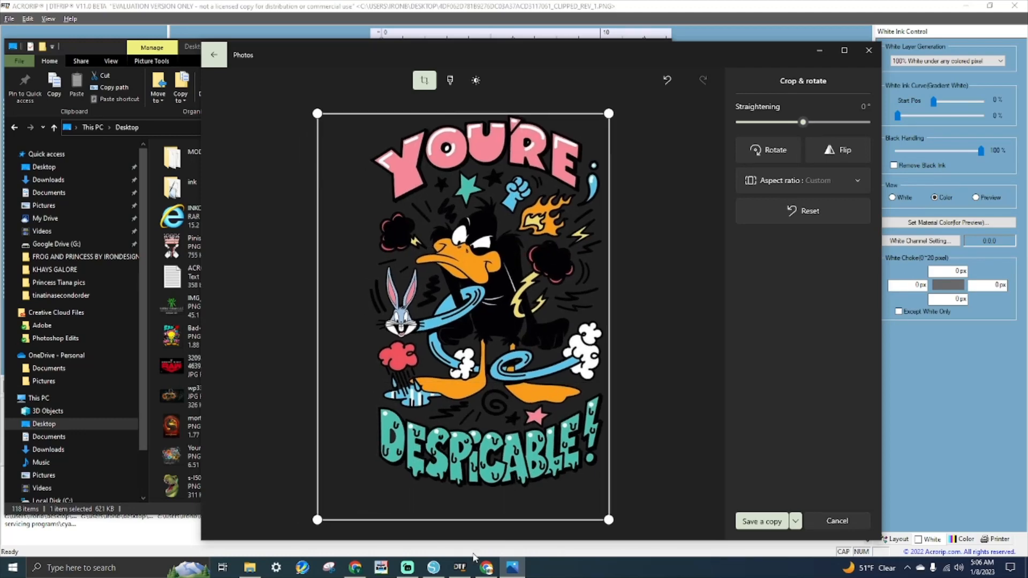
pyautogui.moveTo(494, 512); pyautogui.dragTo(504, 489)
pyautogui.moveTo(304, 315); pyautogui.dragTo(358, 316)
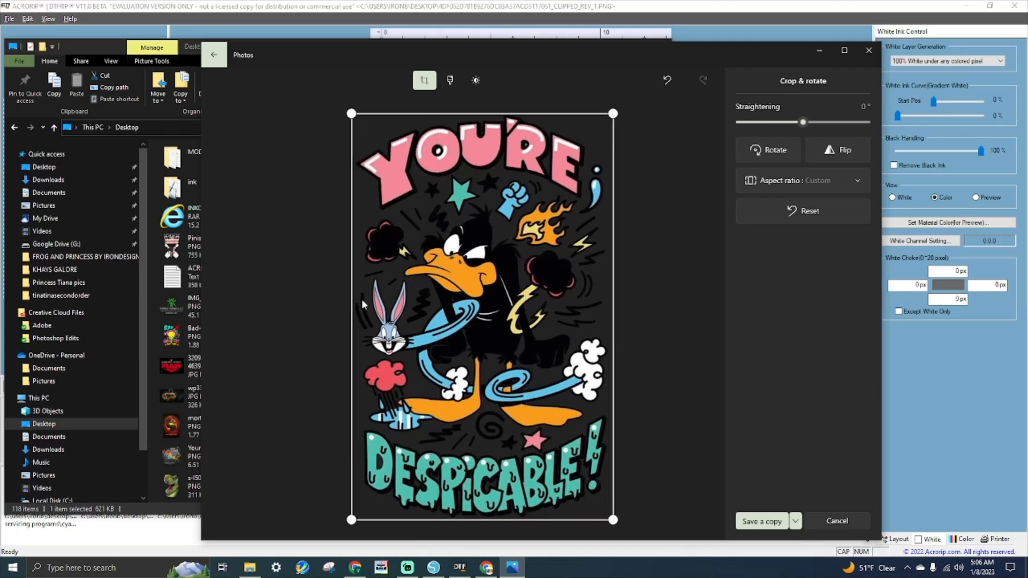
pyautogui.moveTo(396, 109); pyautogui.dragTo(396, 106)
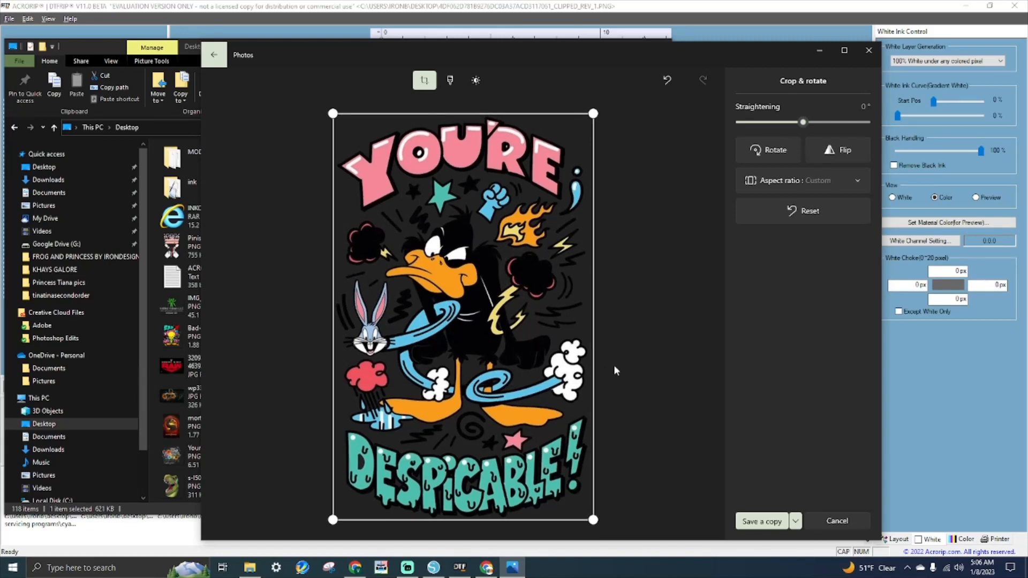
pyautogui.moveTo(593, 371); pyautogui.dragTo(592, 372)
# - Save the cropped image over the original file
pyautogui.click(797, 522)
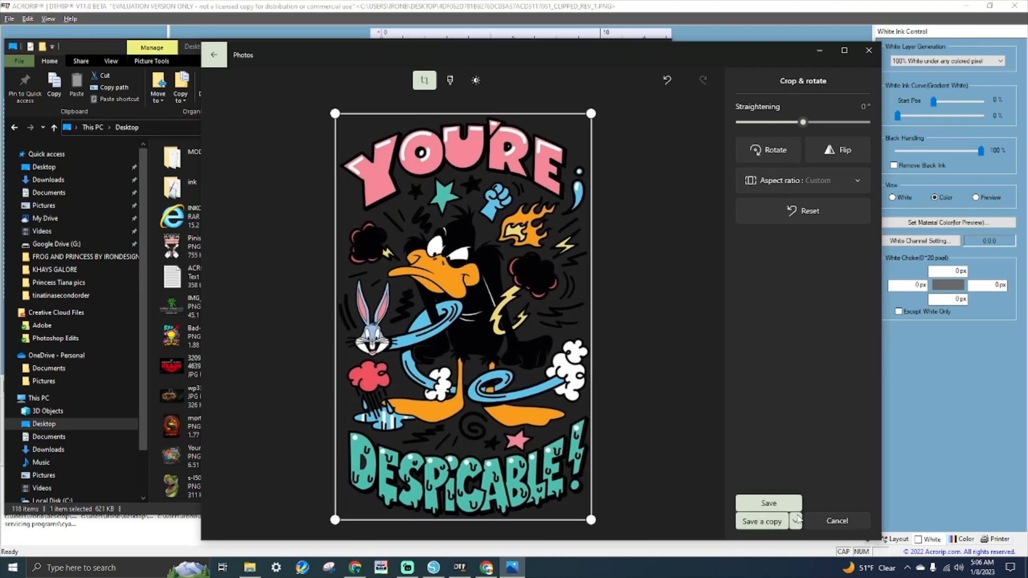
pyautogui.click(771, 504)
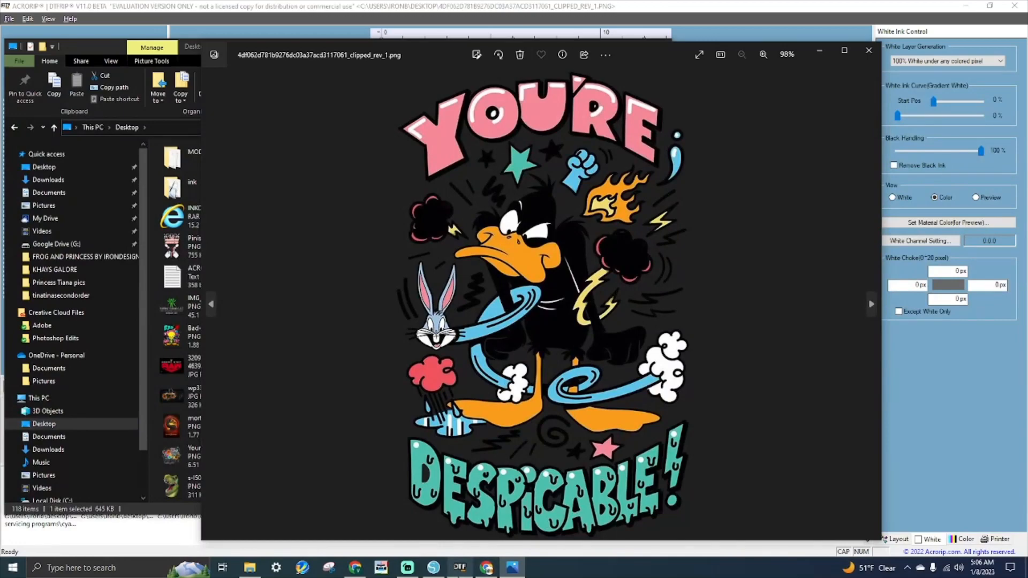
pyautogui.click(460, 568)
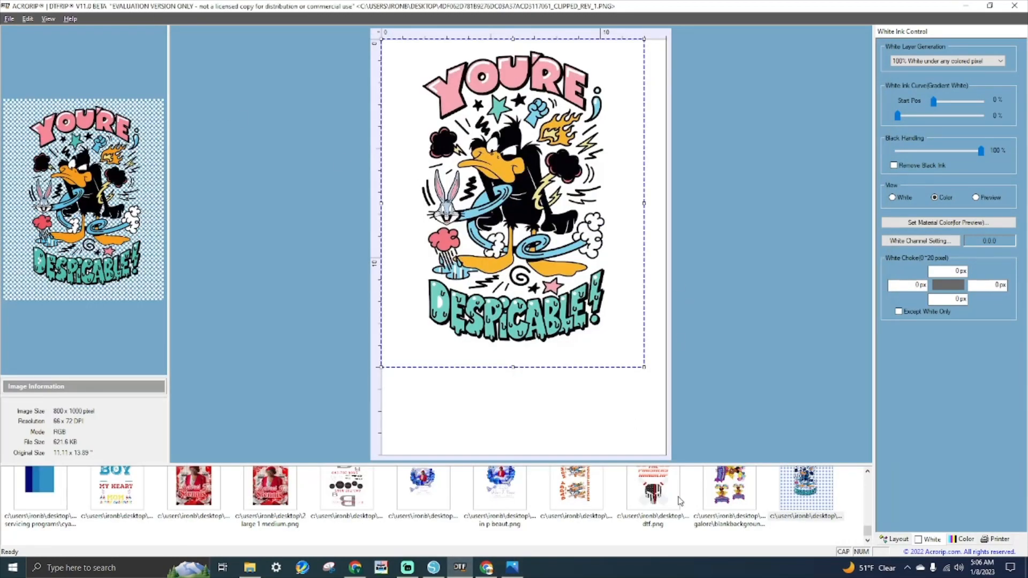
# - Load the re-cropped design, set its width to 12 in, and move it to the sheet's top
pyautogui.click(896, 539)
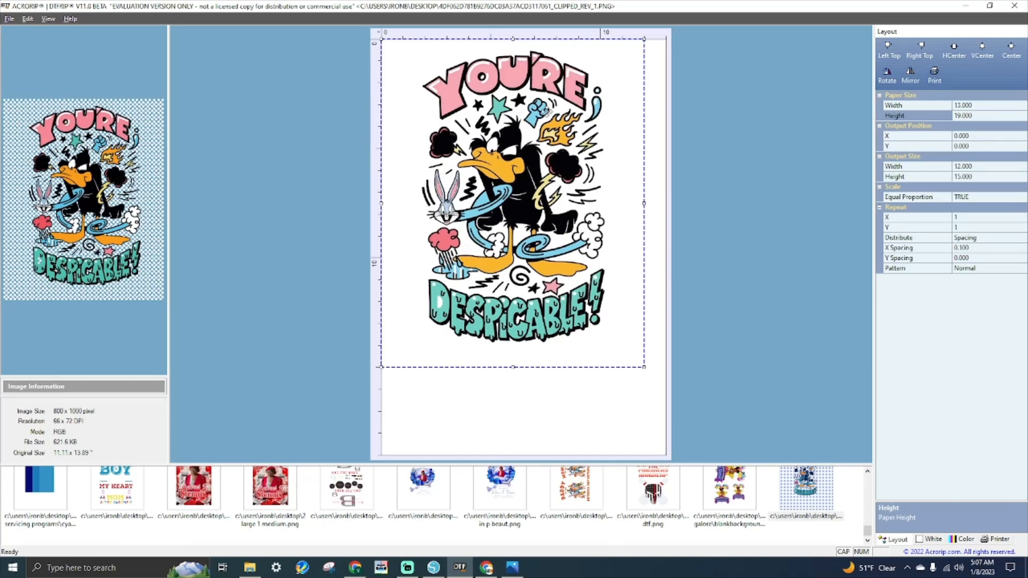
pyautogui.click(8, 18)
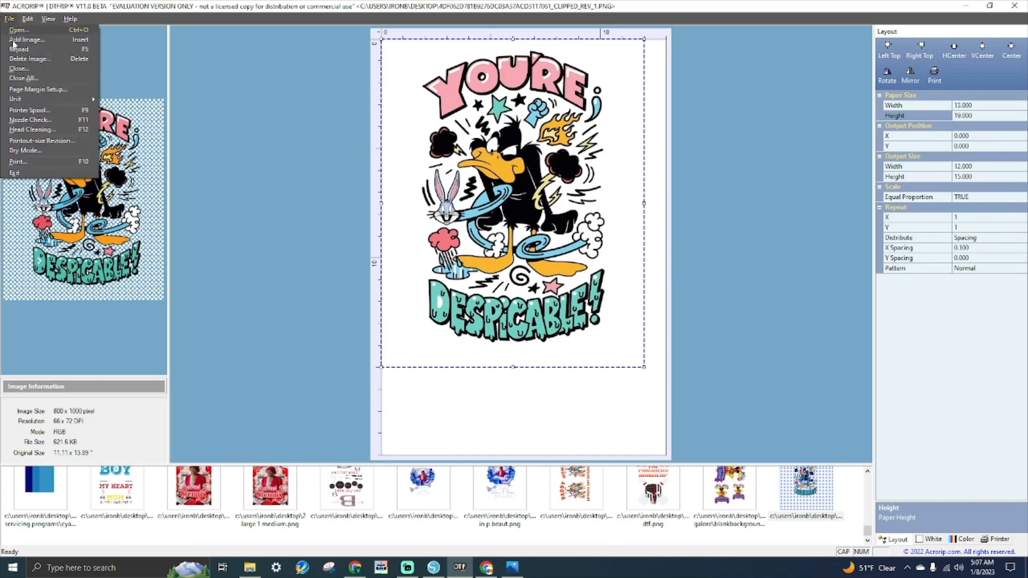
pyautogui.click(24, 41)
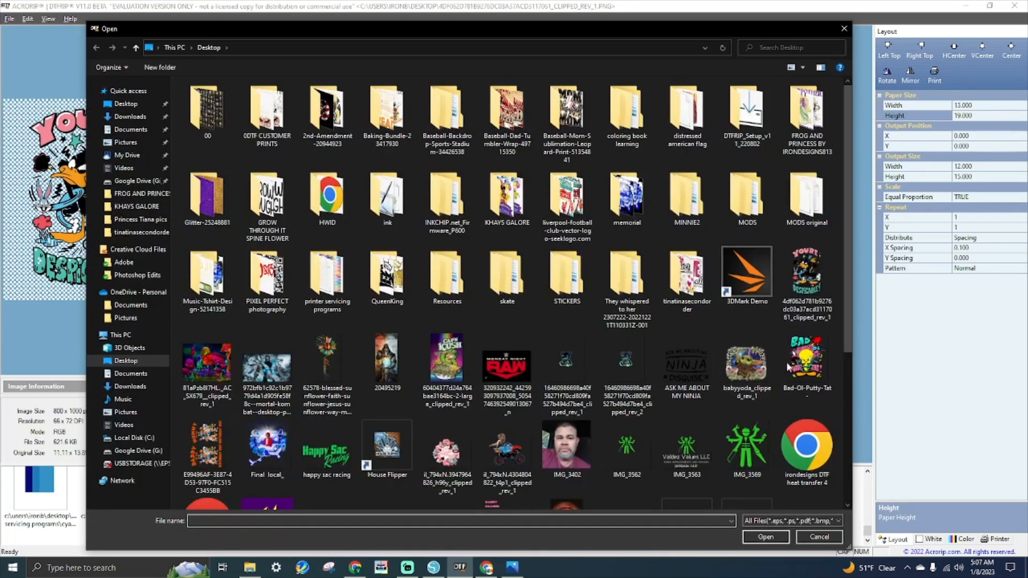
pyautogui.doubleClick(808, 284)
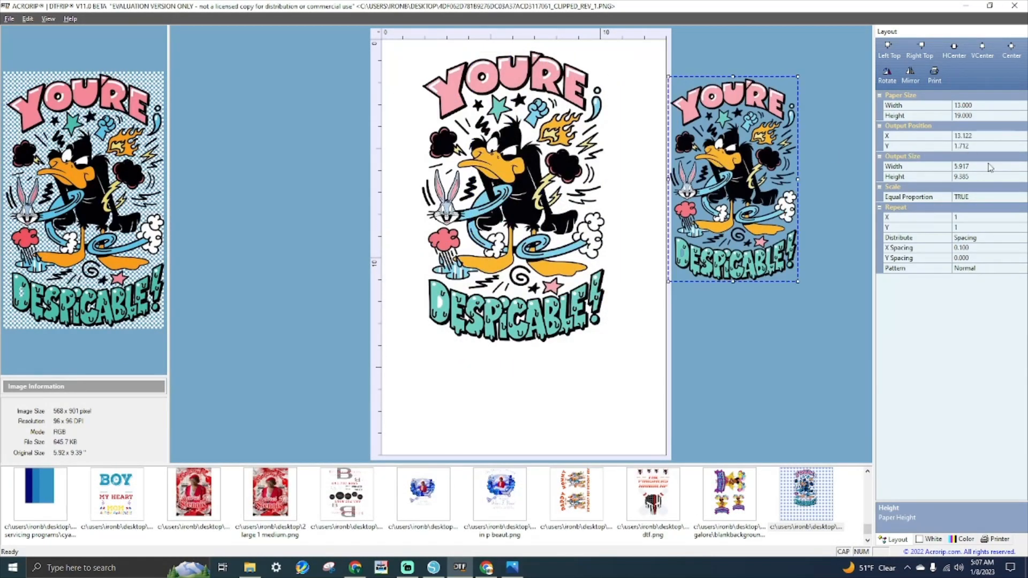
pyautogui.click(944, 168)
pyautogui.write('12')
pyautogui.press('Return')
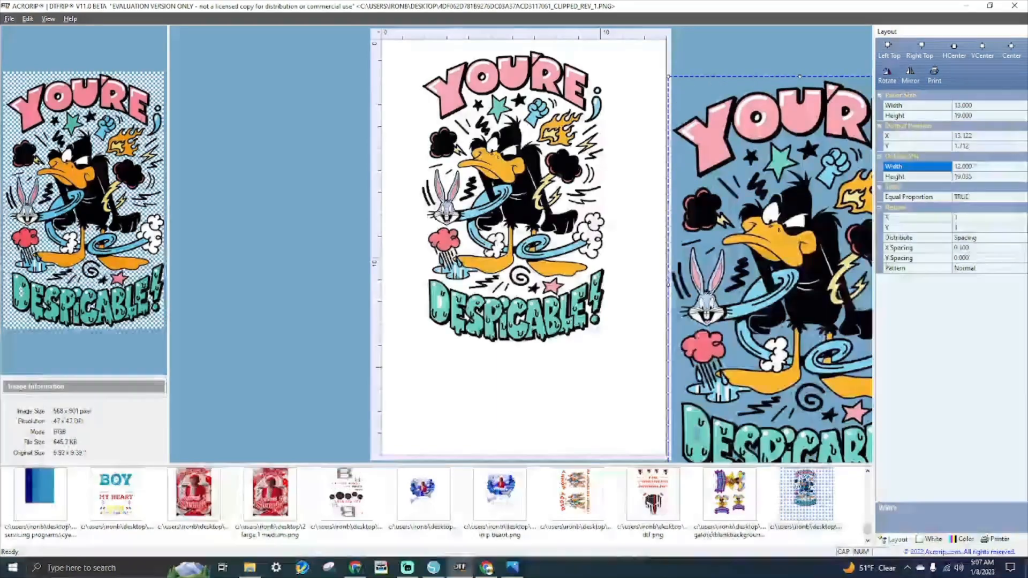
pyautogui.moveTo(827, 299); pyautogui.dragTo(745, 225)
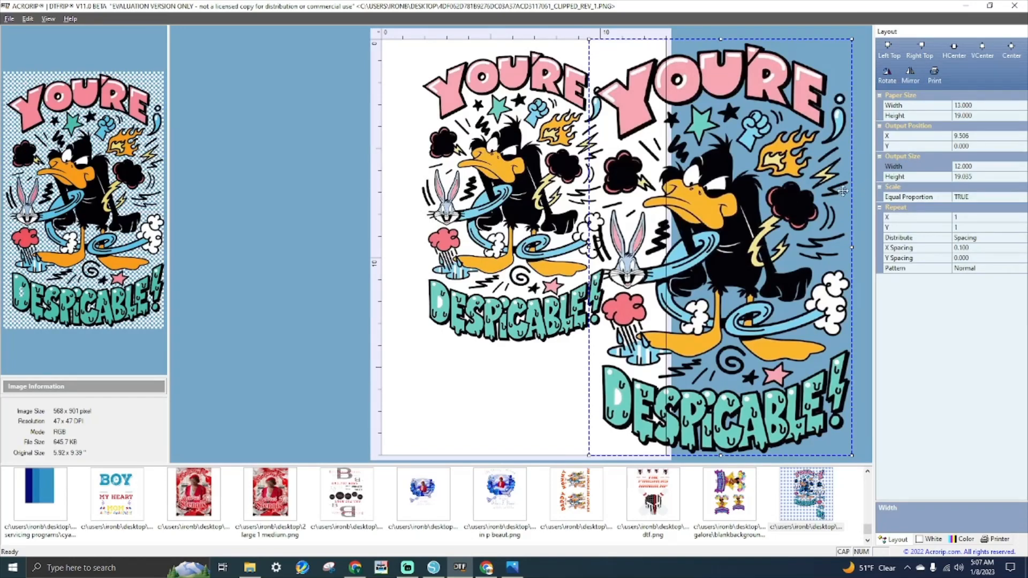
# - Turn off equal proportion and set the right copy's height to 15 in
pyautogui.click(557, 228)
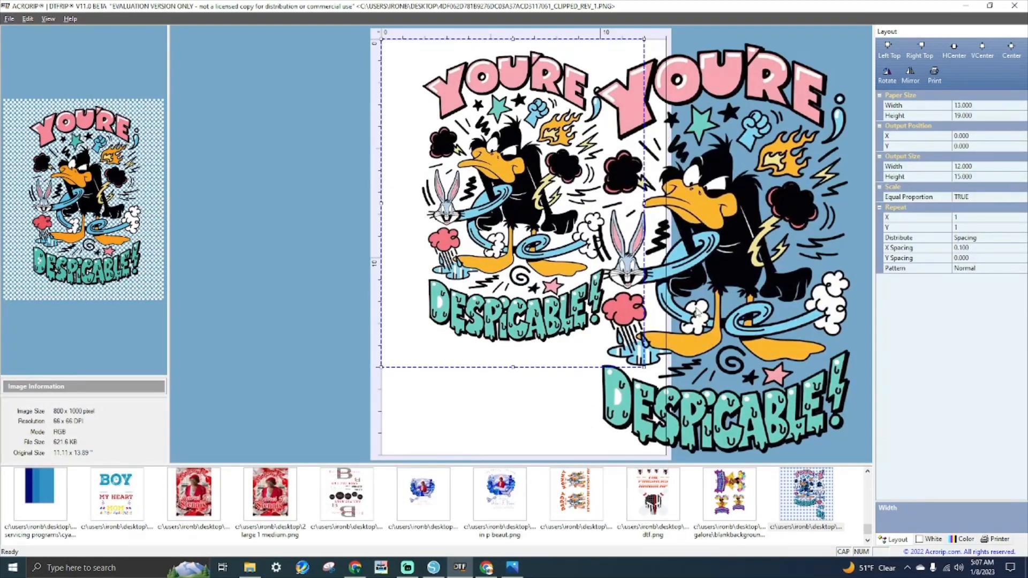
pyautogui.click(772, 246)
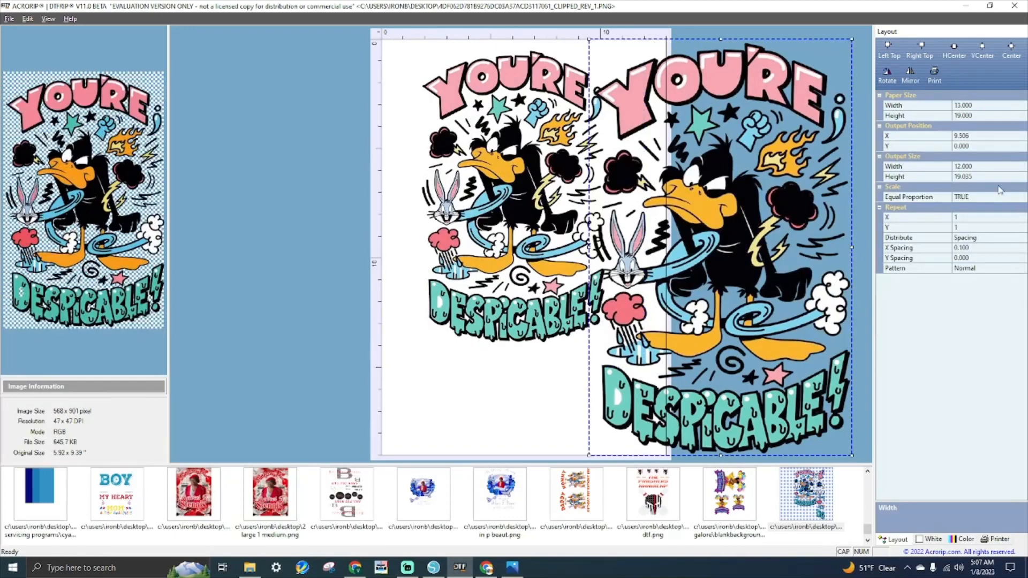
pyautogui.click(988, 198)
pyautogui.click(991, 177)
pyautogui.write('15')
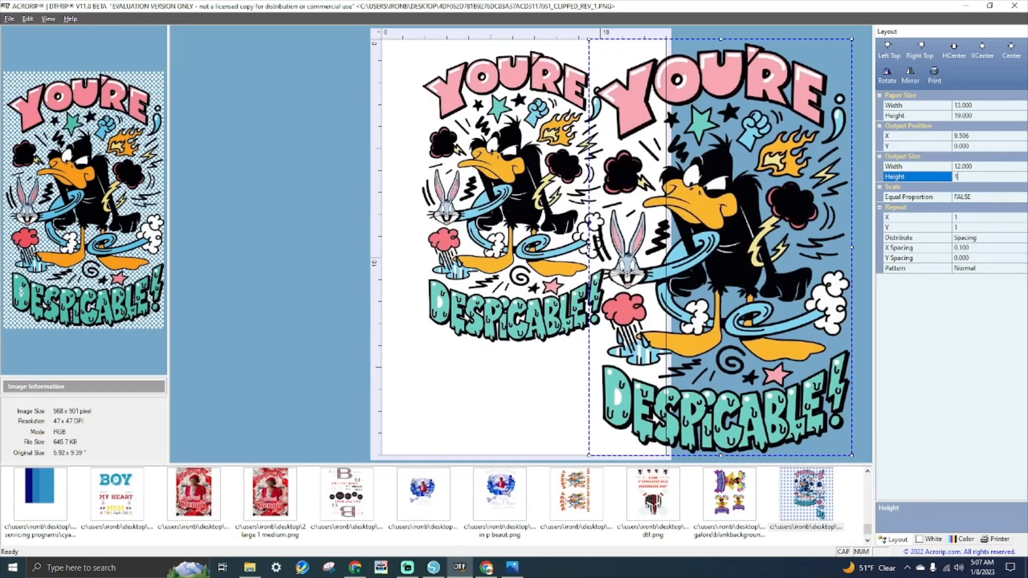
pyautogui.press('Return')
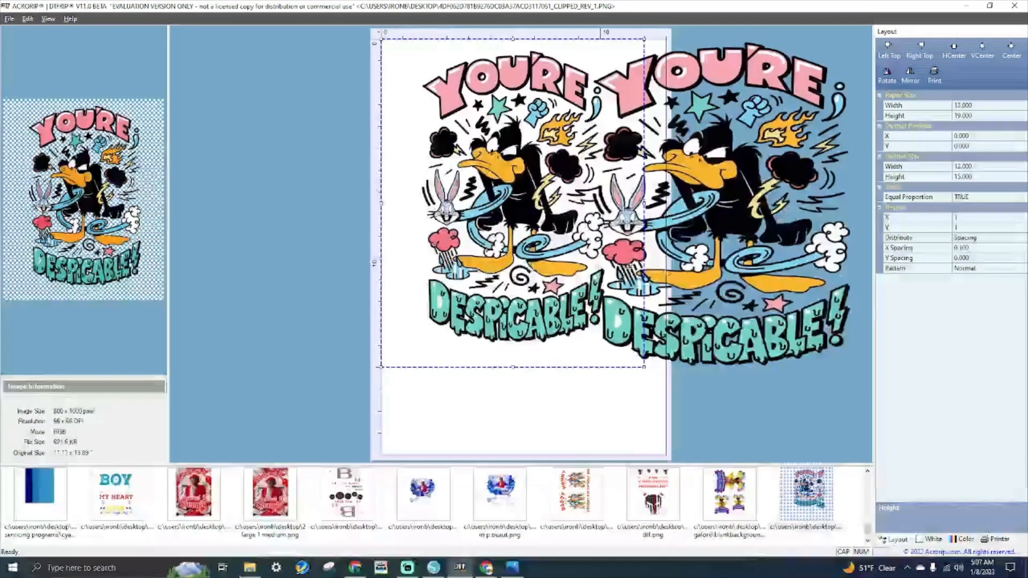
pyautogui.moveTo(760, 267); pyautogui.dragTo(792, 229)
# - Reposition the right copy so it overlaps the first copy on the sheet
pyautogui.click(523, 206)
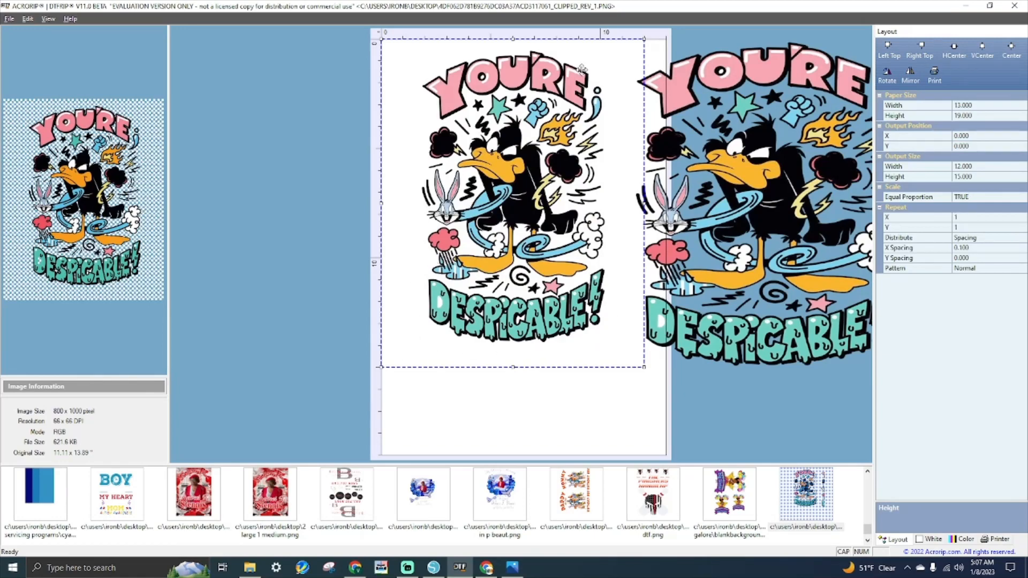
pyautogui.click(794, 183)
pyautogui.moveTo(793, 182); pyautogui.dragTo(707, 150)
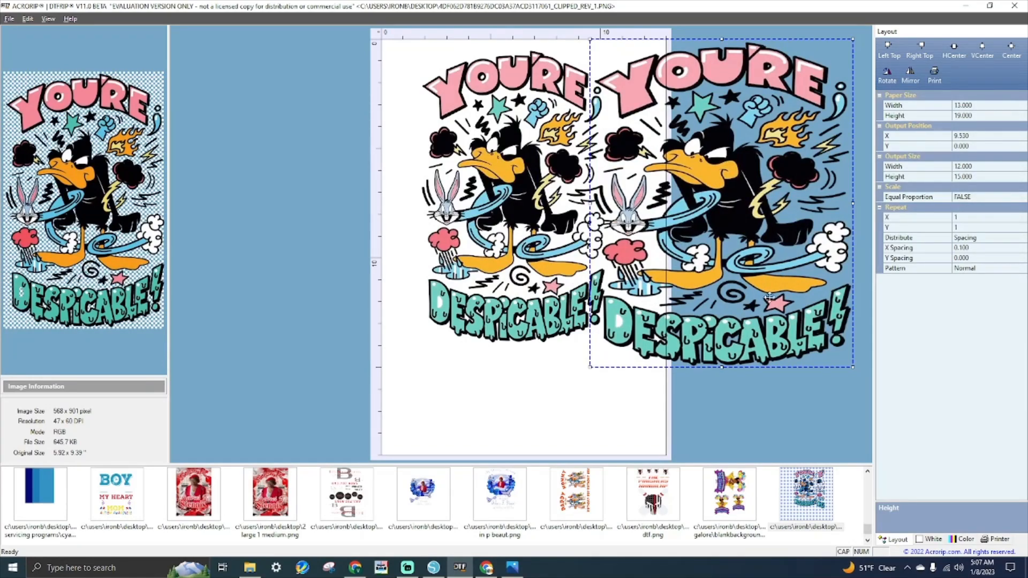
pyautogui.moveTo(734, 202); pyautogui.dragTo(756, 203)
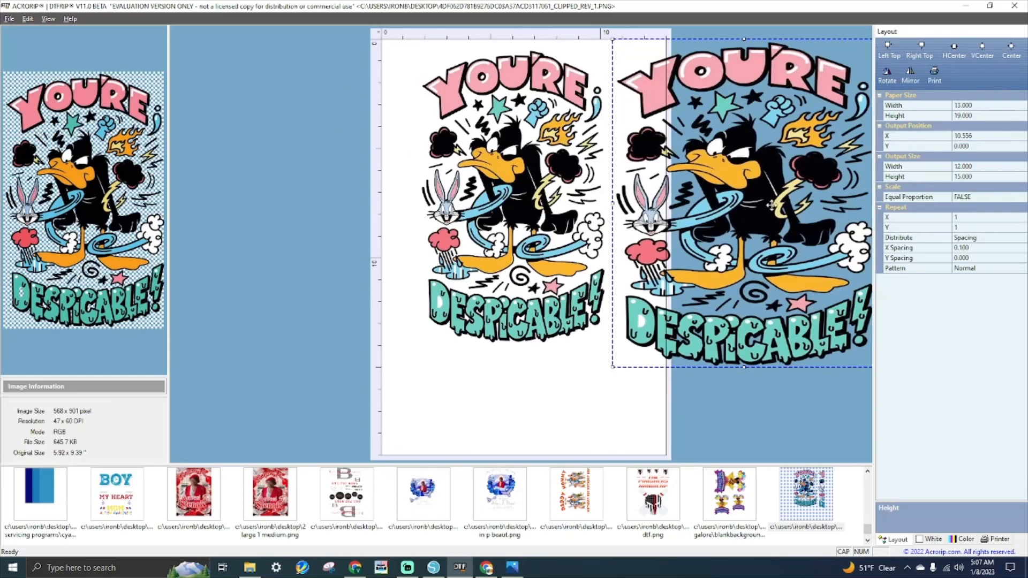
pyautogui.moveTo(724, 287)
pyautogui.mouseDown()
pyautogui.moveTo(646, 286)
pyautogui.moveTo(710, 287)
pyautogui.mouseUp()
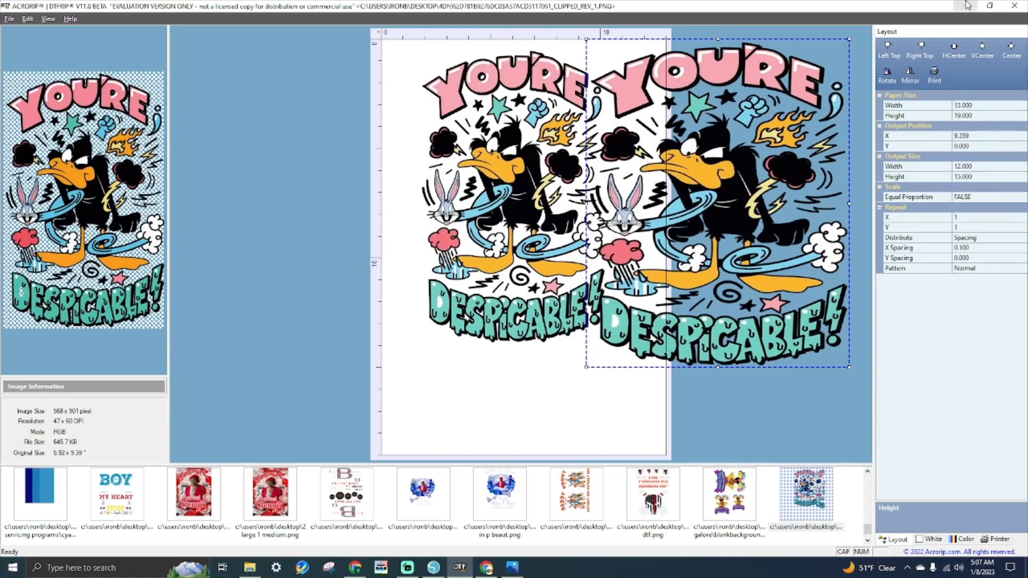
pyautogui.click(433, 568)
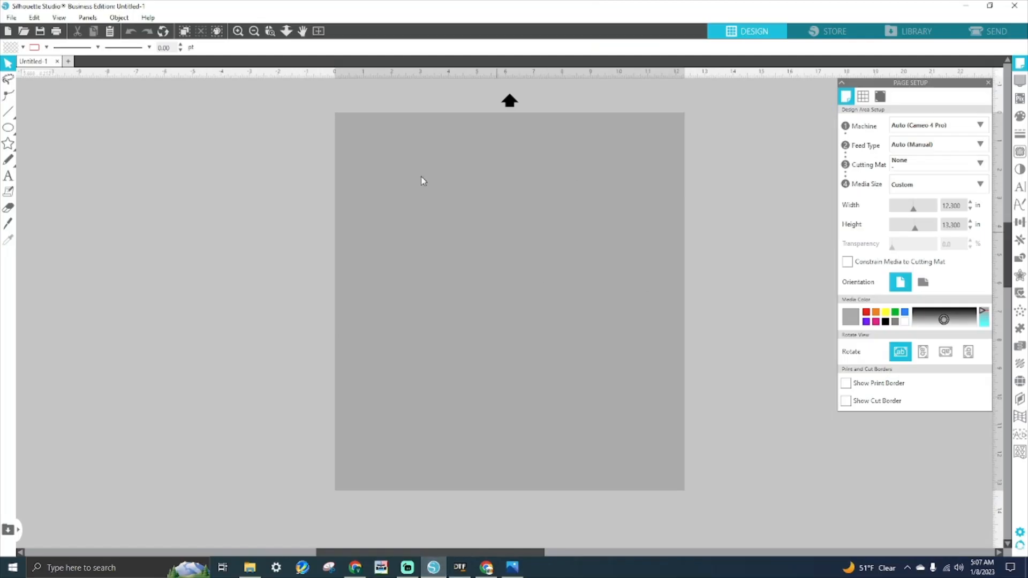
# - Open Silhouette Studio's File menu over the blank 12.3 × 13.3 in page
pyautogui.click(11, 18)
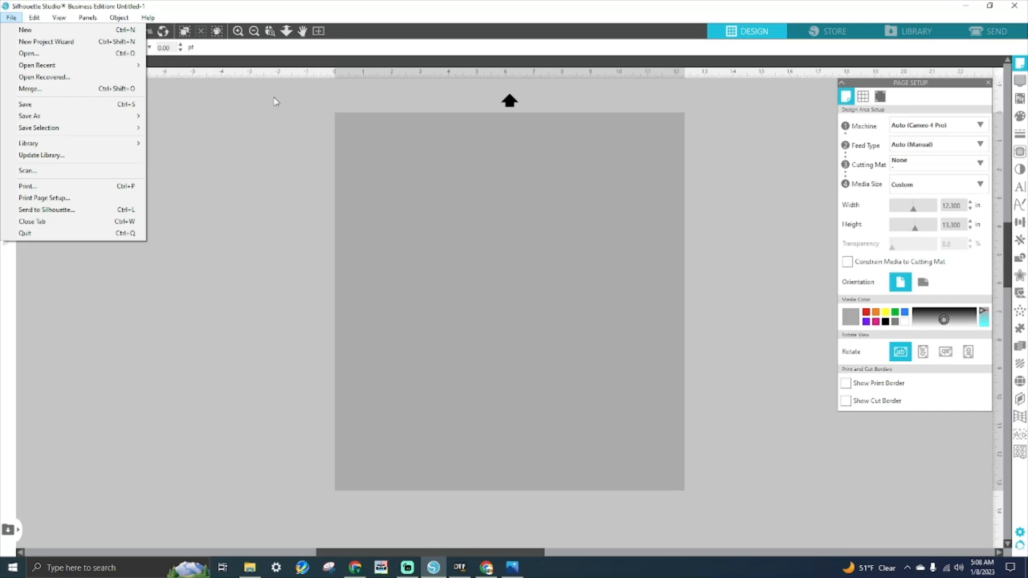
# - Merge the Daffy YOU'RE DESPICABLE PNG from the Desktop and drag it toward the upper middle
pyautogui.click(102, 87)
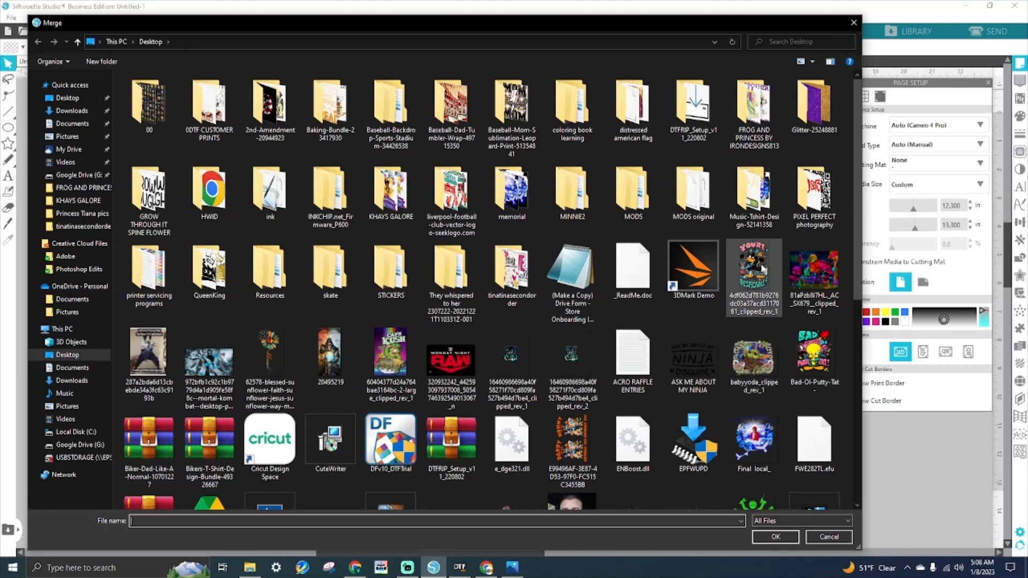
pyautogui.doubleClick(753, 275)
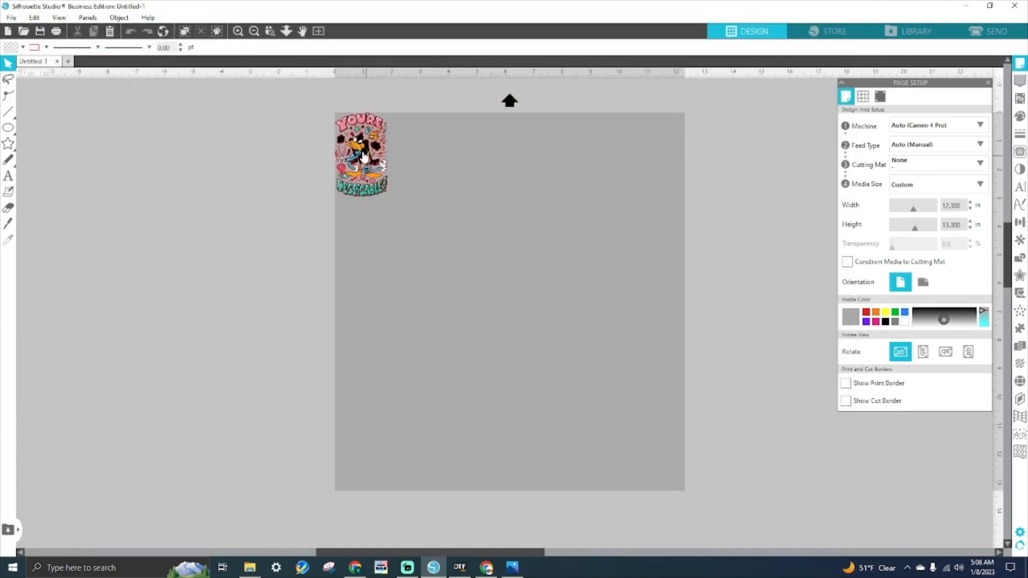
pyautogui.click(363, 188)
pyautogui.moveTo(362, 188); pyautogui.dragTo(486, 239)
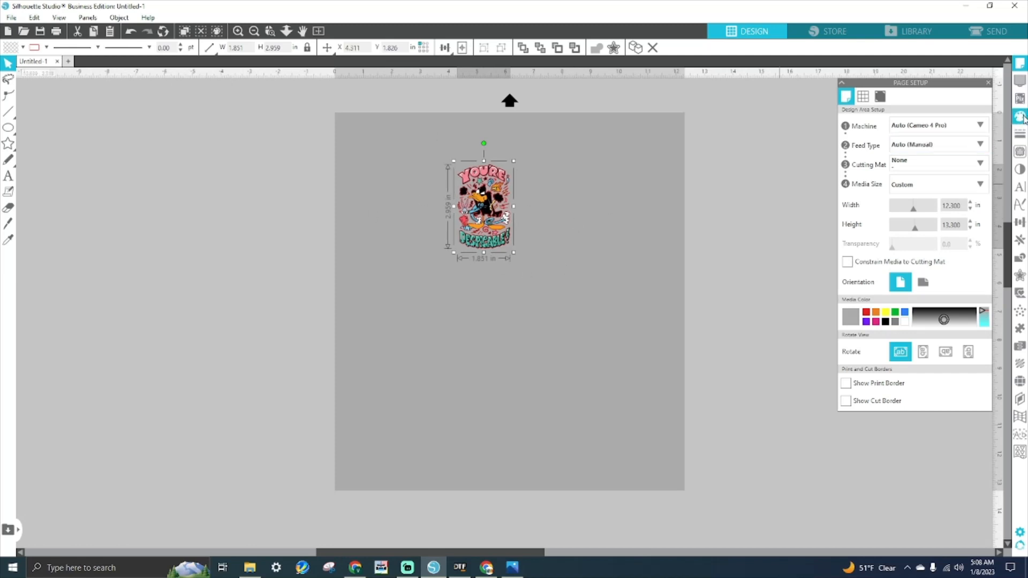
# - Set the design's line colour to none to remove the red outline
pyautogui.click(1021, 133)
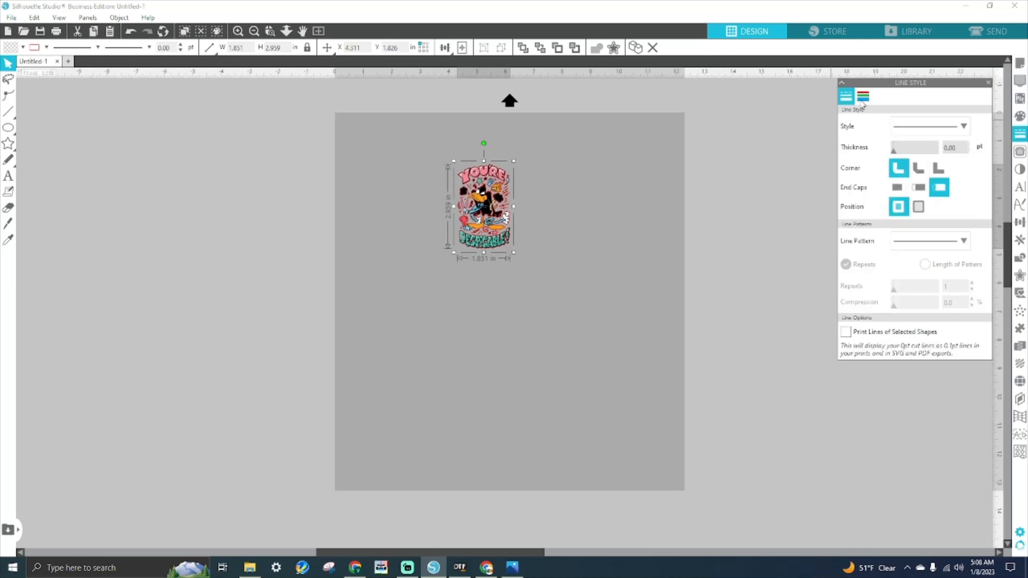
pyautogui.click(863, 96)
pyautogui.click(866, 125)
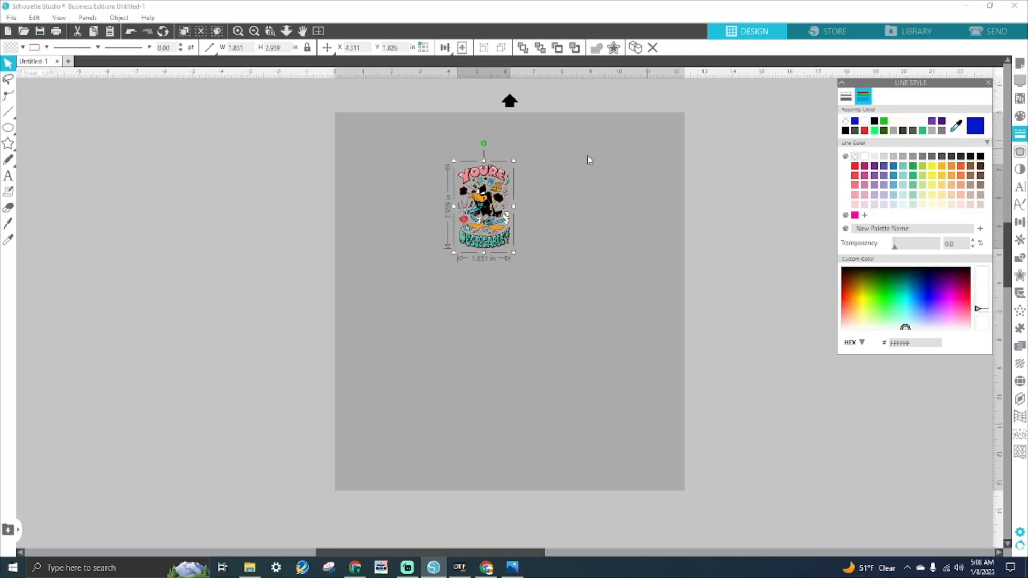
pyautogui.click(648, 171)
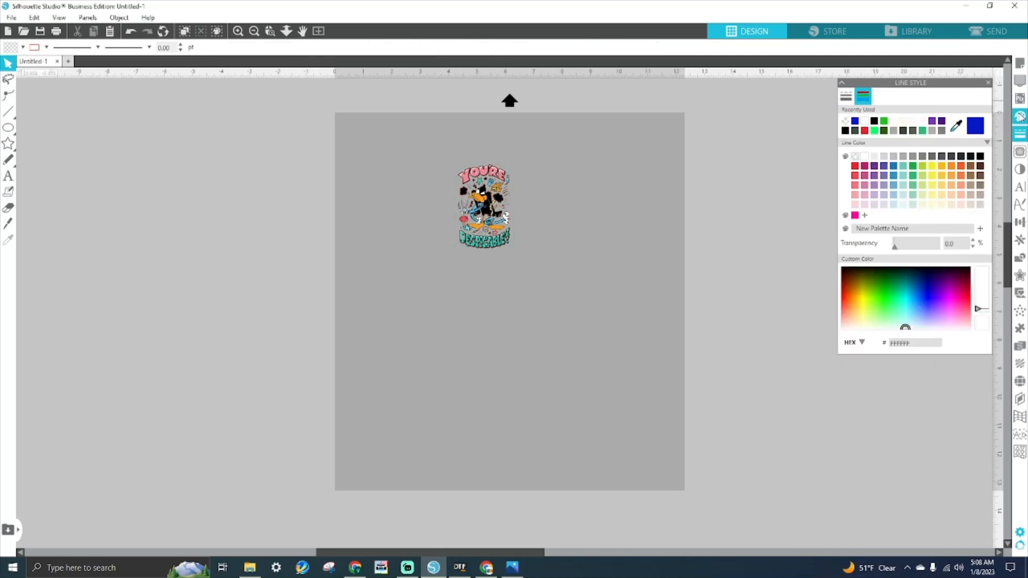
pyautogui.click(486, 203)
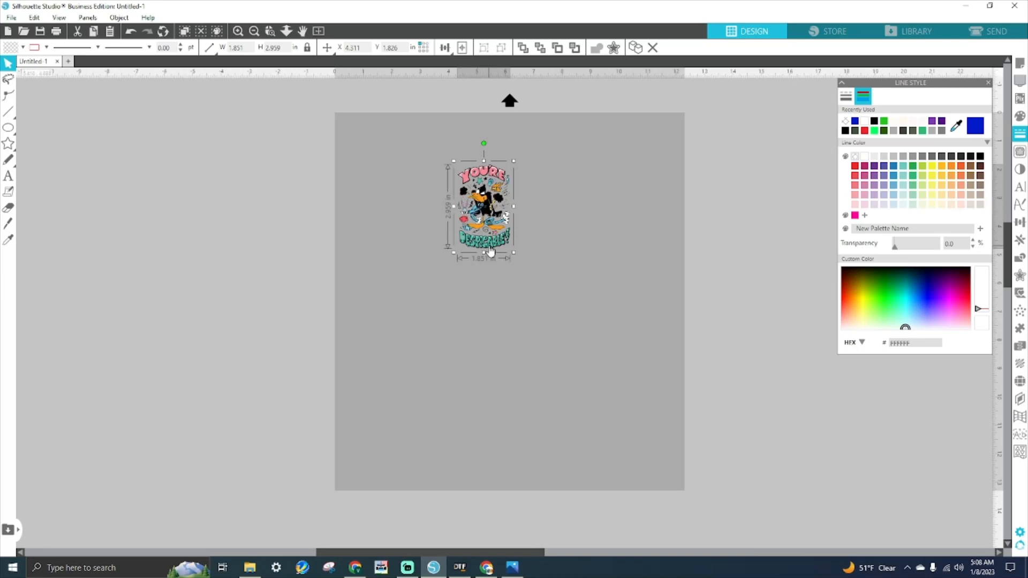
# - Scale the design to 6.376 × 10.194 in and centre it on the page
pyautogui.moveTo(491, 236); pyautogui.dragTo(491, 251)
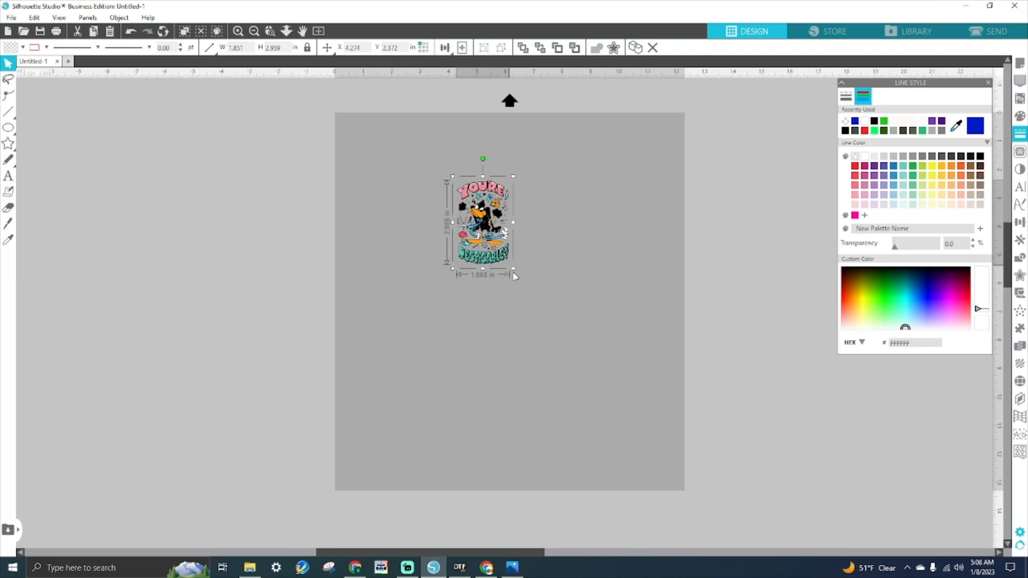
pyautogui.moveTo(514, 269); pyautogui.dragTo(766, 562)
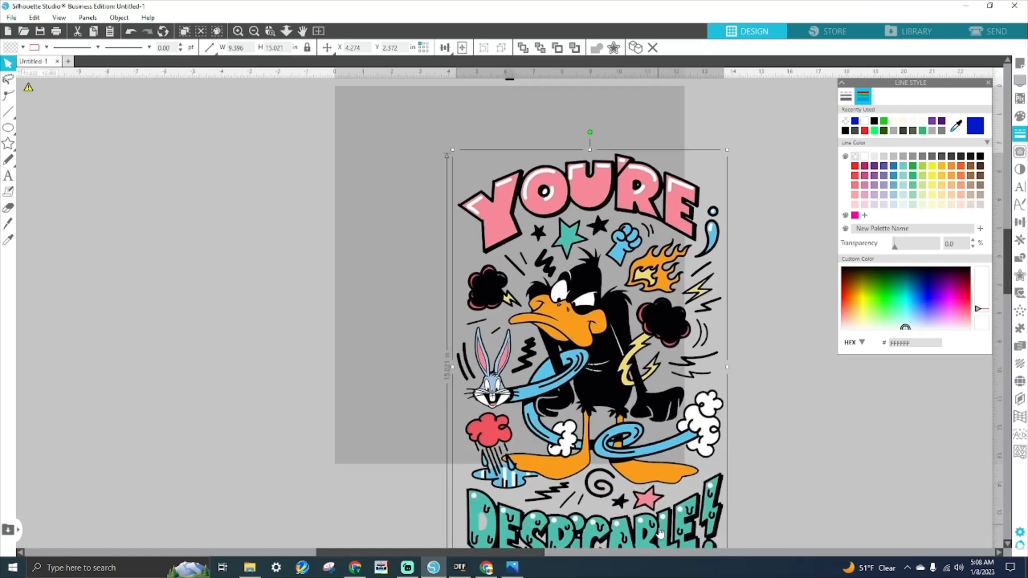
pyautogui.moveTo(632, 423); pyautogui.dragTo(534, 321)
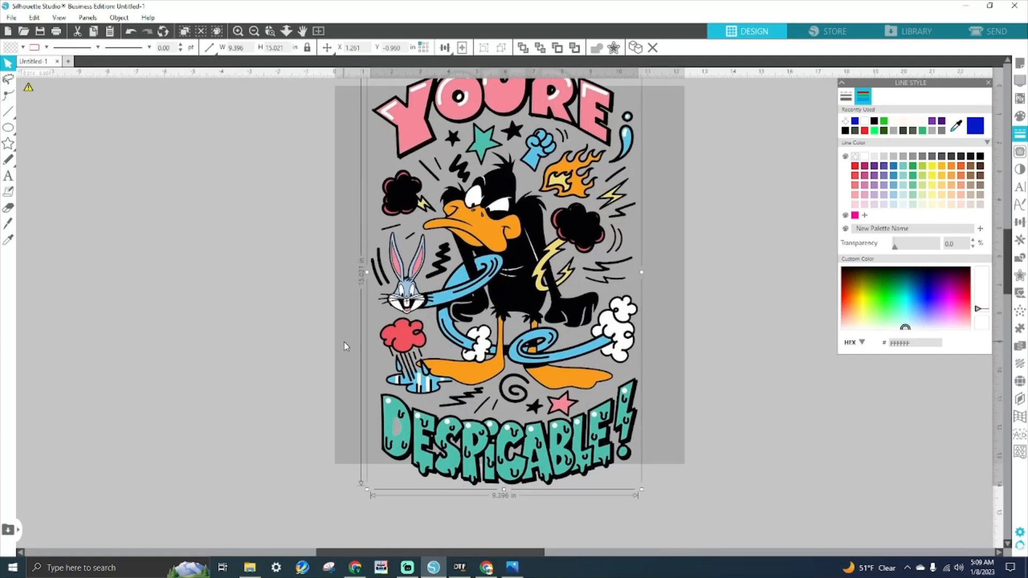
pyautogui.scroll(1, 417, 351)
pyautogui.moveTo(476, 225); pyautogui.dragTo(471, 280)
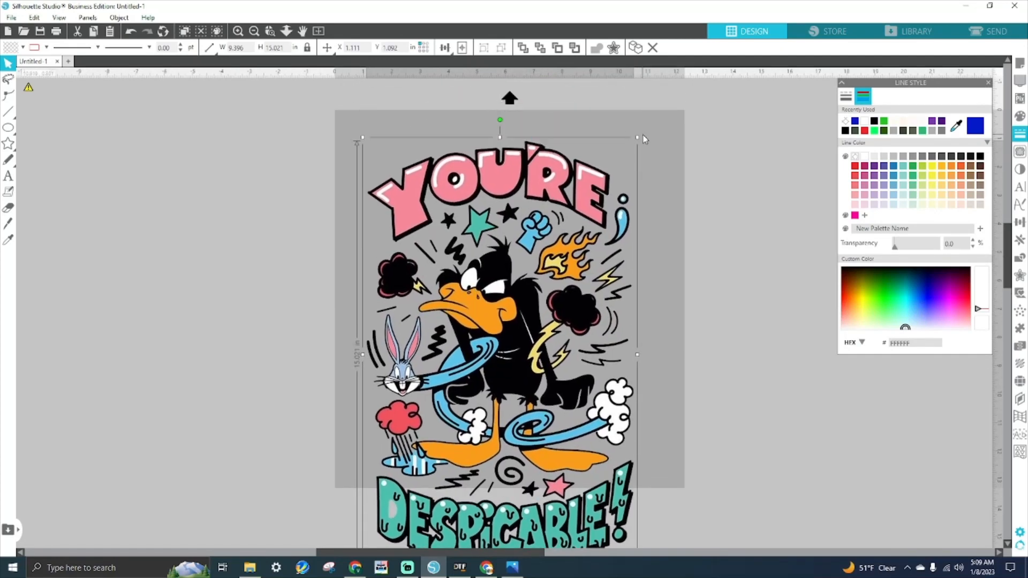
pyautogui.moveTo(641, 140); pyautogui.dragTo(493, 276)
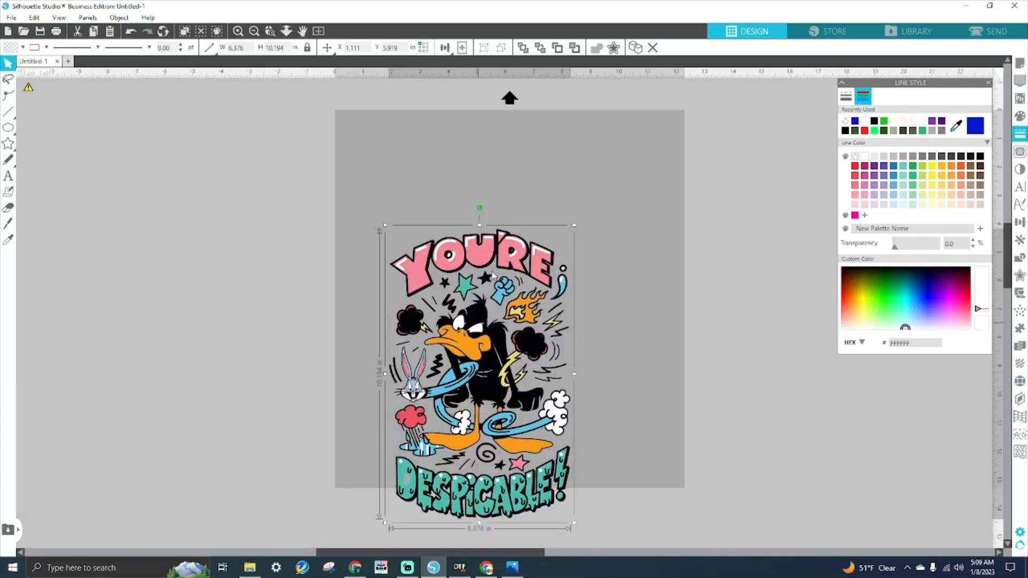
pyautogui.click(460, 568)
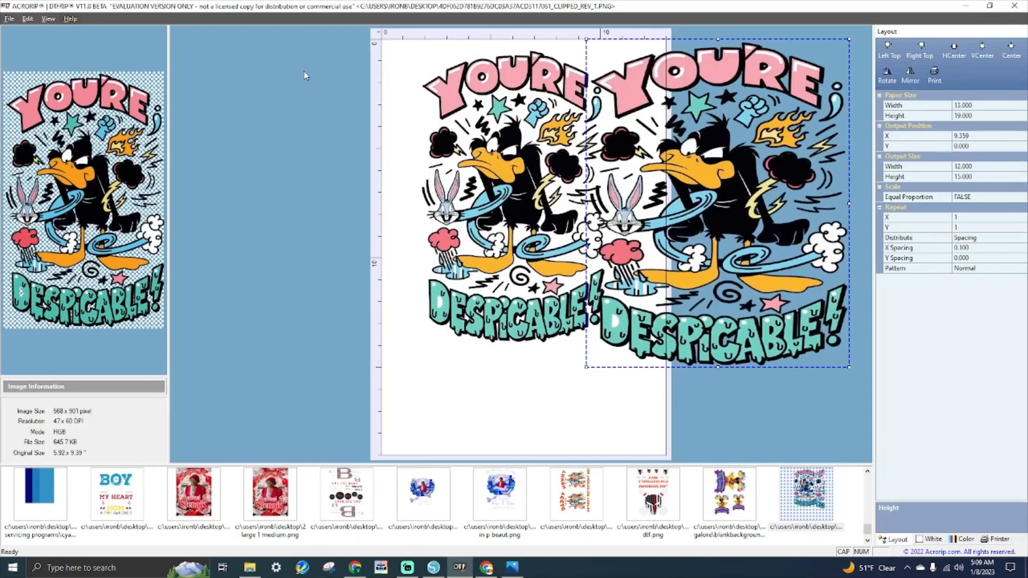
# - Move the design copies aside and open the Non-Verbal autism design from the customer's folder
pyautogui.moveTo(461, 133); pyautogui.dragTo(751, 137)
pyautogui.moveTo(650, 180); pyautogui.dragTo(750, 158)
pyautogui.click(8, 20)
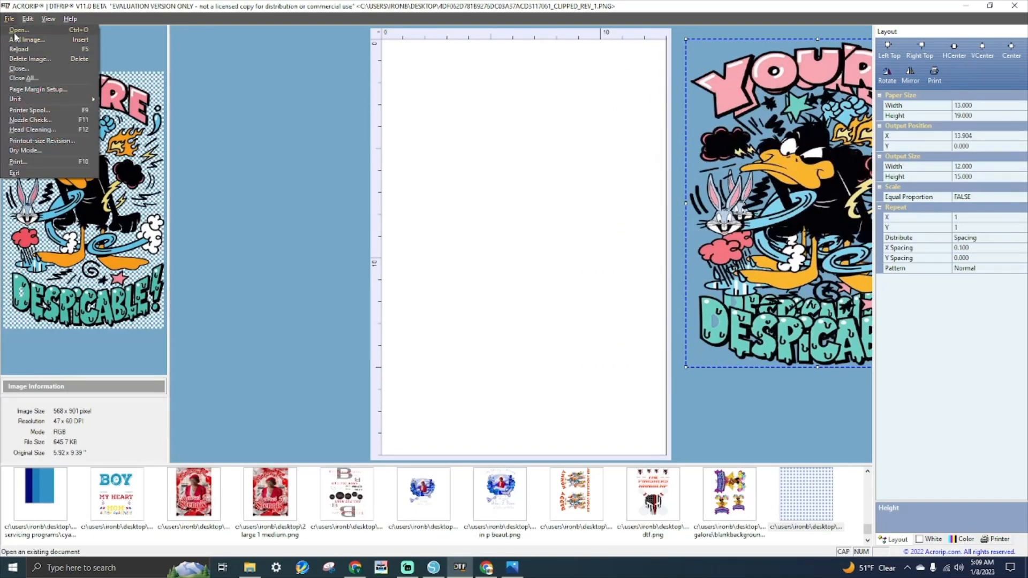
pyautogui.click(15, 40)
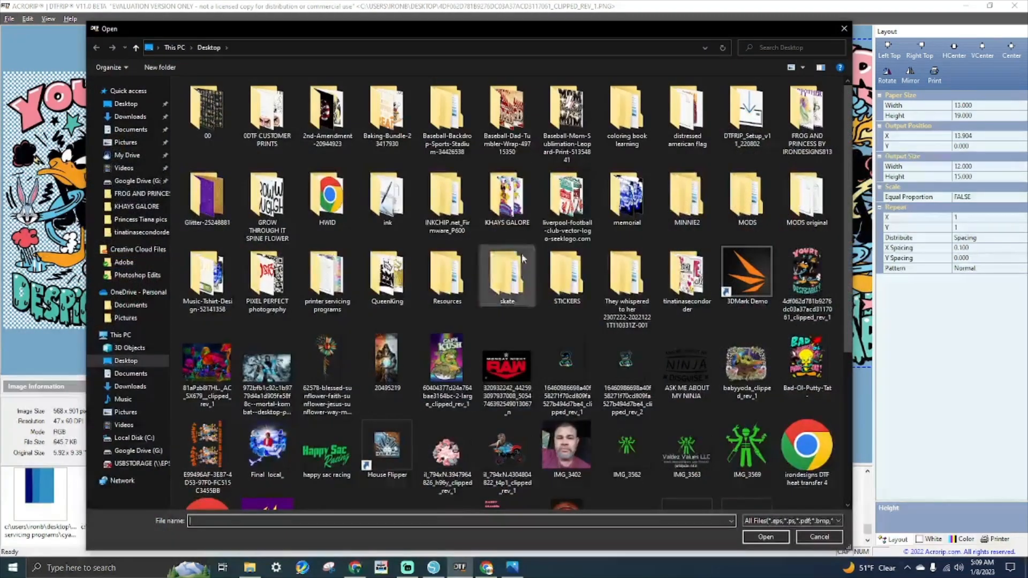
pyautogui.scroll(-4, 615, 338)
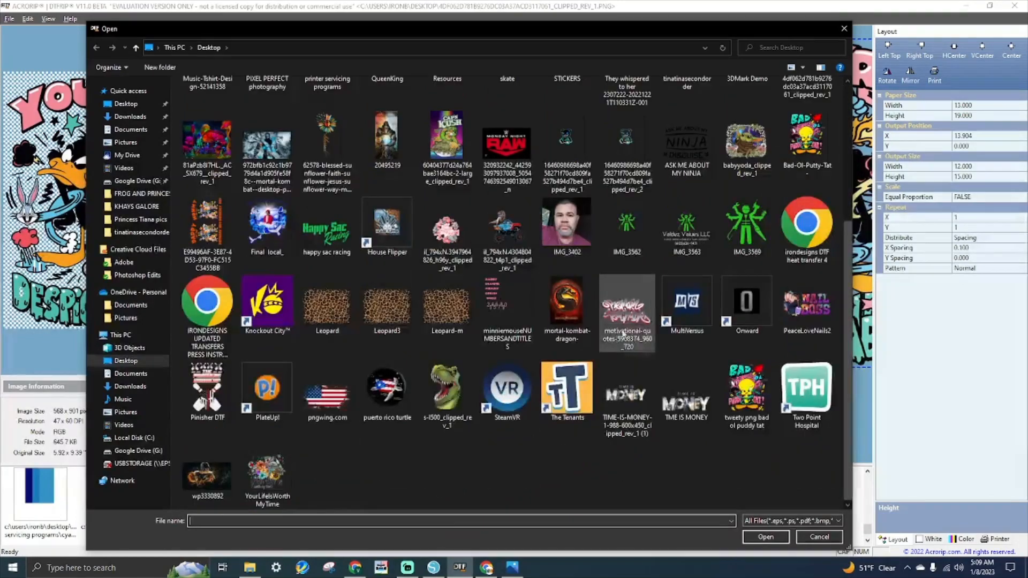
pyautogui.scroll(4, 660, 202)
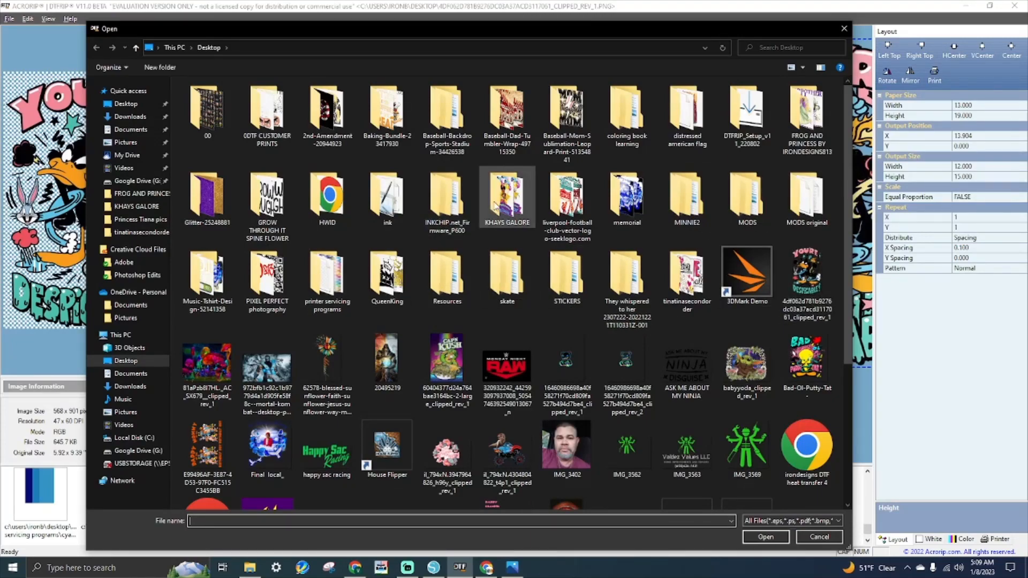
pyautogui.doubleClick(680, 275)
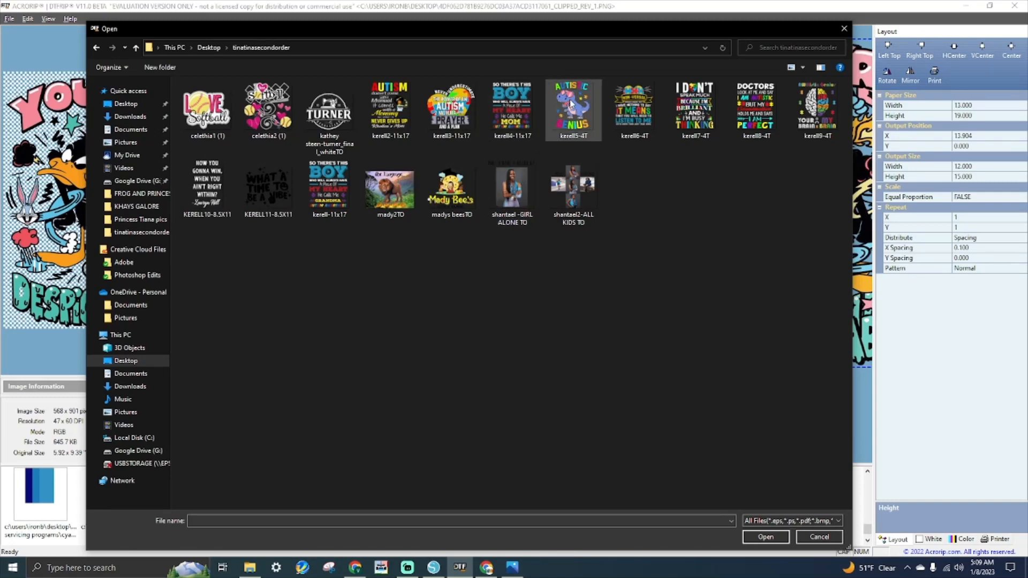
pyautogui.click(820, 115)
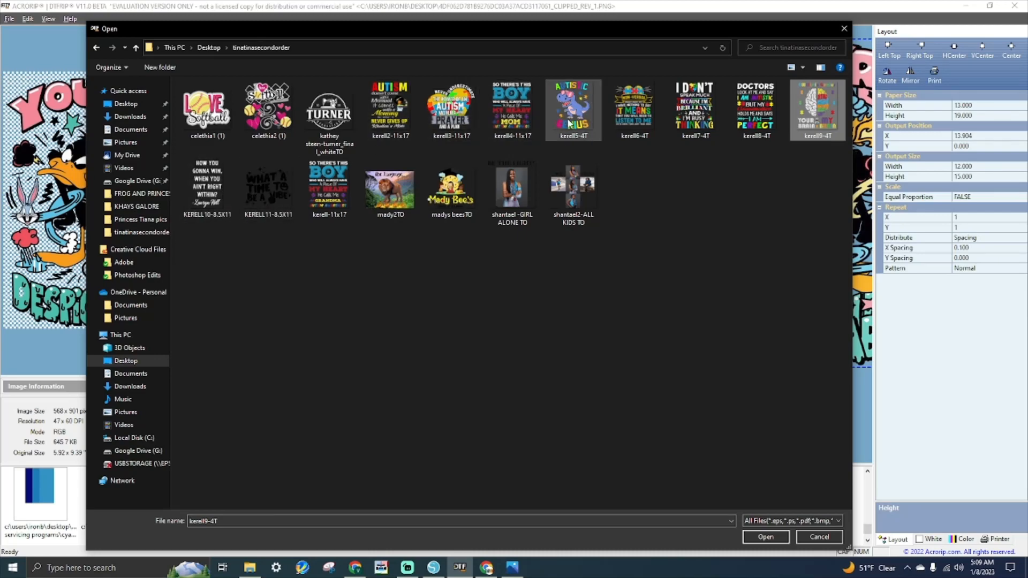
pyautogui.doubleClick(600, 124)
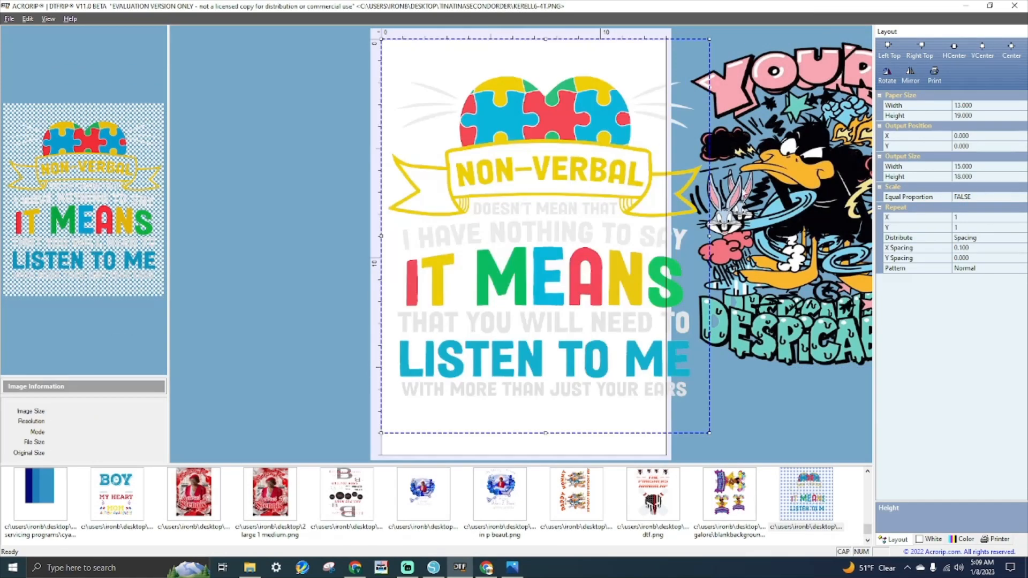
# - Keep proportions, reposition, then delete the puzzle-heart design and confirm removal
pyautogui.doubleClick(963, 199)
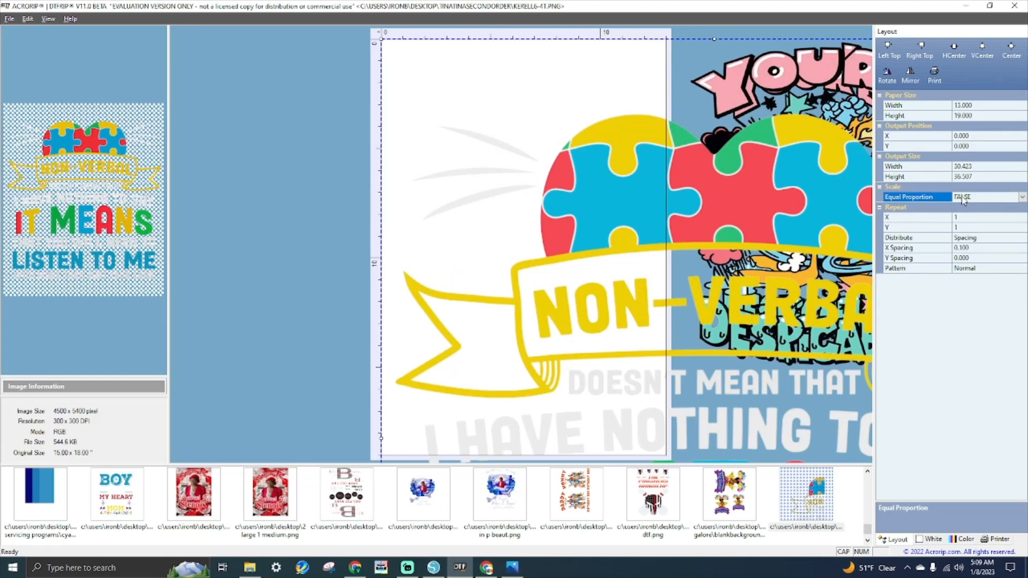
pyautogui.moveTo(493, 202); pyautogui.dragTo(617, 218)
pyautogui.press('Delete')
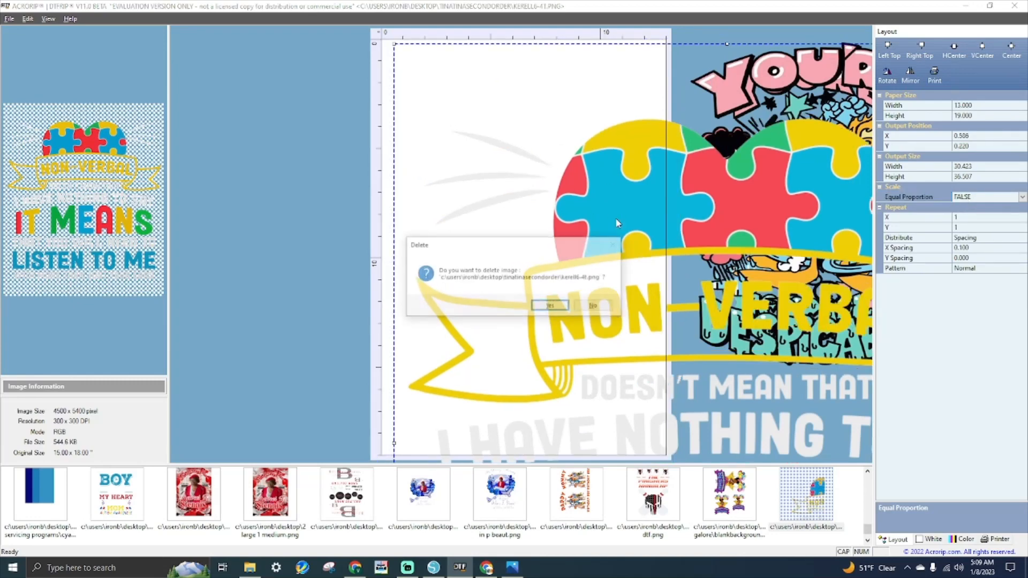
pyautogui.press('Return')
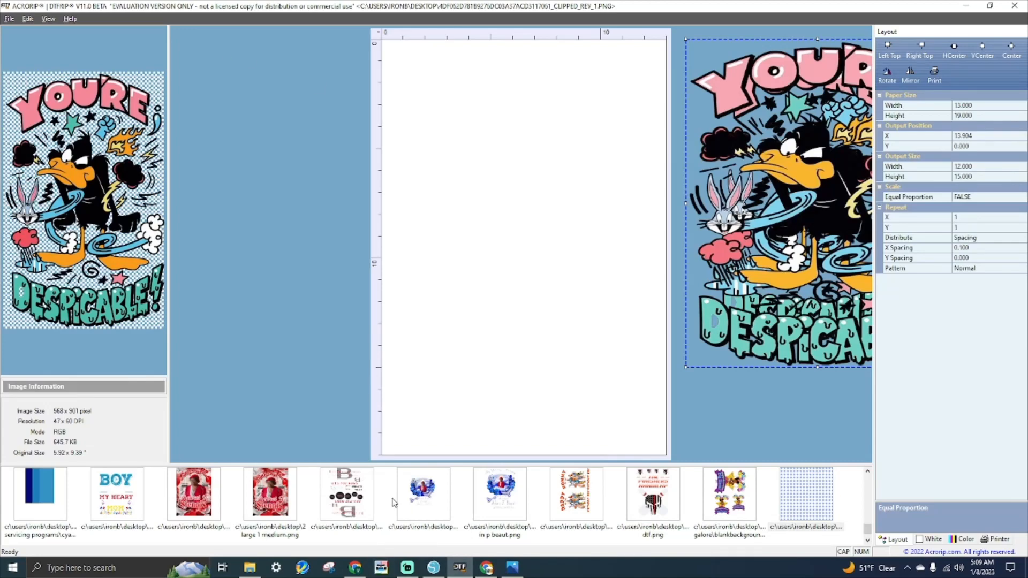
# - Open the bear PNG from the Desktop, position it on the sheet, then delete it
pyautogui.click(9, 18)
pyautogui.click(15, 41)
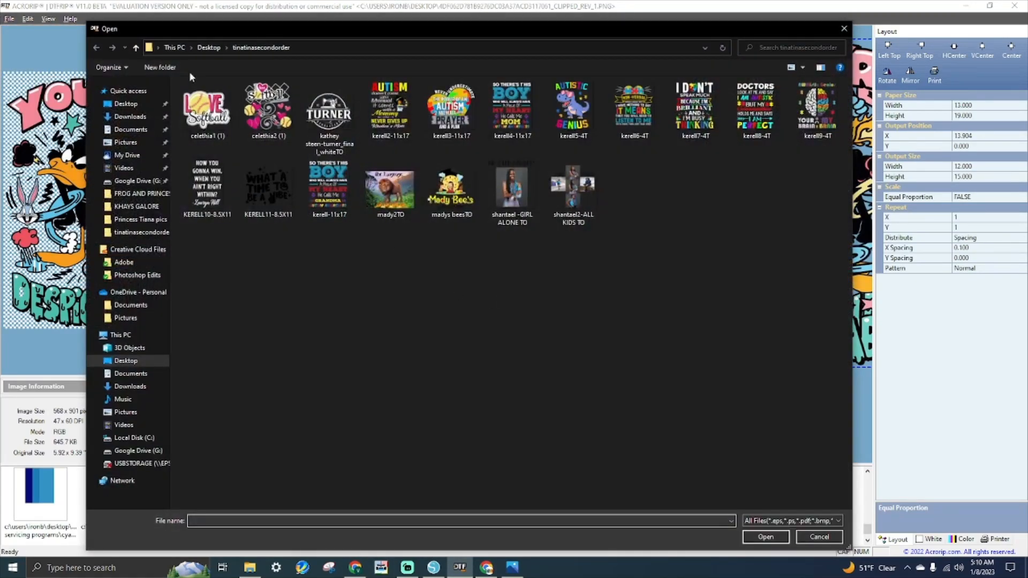
pyautogui.click(207, 48)
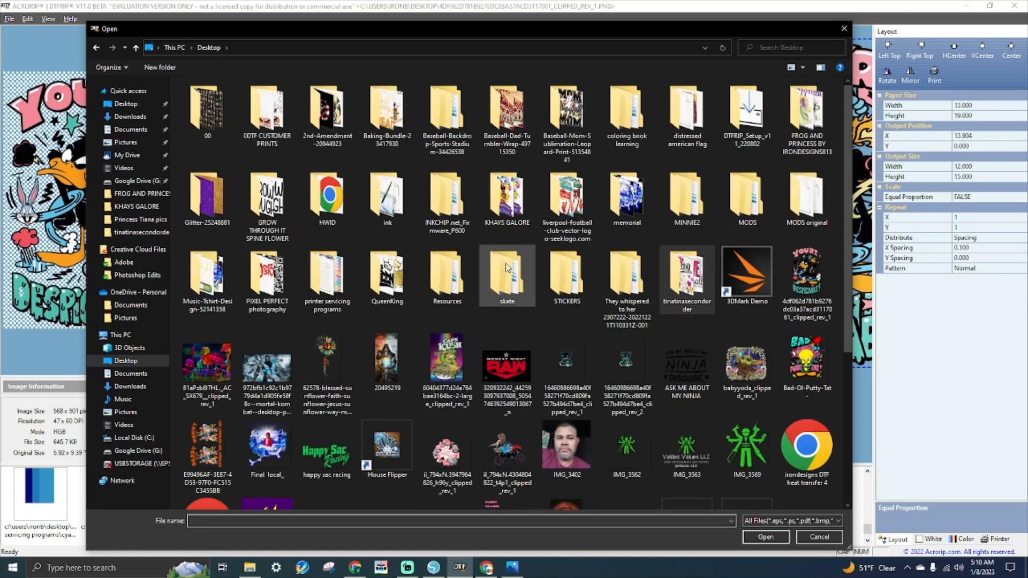
pyautogui.scroll(-4, 519, 287)
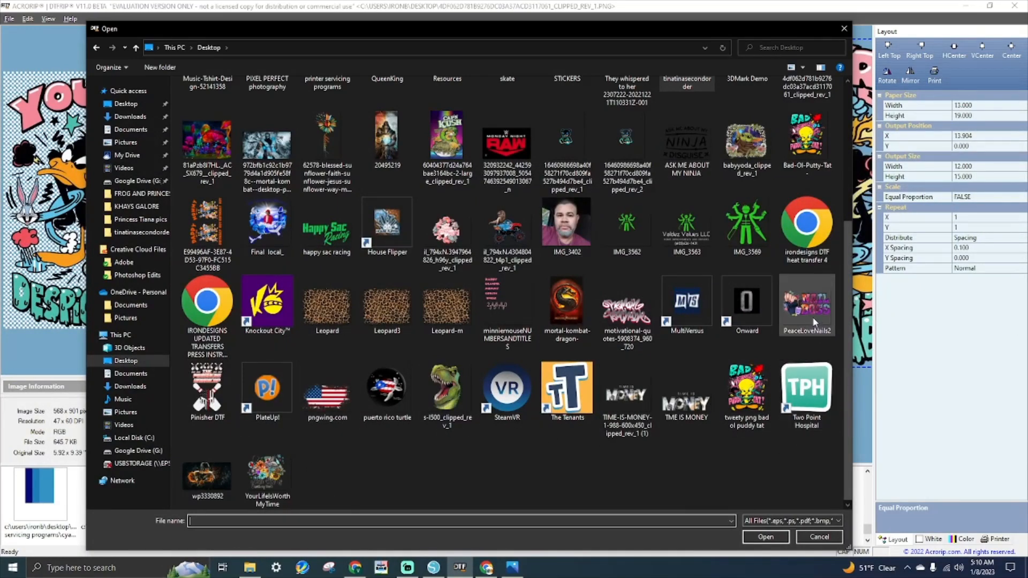
pyautogui.scroll(3, 787, 322)
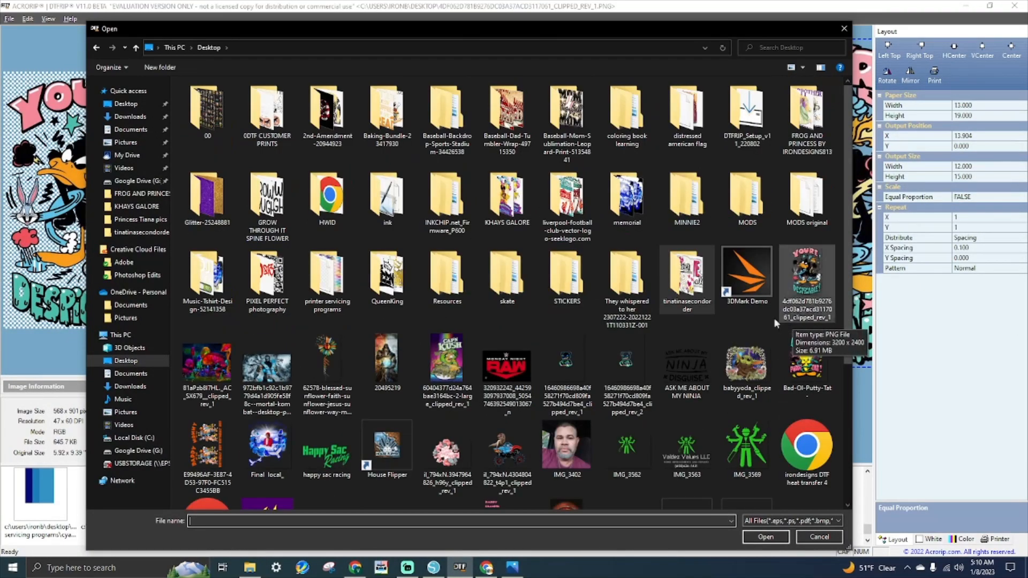
pyautogui.click(571, 374)
pyautogui.doubleClick(571, 374)
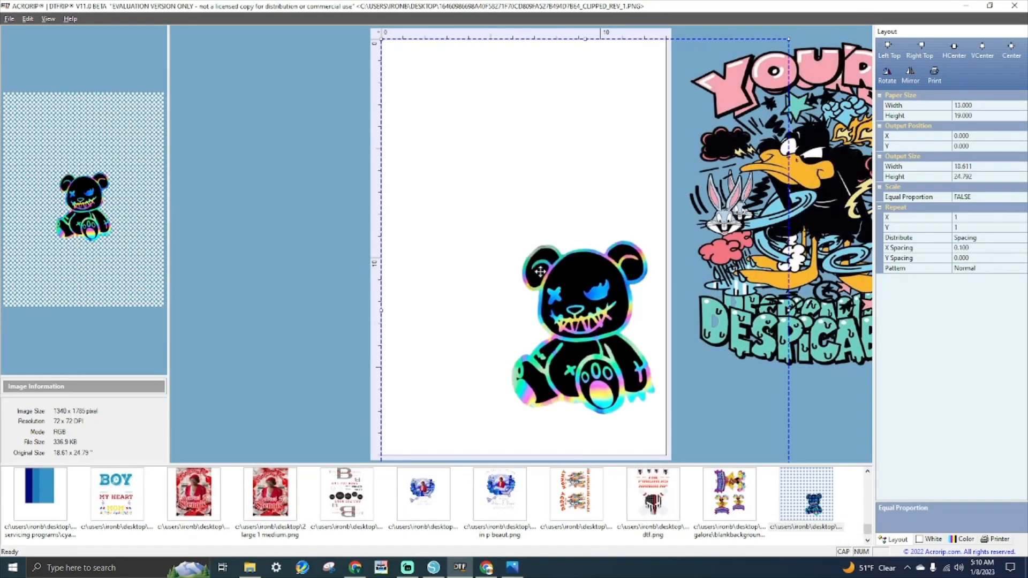
pyautogui.moveTo(595, 346); pyautogui.dragTo(604, 276)
pyautogui.press('Delete')
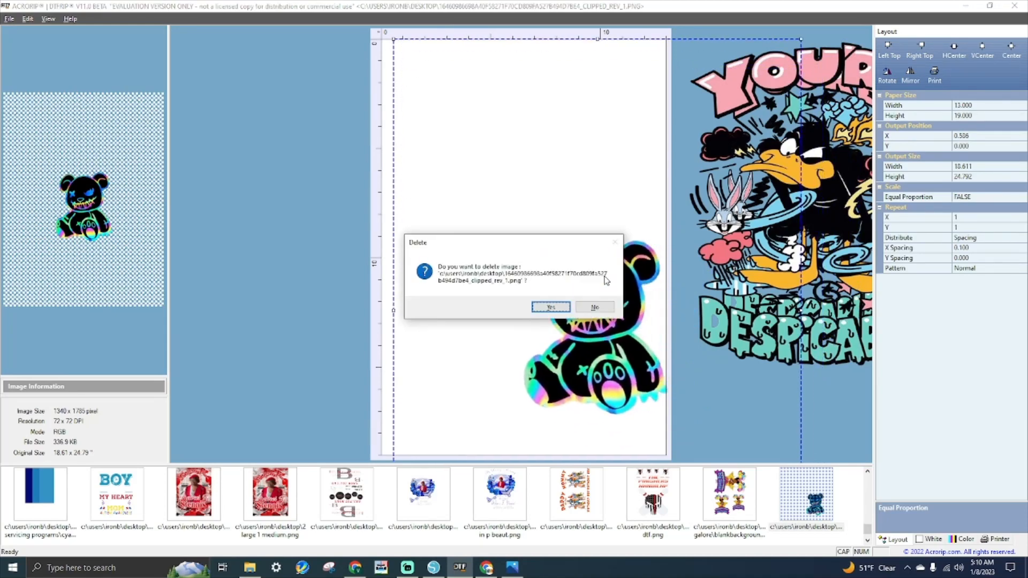
pyautogui.press('Return')
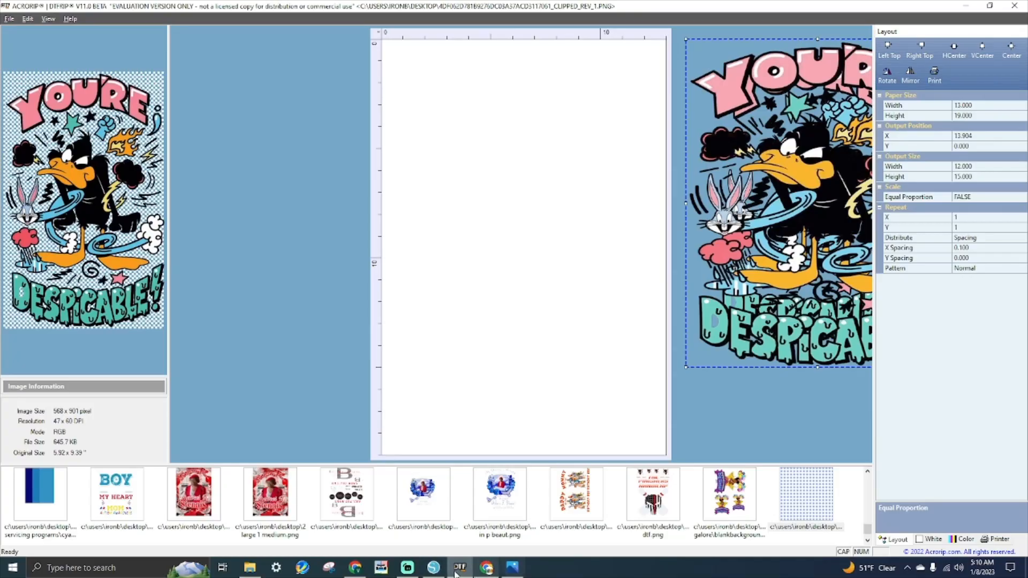
pyautogui.click(434, 568)
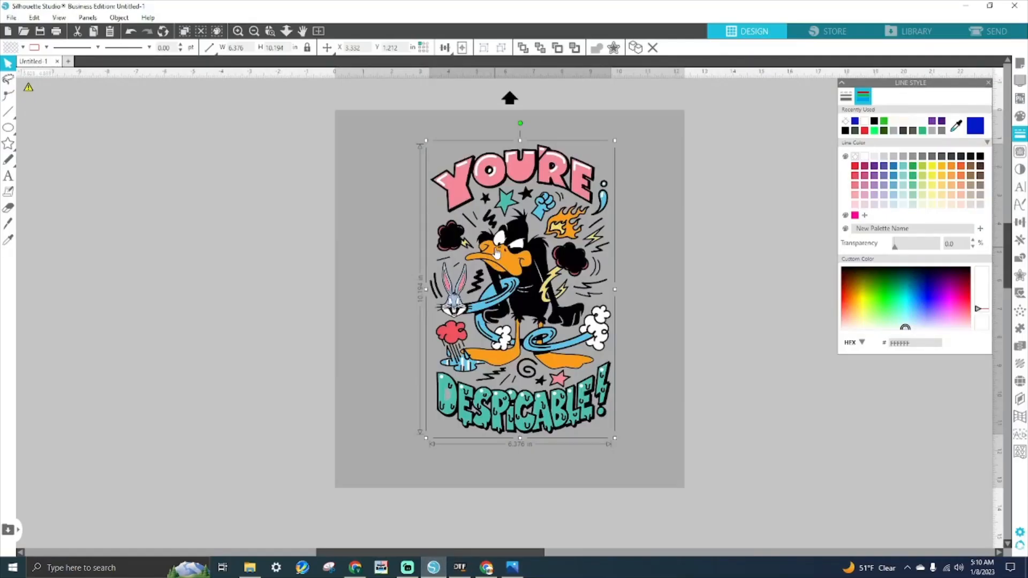
# - Reposition the Daffy design and stretch it to 7.883 inches wide
pyautogui.moveTo(545, 267); pyautogui.dragTo(531, 253)
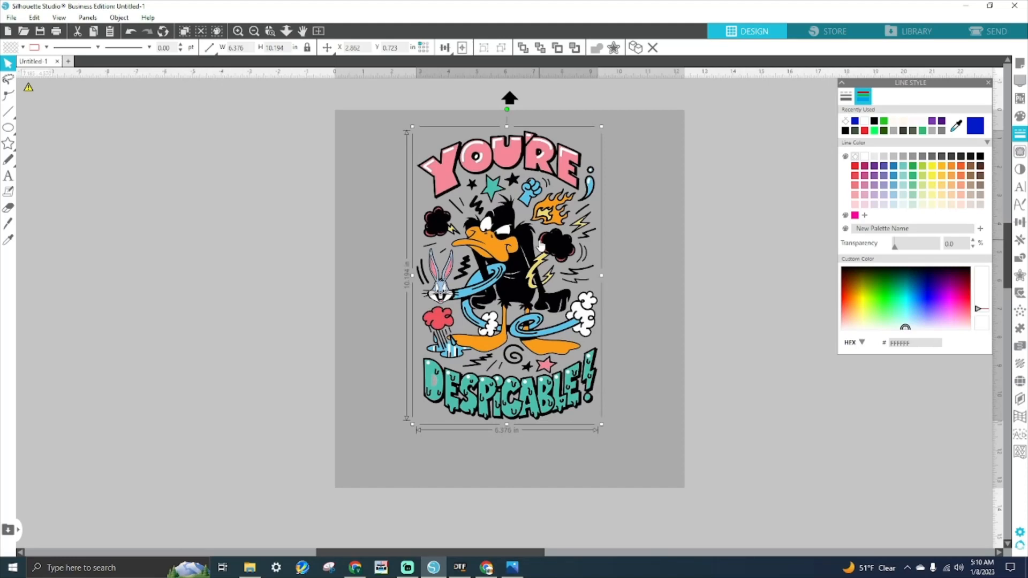
pyautogui.moveTo(505, 246); pyautogui.dragTo(510, 245)
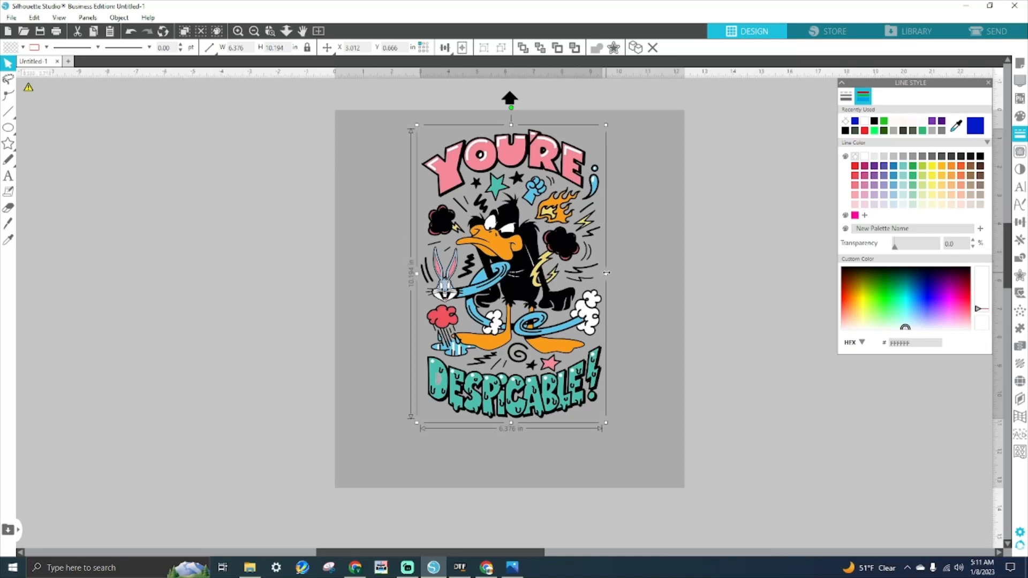
pyautogui.moveTo(606, 274); pyautogui.dragTo(649, 274)
pyautogui.moveTo(575, 294); pyautogui.dragTo(545, 291)
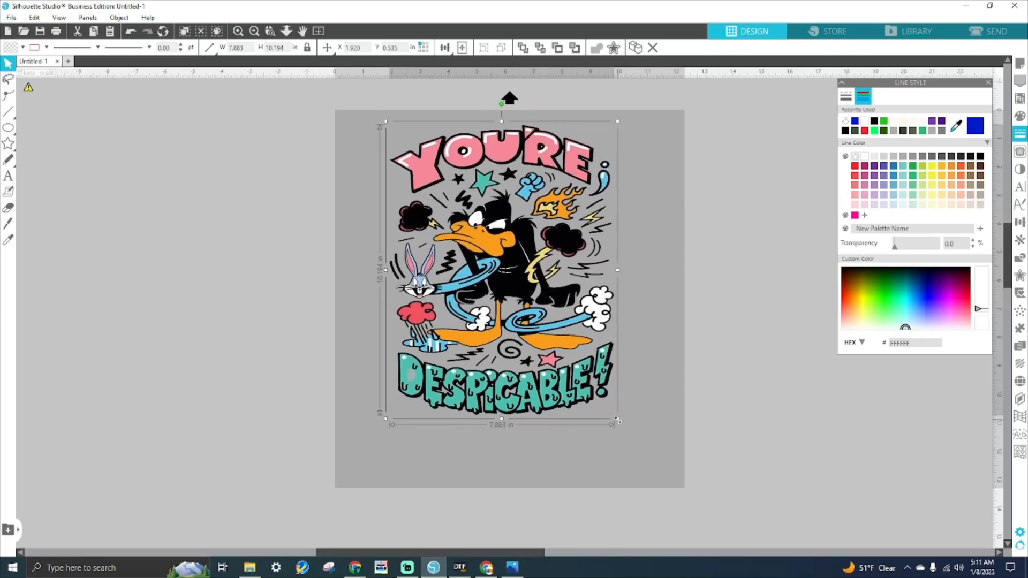
# - Enlarge the design to 9.495 × 12.279 in at X 1.242, Y 0.215, then show page settings
pyautogui.moveTo(618, 419); pyautogui.dragTo(662, 477)
pyautogui.moveTo(587, 428); pyautogui.dragTo(571, 420)
pyautogui.click(689, 369)
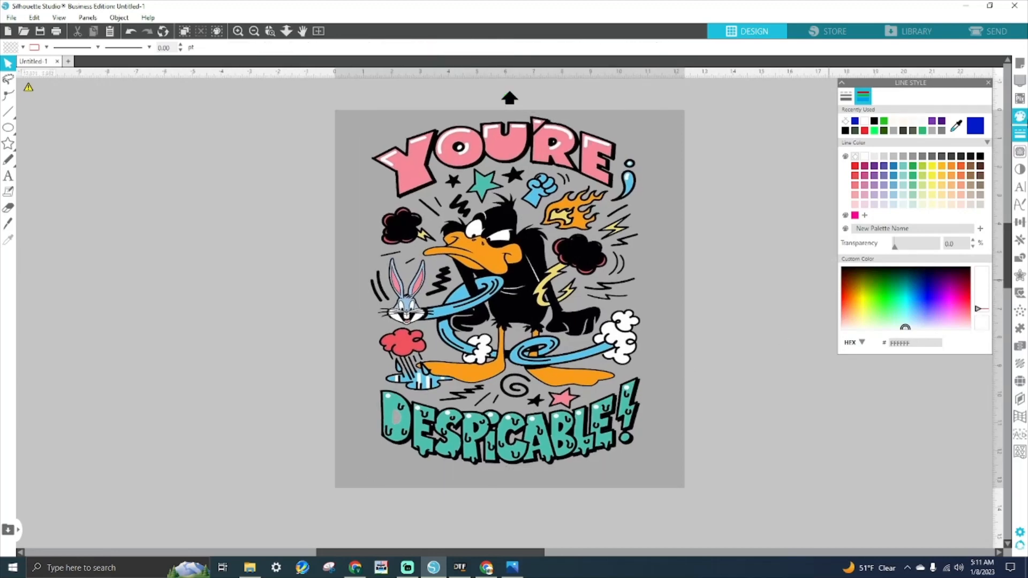
pyautogui.click(1020, 63)
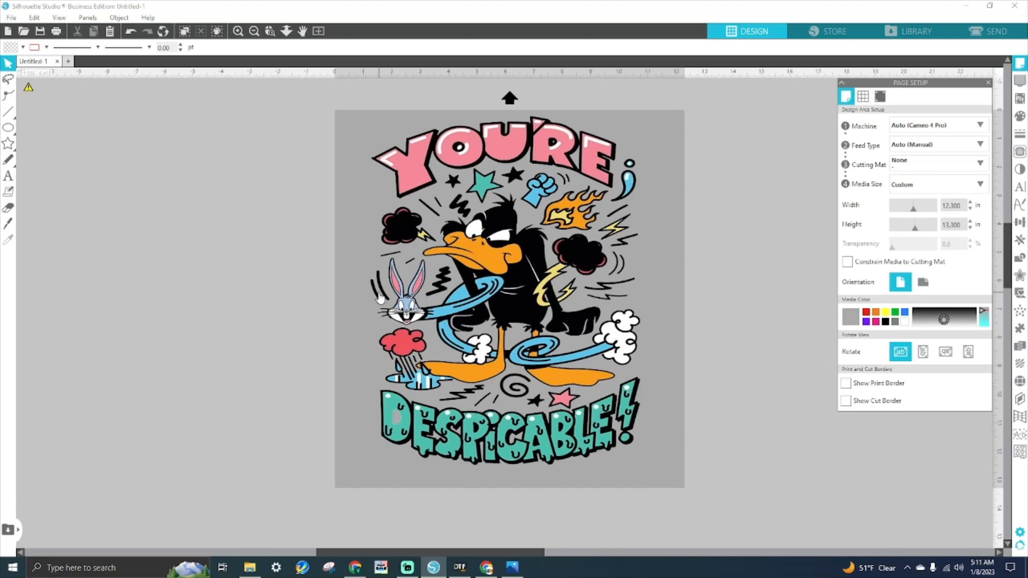
# - Set the page width to 9.6 in and height to 12.4 in, then centre the Daffy design
pyautogui.click(506, 244)
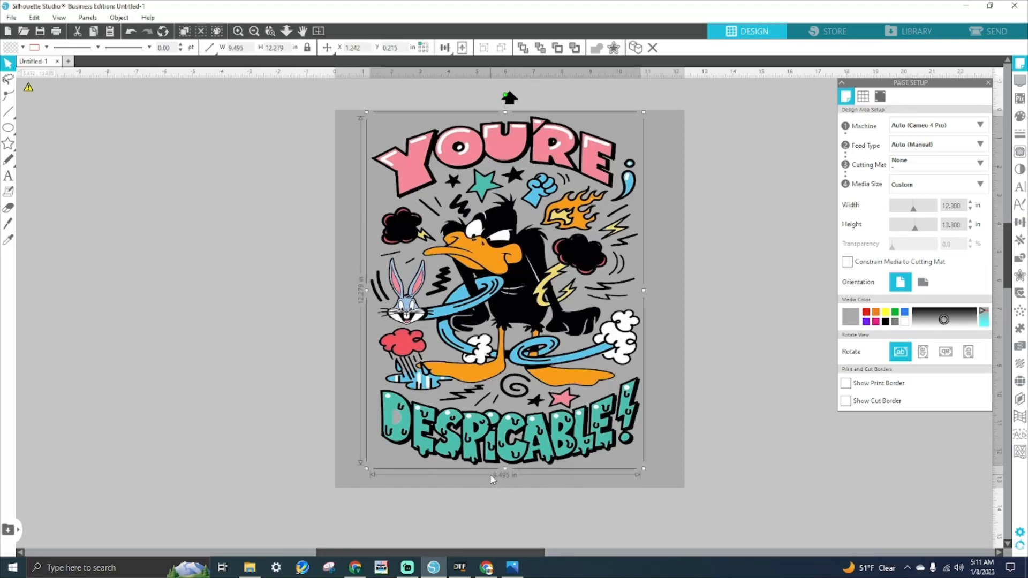
pyautogui.click(953, 205)
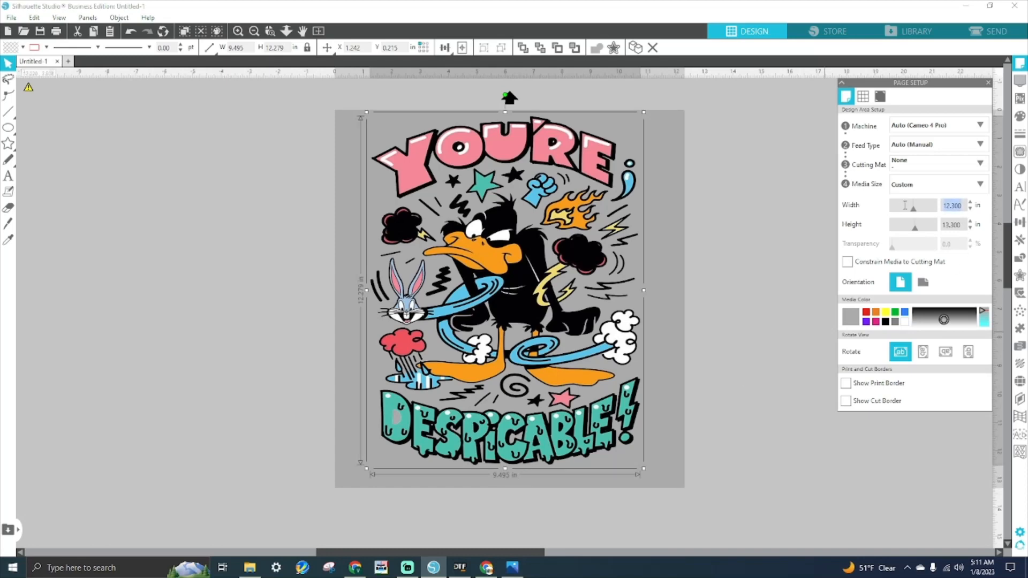
pyautogui.write('9.6')
pyautogui.press('Return')
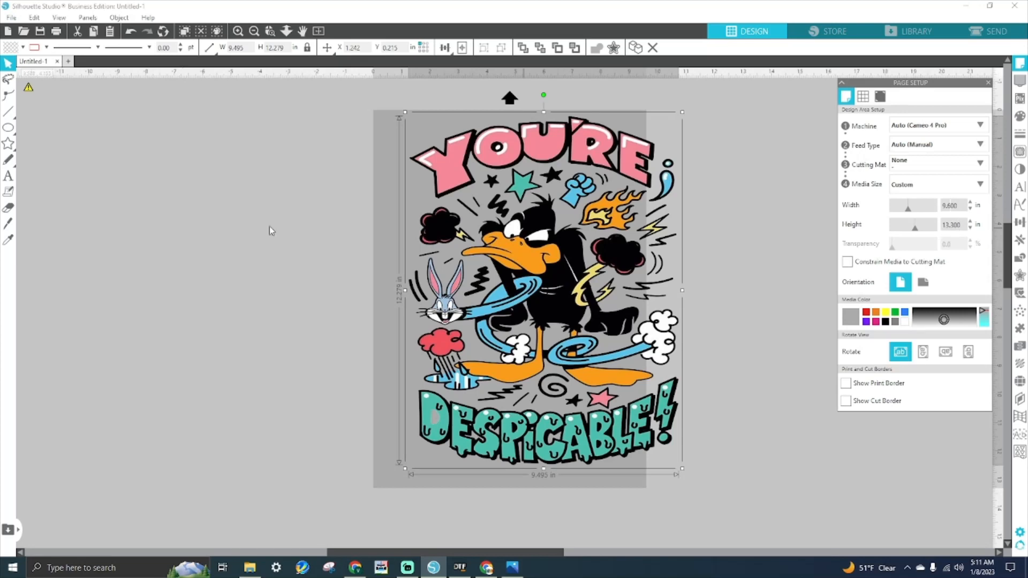
pyautogui.doubleClick(957, 225)
pyautogui.write('12.4')
pyautogui.press('Return')
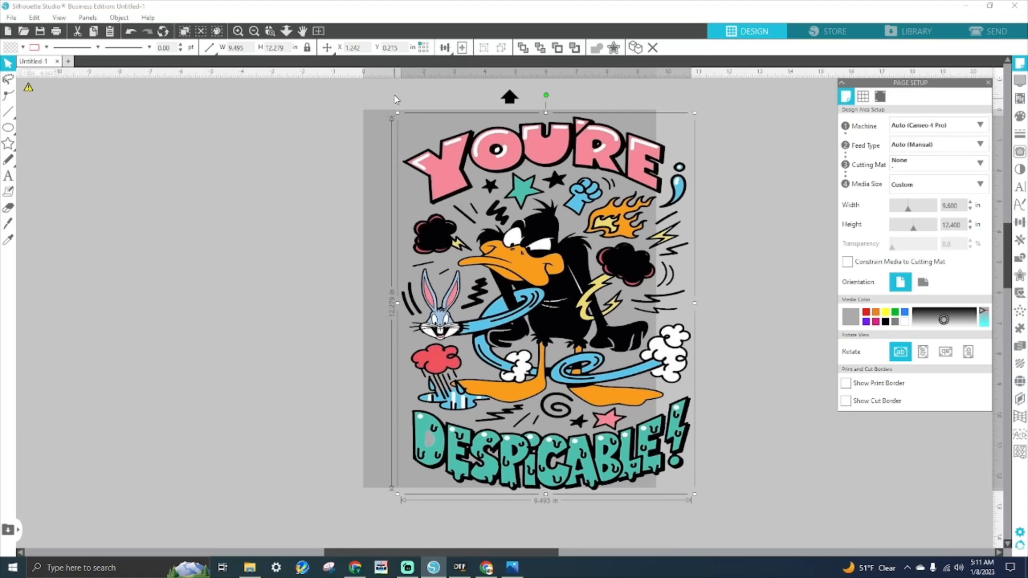
pyautogui.click(468, 49)
pyautogui.click(731, 201)
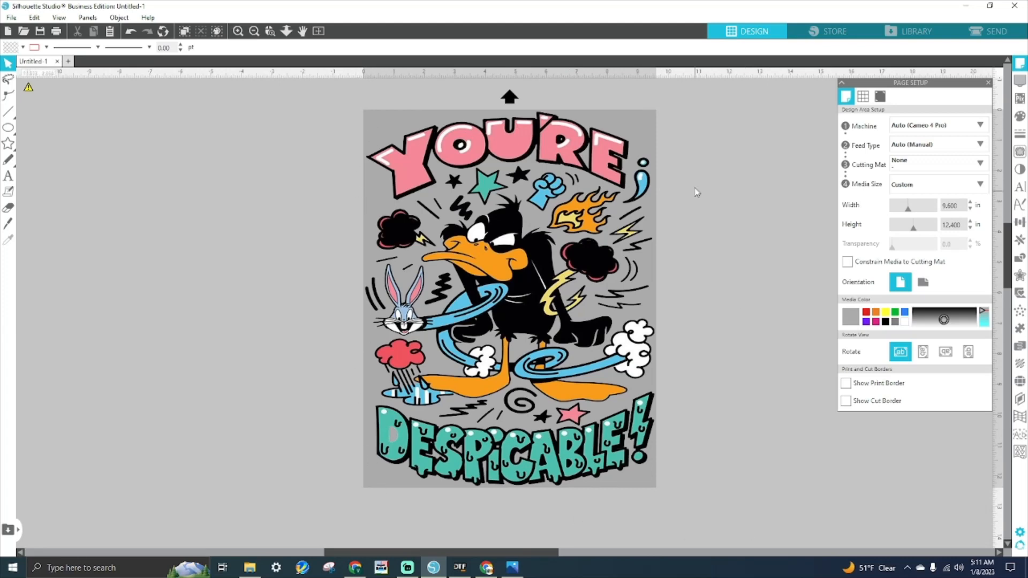
# - Look at the File menu's save options and close them without saving
pyautogui.click(11, 17)
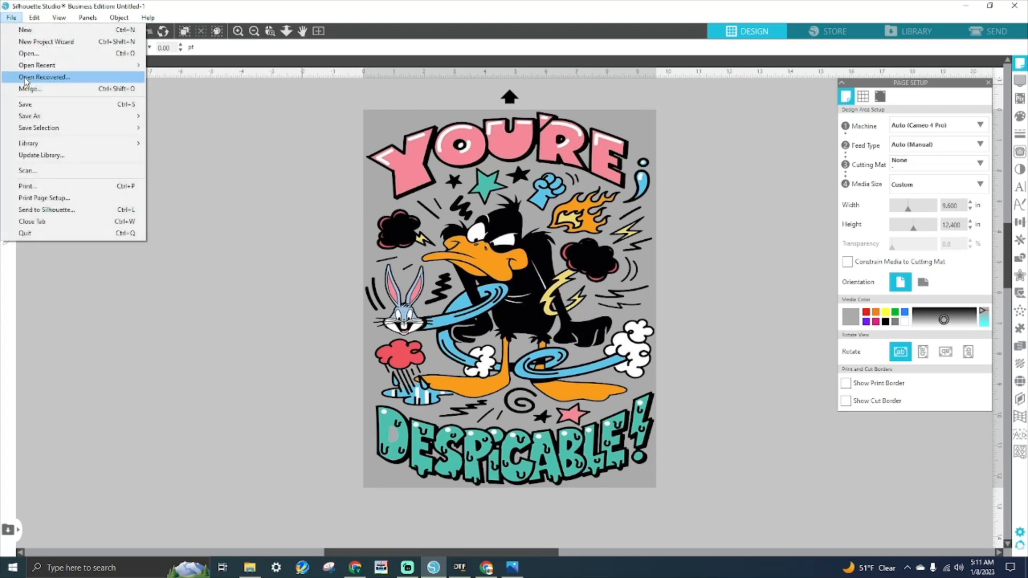
pyautogui.moveTo(36, 119)
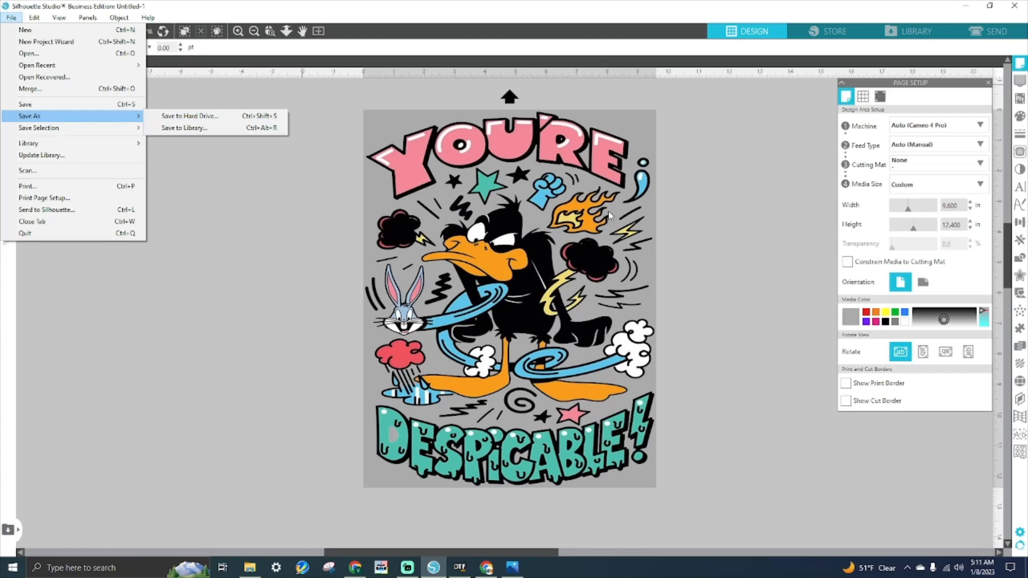
pyautogui.click(754, 246)
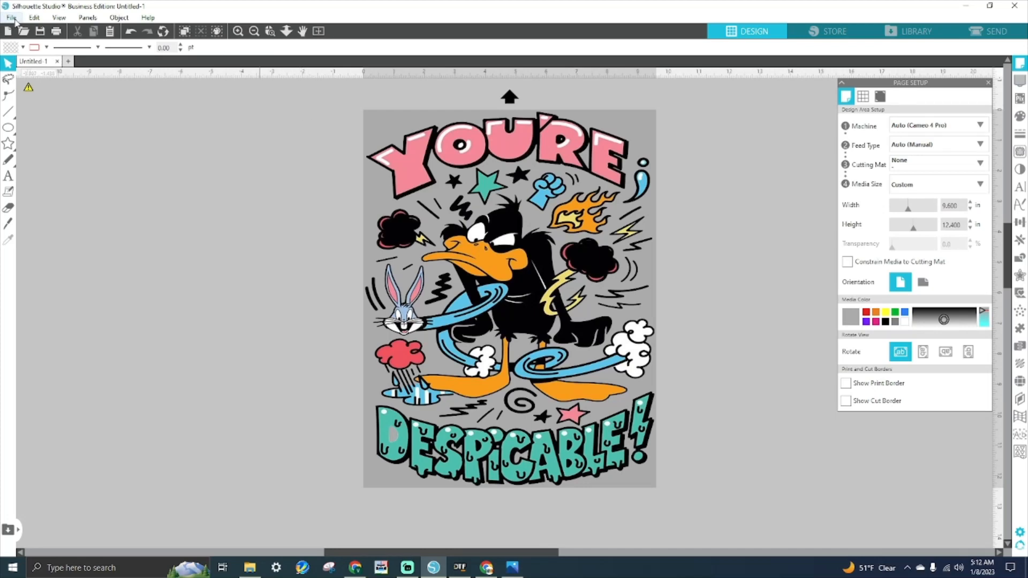
# - Set the Daffy design's line colour to none after trying blue and red, then return to Page Setup
pyautogui.click(569, 199)
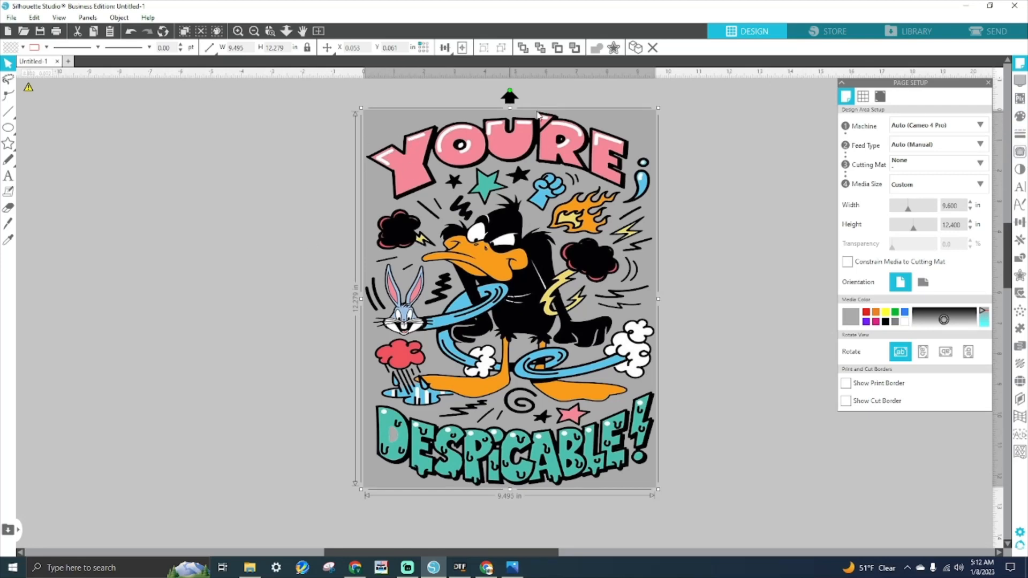
pyautogui.click(1021, 135)
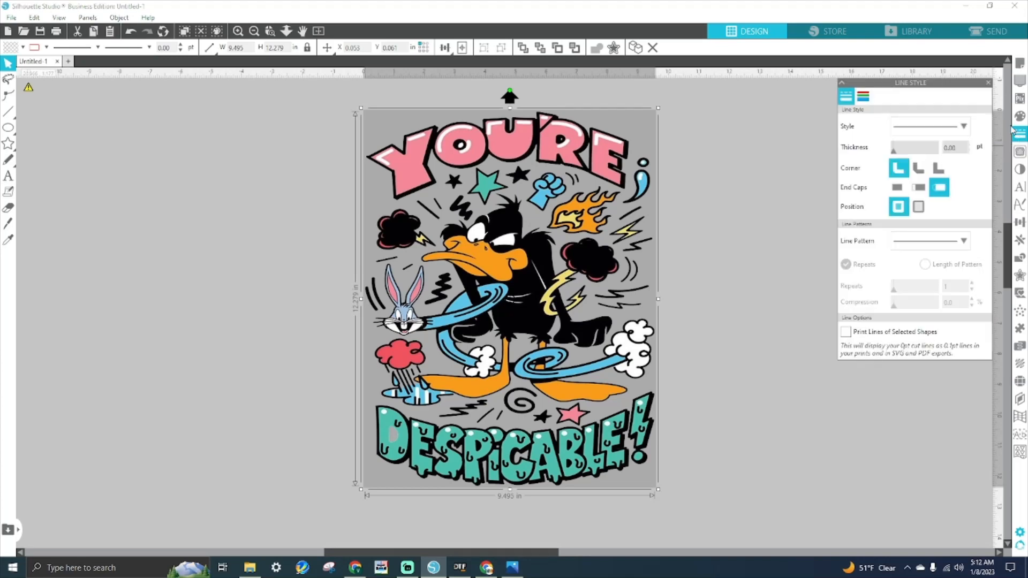
pyautogui.click(863, 98)
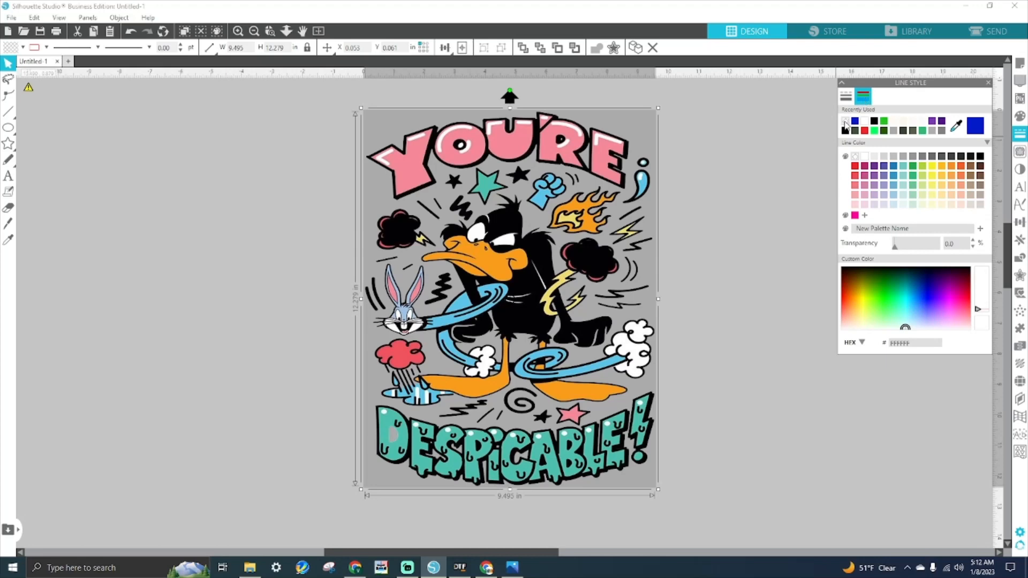
pyautogui.click(855, 121)
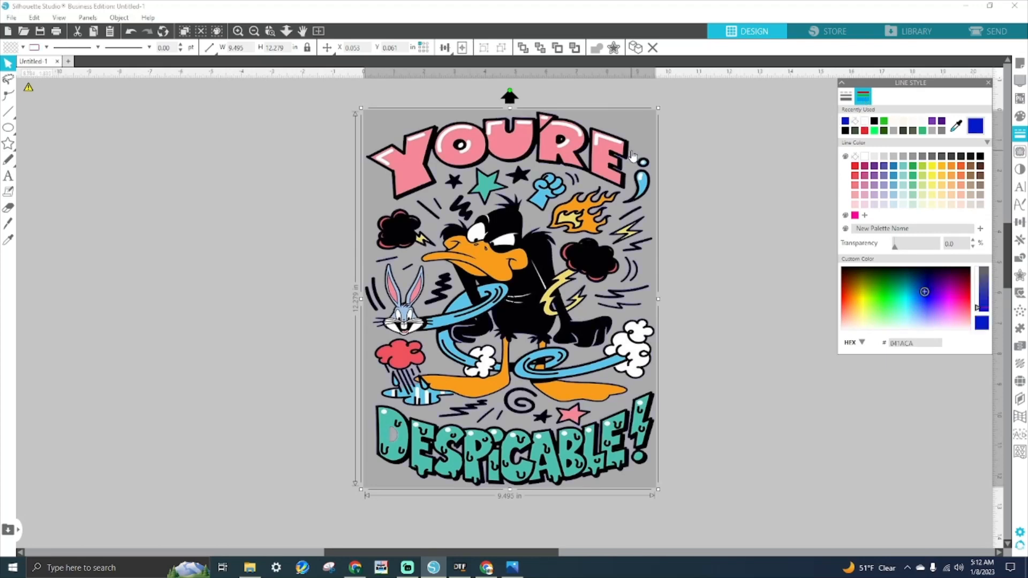
pyautogui.click(865, 130)
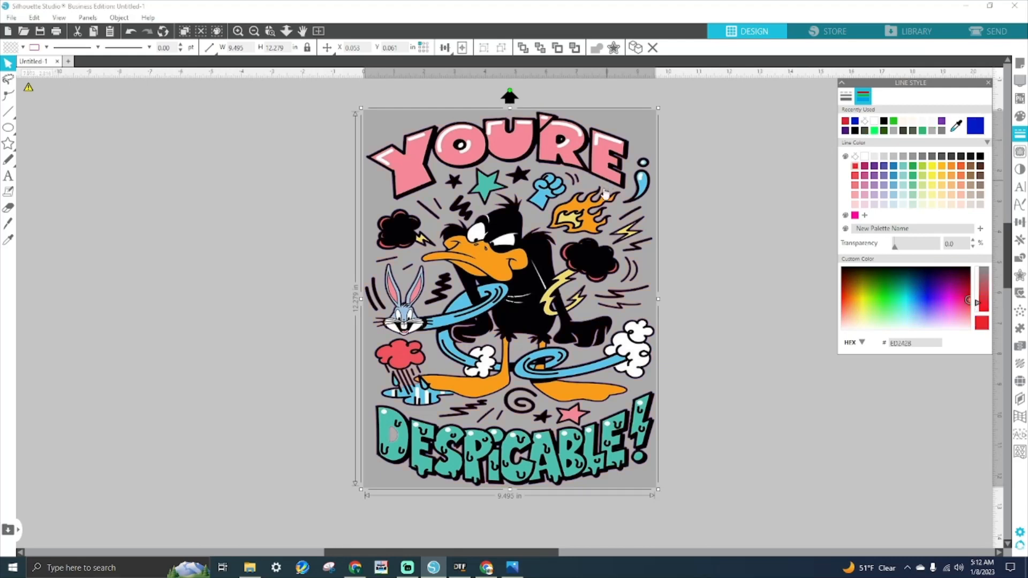
pyautogui.click(864, 122)
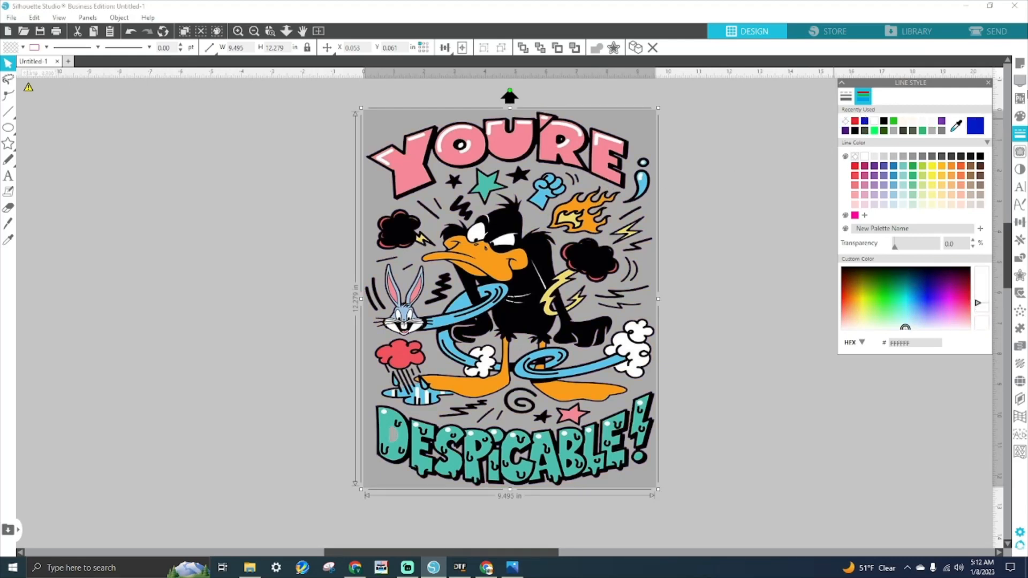
pyautogui.click(1020, 63)
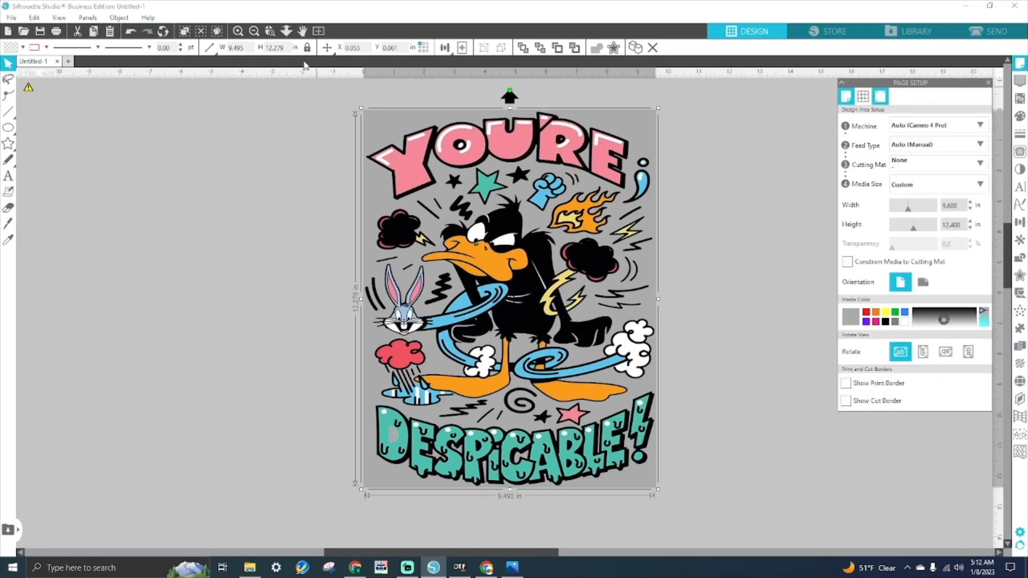
# - Save to the hard drive with the file name 3 12'WIDE 3 8' WIDE
pyautogui.click(9, 17)
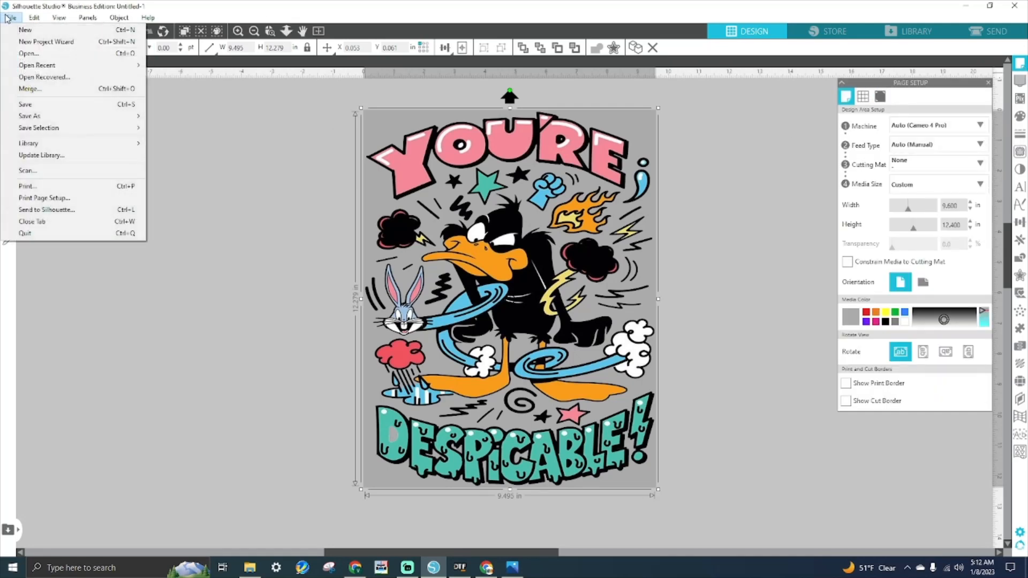
pyautogui.moveTo(27, 118)
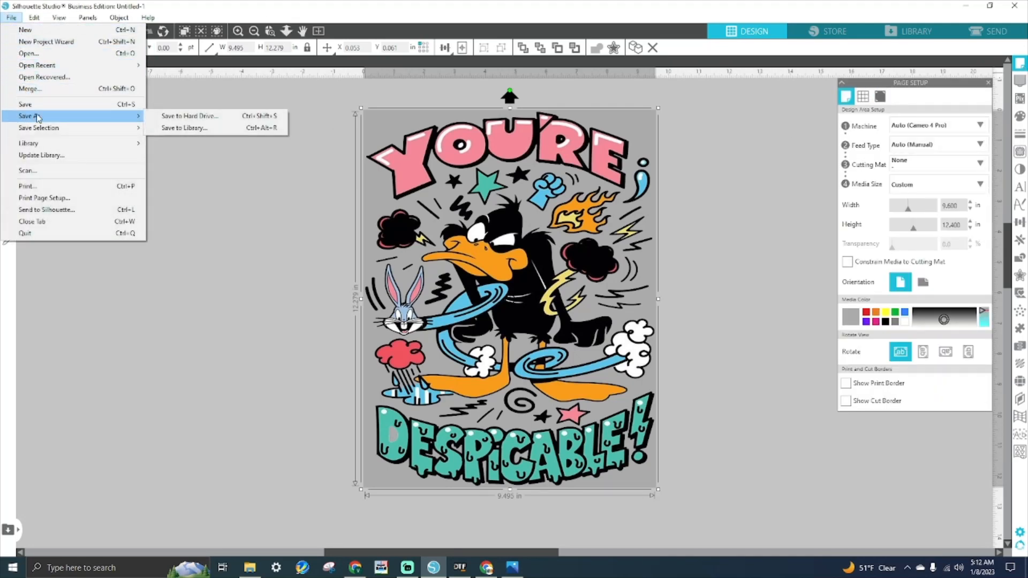
pyautogui.click(177, 117)
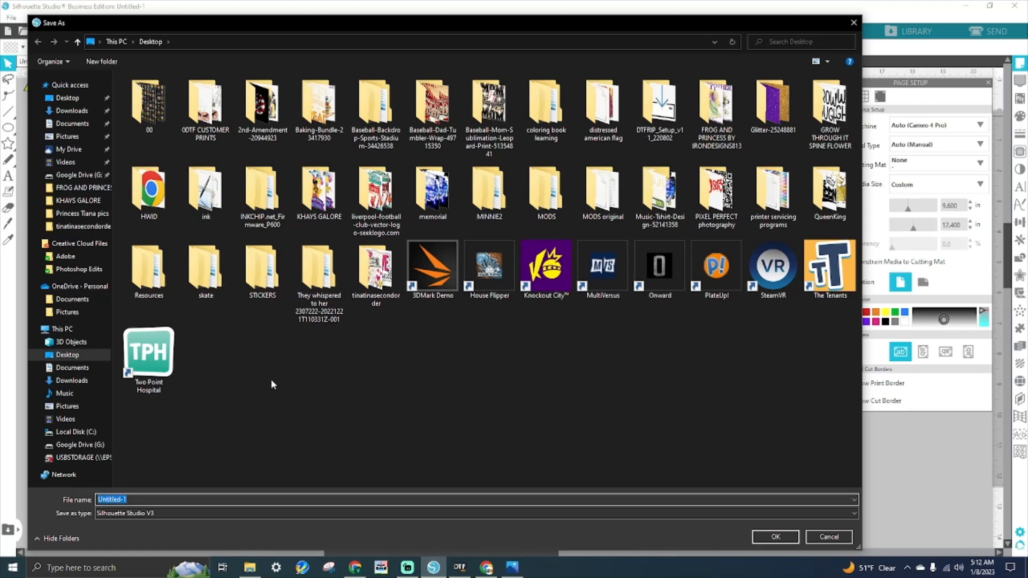
pyautogui.write('3')
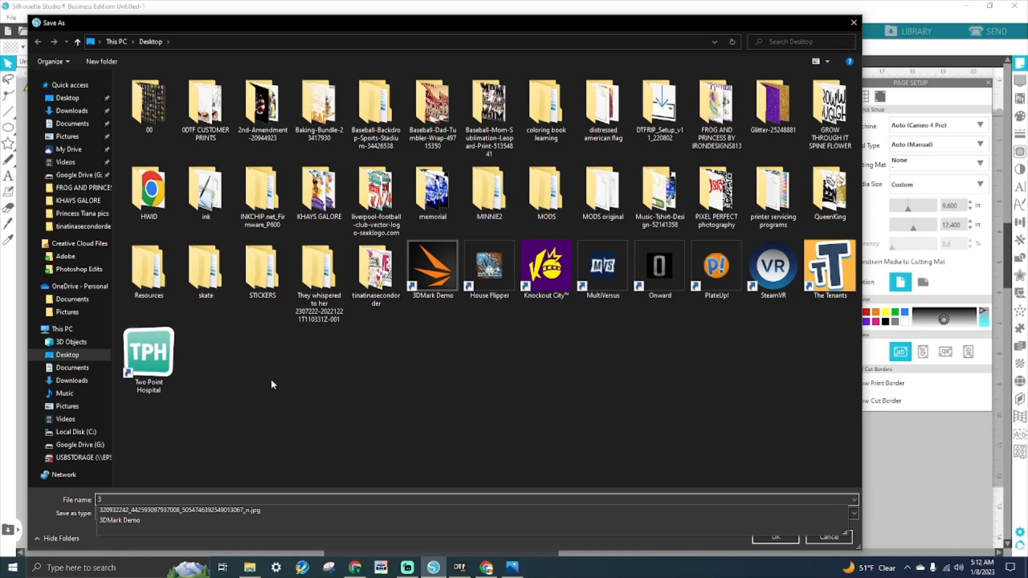
pyautogui.write('0')
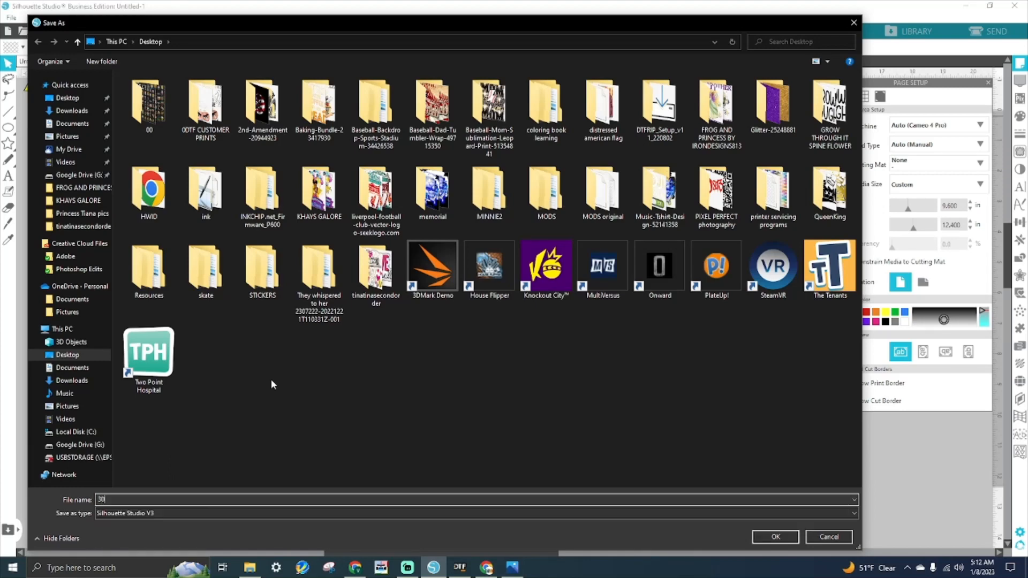
pyautogui.press('BackSpace')
pyautogui.write('12"WIDE')
pyautogui.write('WIDE')
pyautogui.click(129, 499)
pyautogui.write('3')
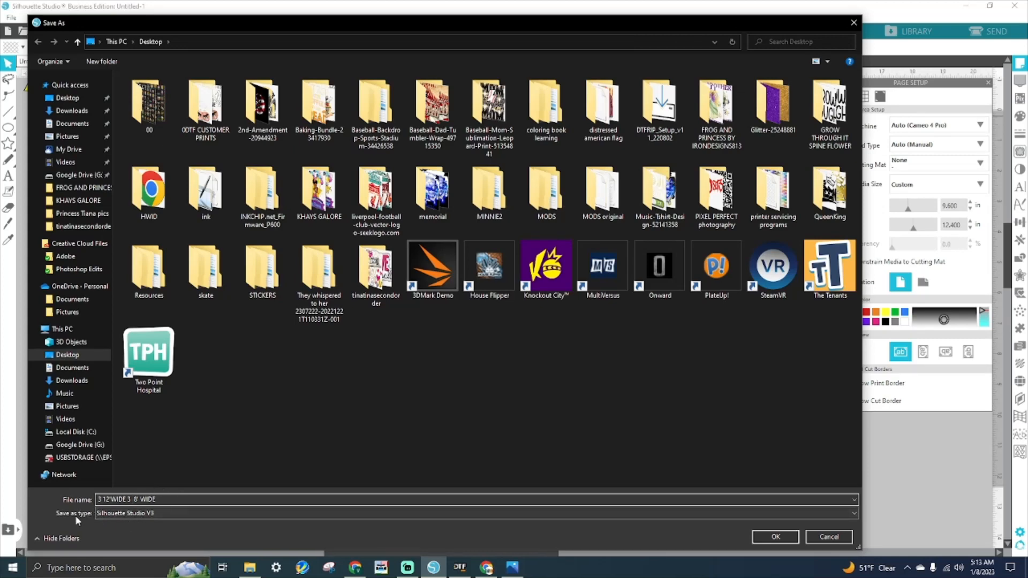
# - Choose PNG as the file type and confirm to reach the export settings
pyautogui.click(116, 516)
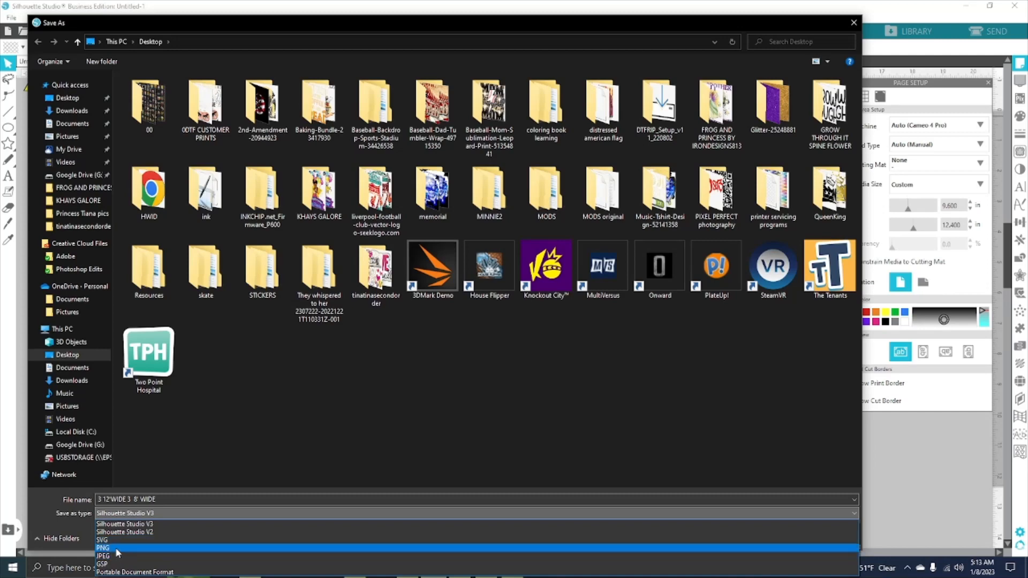
pyautogui.click(117, 548)
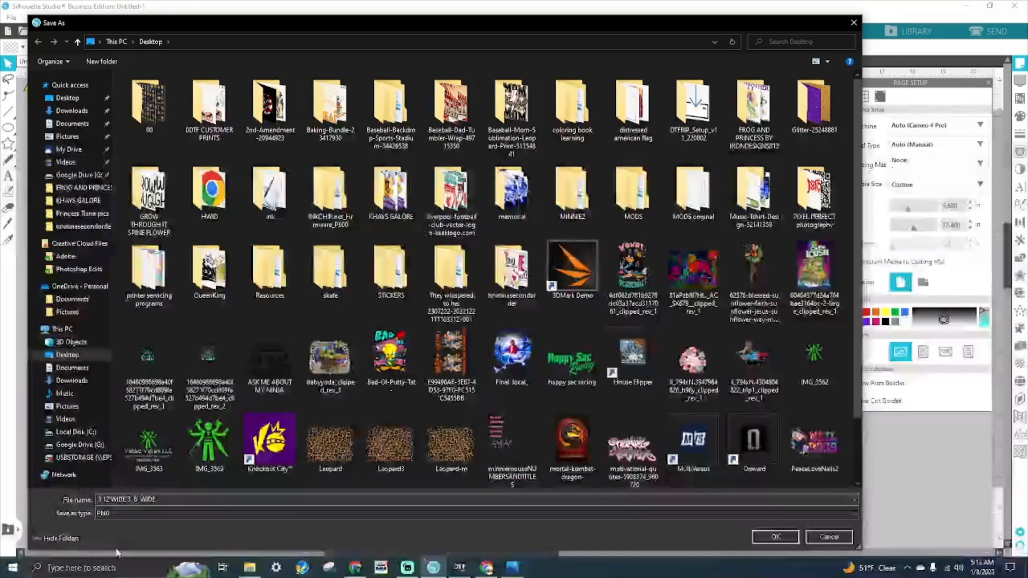
pyautogui.click(775, 537)
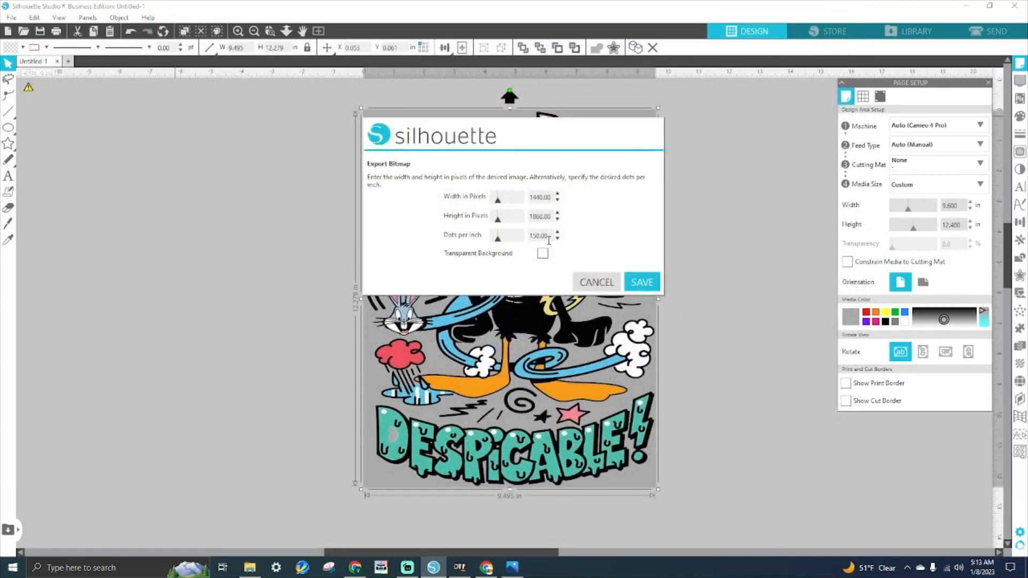
# - Export the bitmap at 300 dots per inch with Transparent Background checked
pyautogui.moveTo(549, 240); pyautogui.dragTo(517, 242)
pyautogui.write('300')
pyautogui.press('Return')
pyautogui.click(543, 253)
pyautogui.click(645, 289)
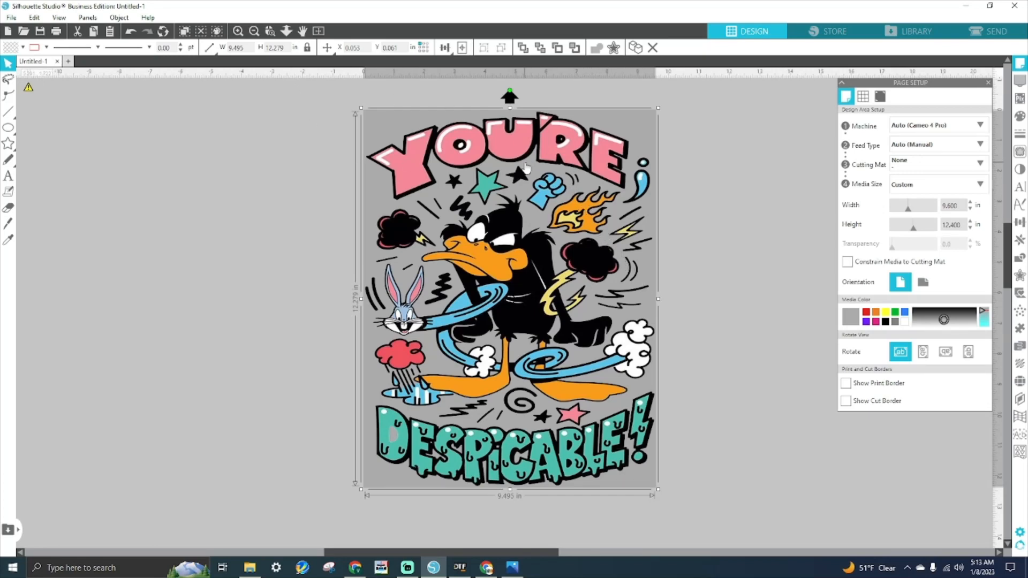
# - Set the page to 12 in wide and 15 in tall, after trying 12.5, and centre the design
pyautogui.moveTo(959, 206); pyautogui.dragTo(909, 203)
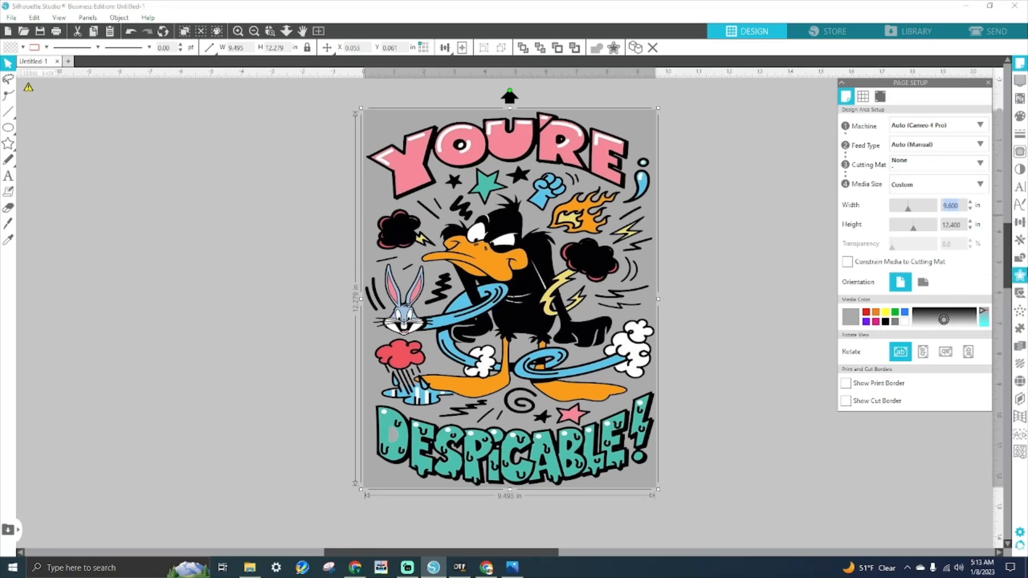
pyautogui.write('12')
pyautogui.press('Return')
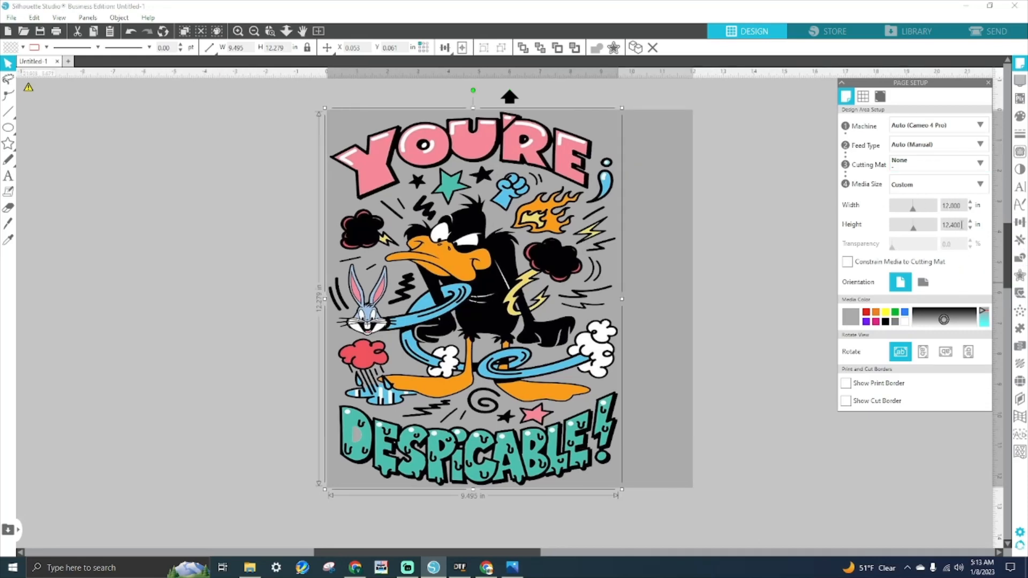
pyautogui.doubleClick(959, 225)
pyautogui.write('12.5')
pyautogui.press('Return')
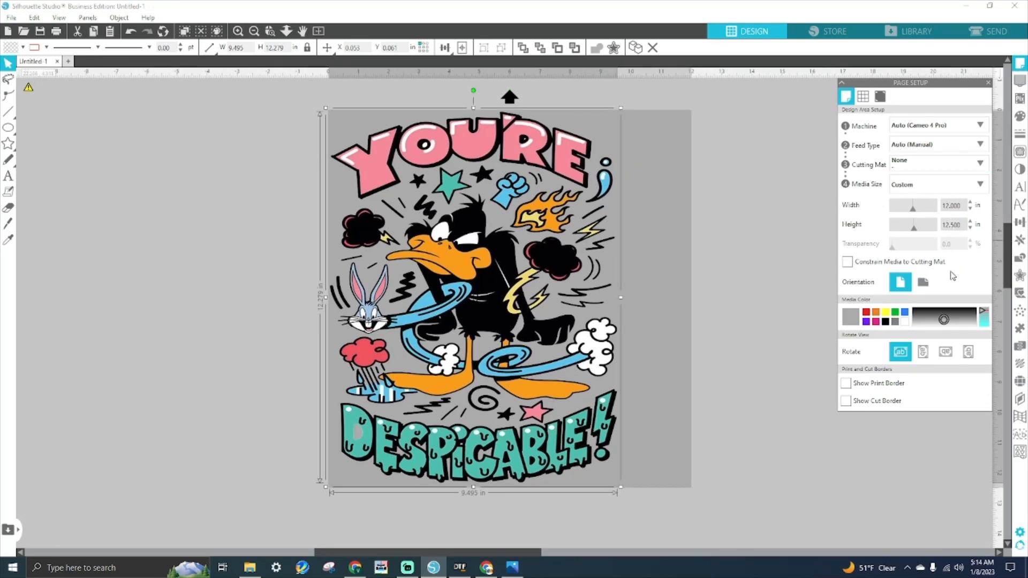
pyautogui.doubleClick(956, 225)
pyautogui.write('15')
pyautogui.press('Return')
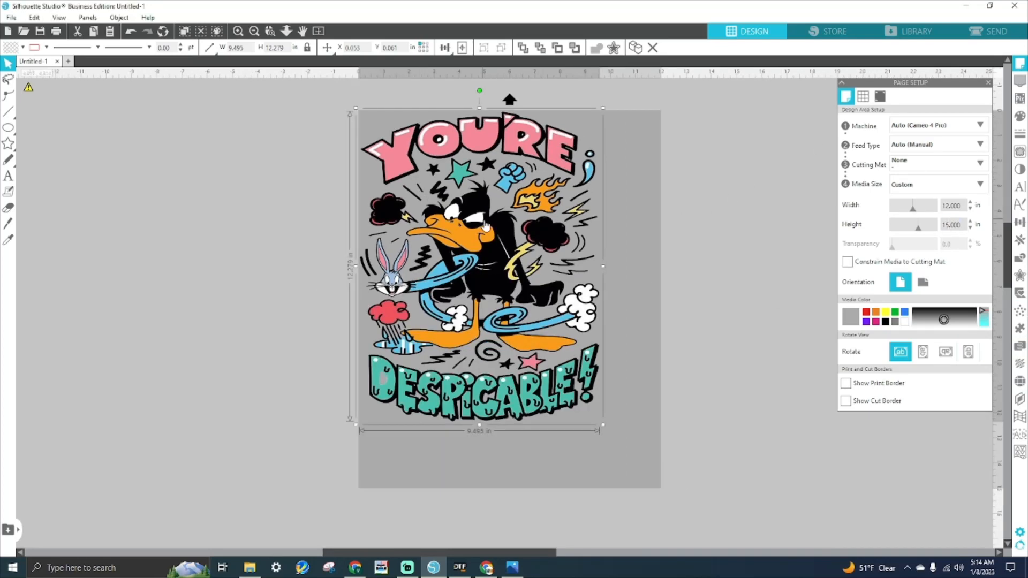
pyautogui.click(462, 48)
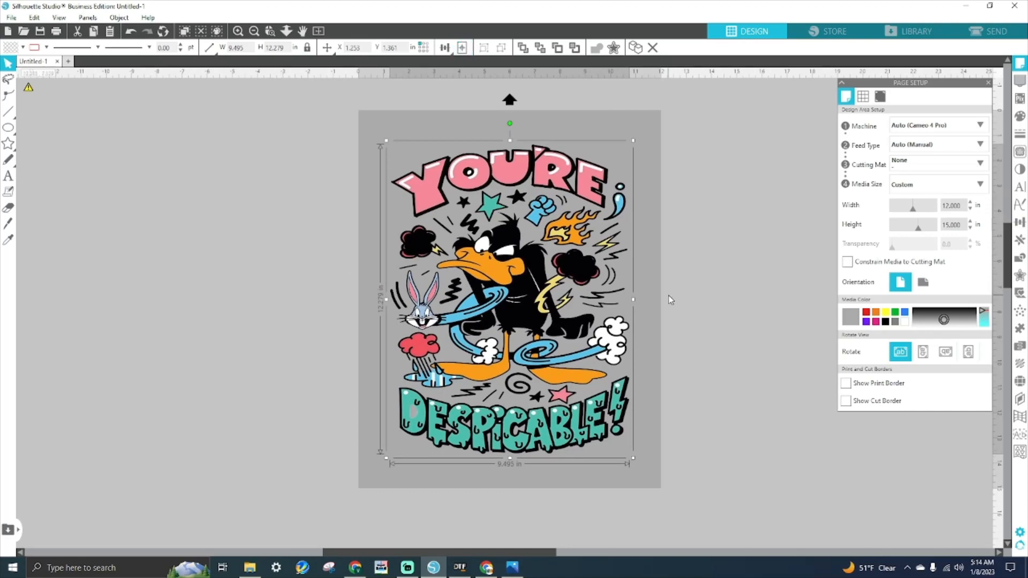
pyautogui.click(765, 264)
pyautogui.click(4, 17)
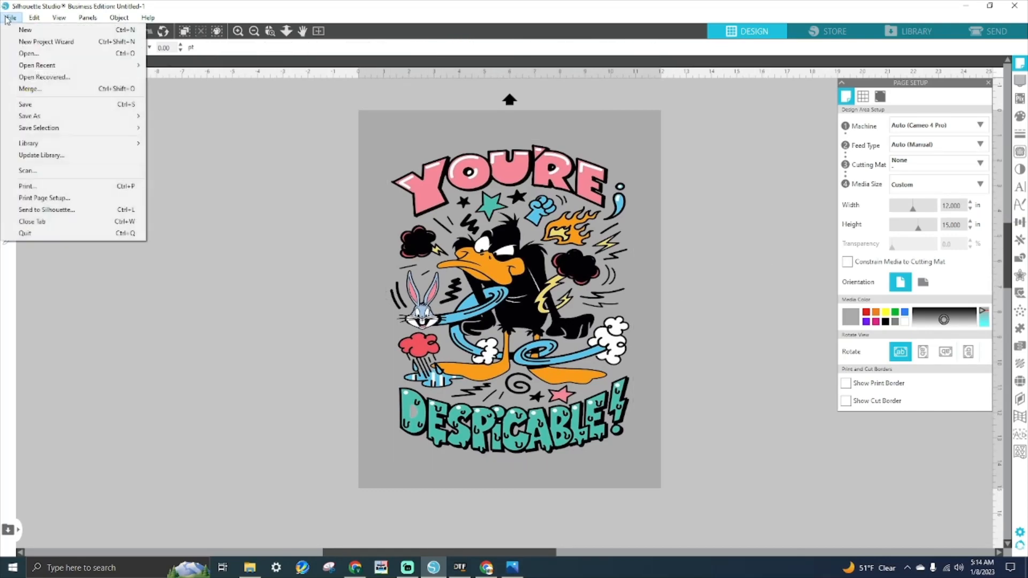
# - Save to the hard drive as a PNG named DEMO DEAD SPACE
pyautogui.moveTo(49, 118)
pyautogui.click(178, 117)
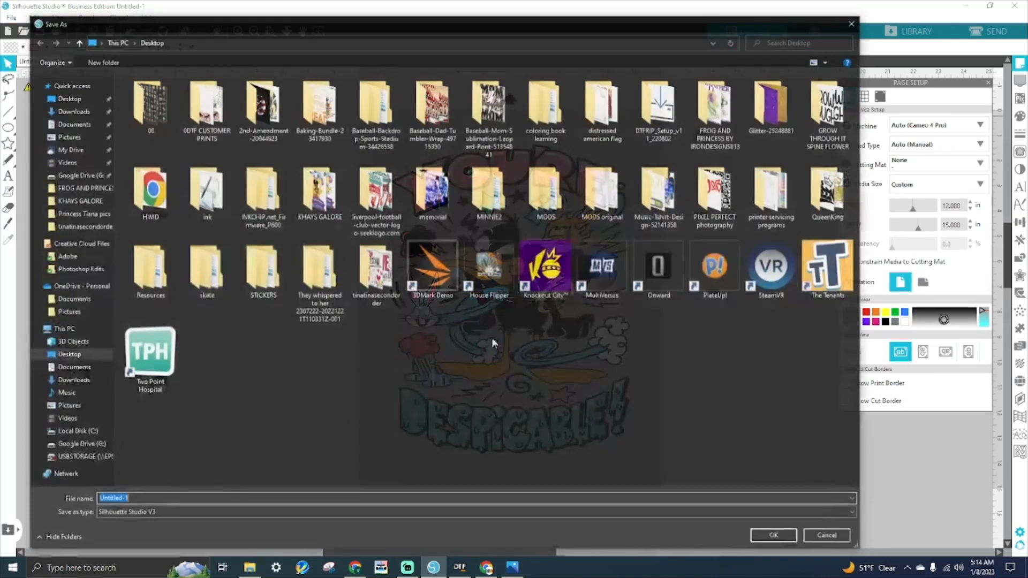
pyautogui.write('DMEO DEAD SPACE')
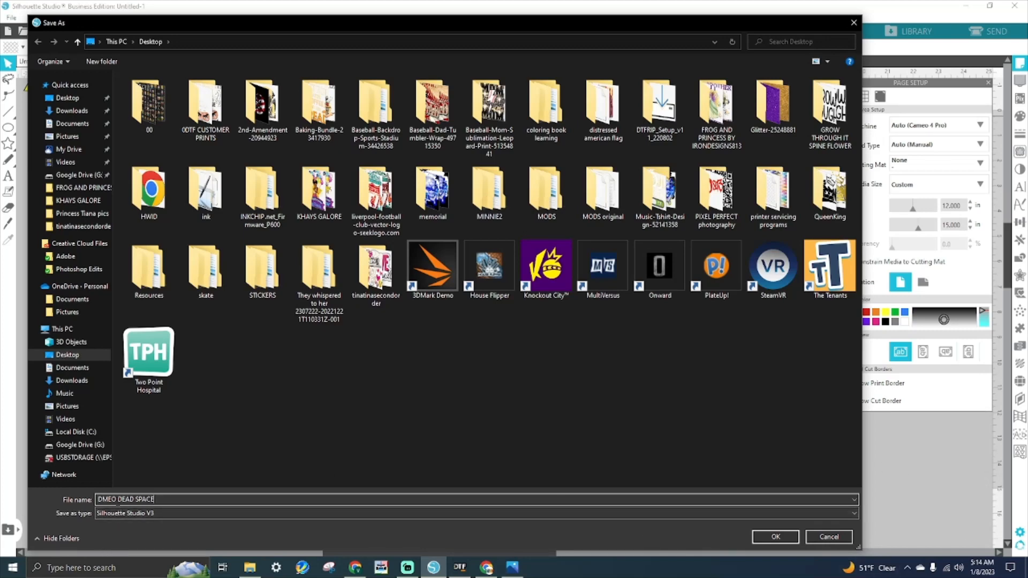
pyautogui.moveTo(118, 500); pyautogui.dragTo(112, 500)
pyautogui.write('DEMO')
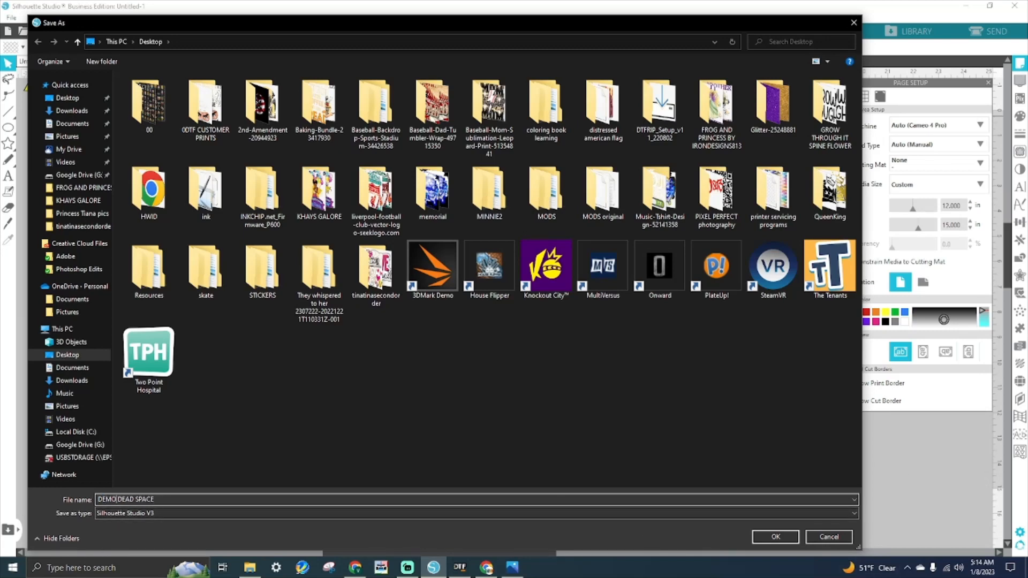
pyautogui.click(131, 514)
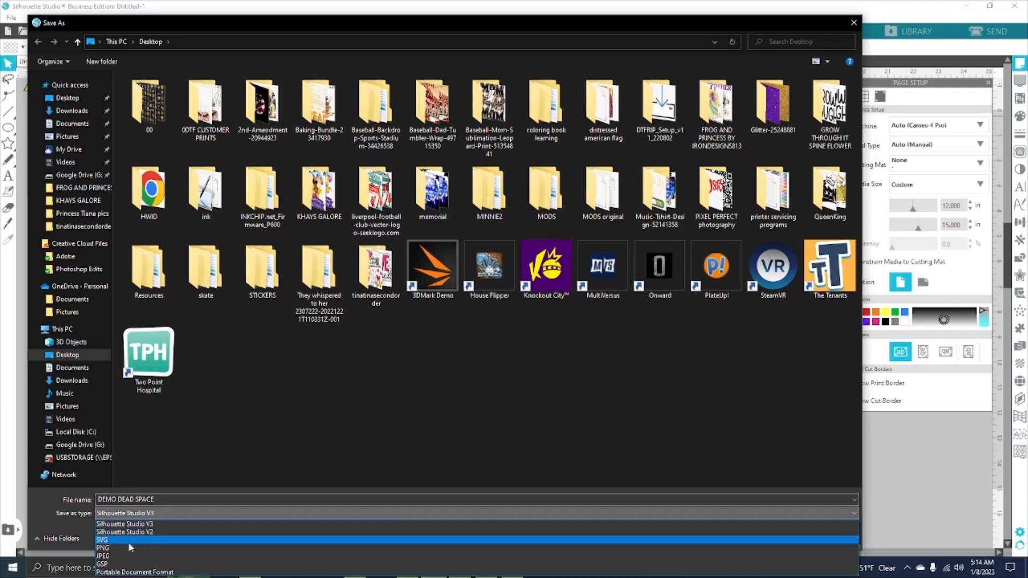
pyautogui.click(128, 542)
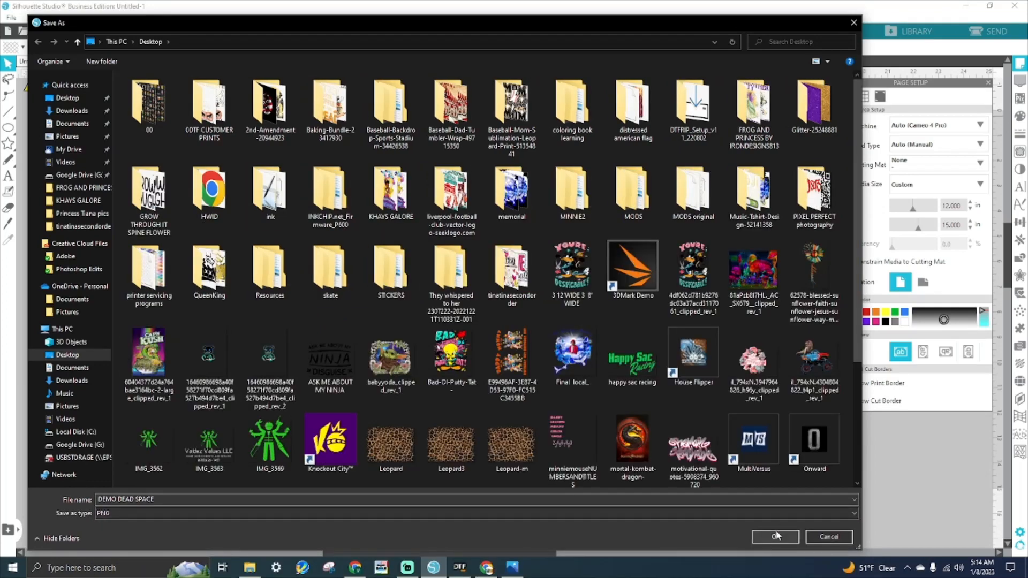
pyautogui.click(775, 536)
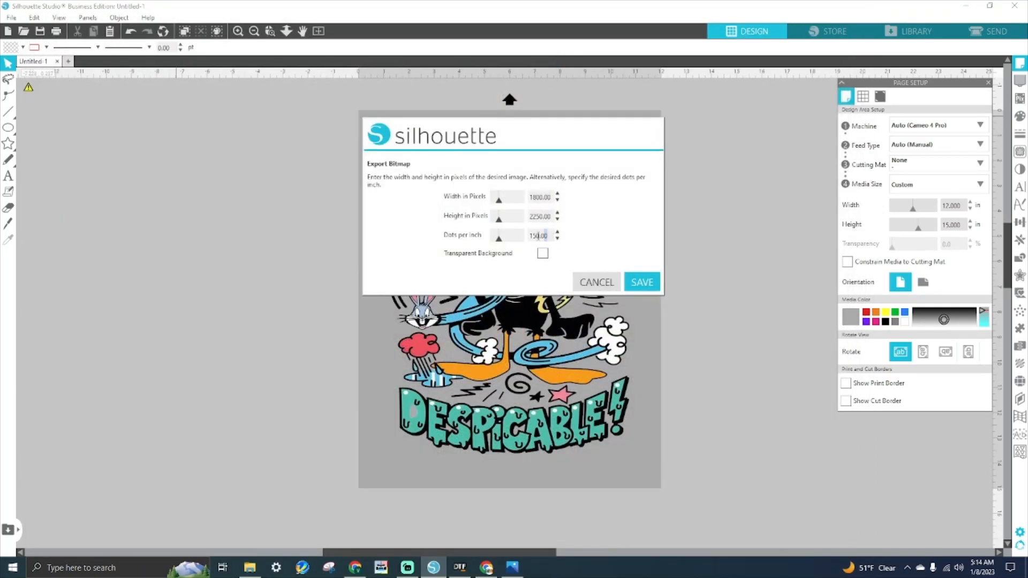
# - Export the bitmap at 300 dpi with a transparent background
pyautogui.hotkey('shift', 'Home')
pyautogui.write('3')
pyautogui.press('Tab')
pyautogui.click(543, 254)
pyautogui.click(643, 283)
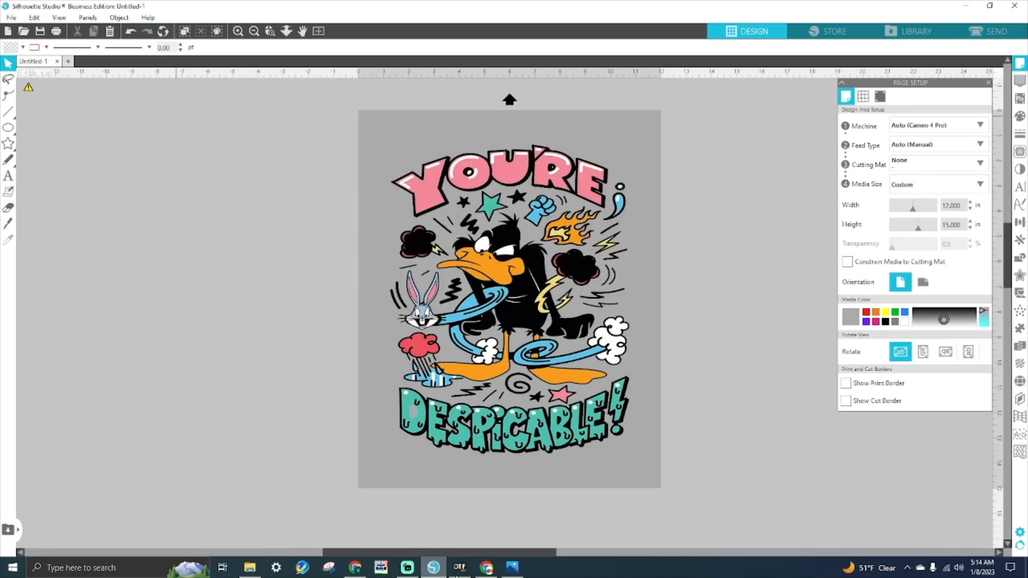
# - Switch to AcroRIP and open the 3 12'WIDE 3 8' WIDE PNG onto the sheet
pyautogui.moveTo(460, 567)
pyautogui.click(459, 522)
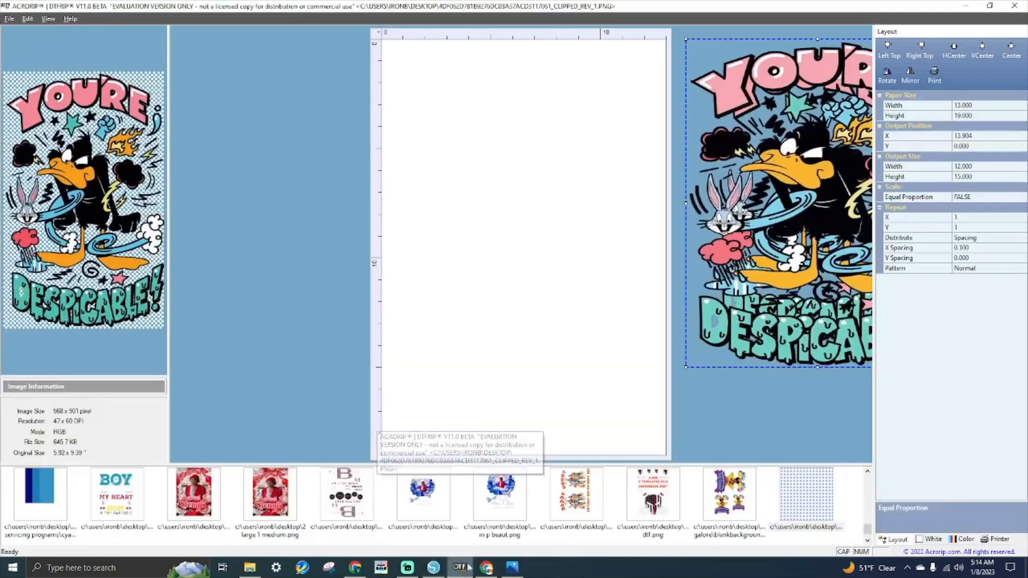
pyautogui.click(9, 18)
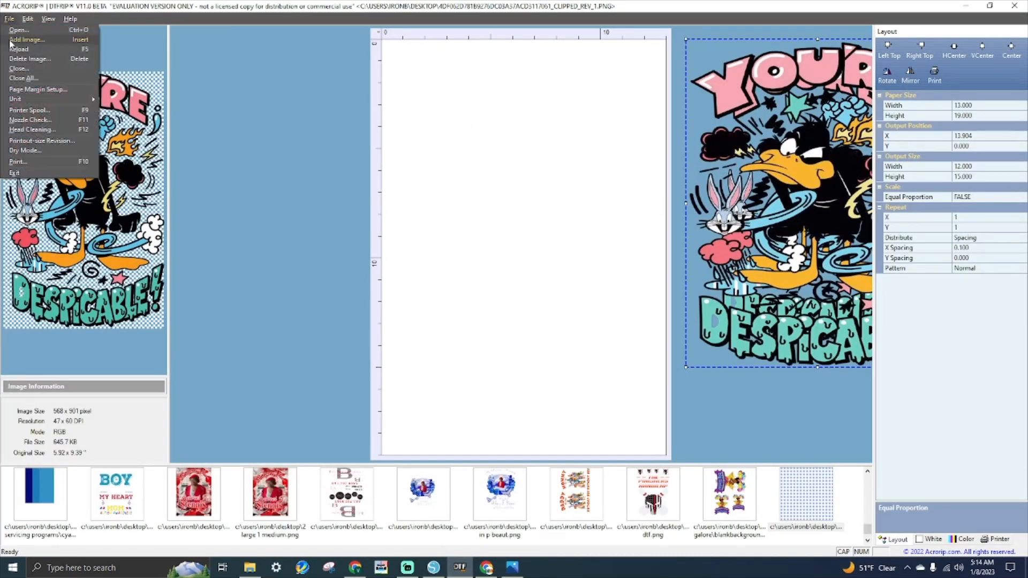
pyautogui.click(17, 33)
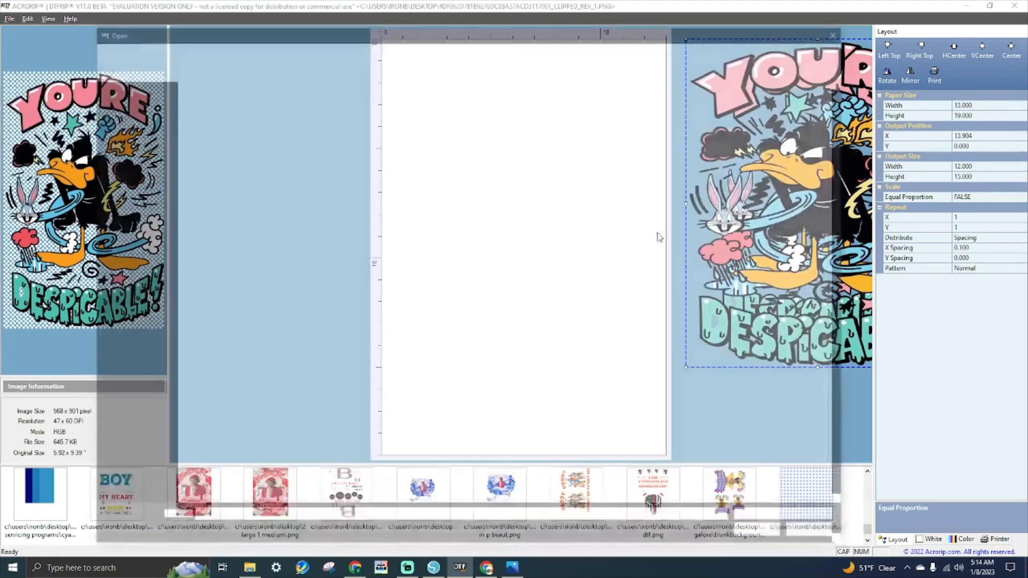
pyautogui.scroll(-3, 636, 399)
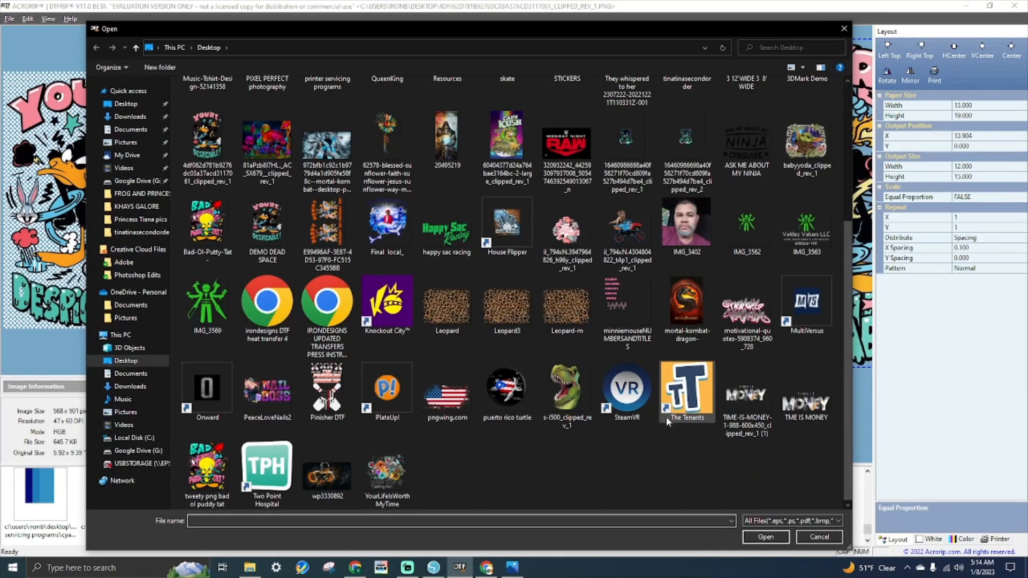
pyautogui.scroll(3, 668, 342)
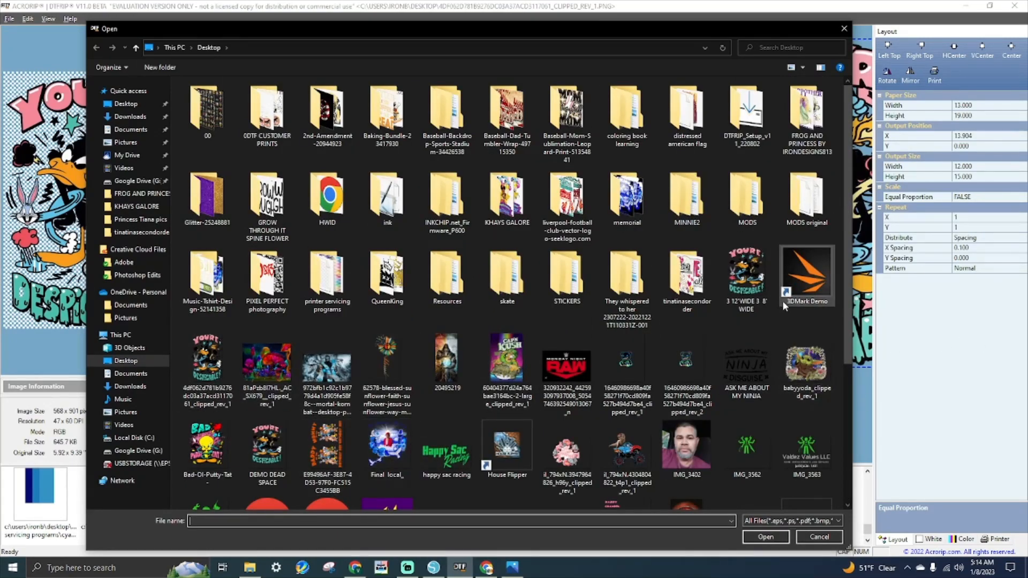
pyautogui.click(760, 283)
pyautogui.doubleClick(759, 284)
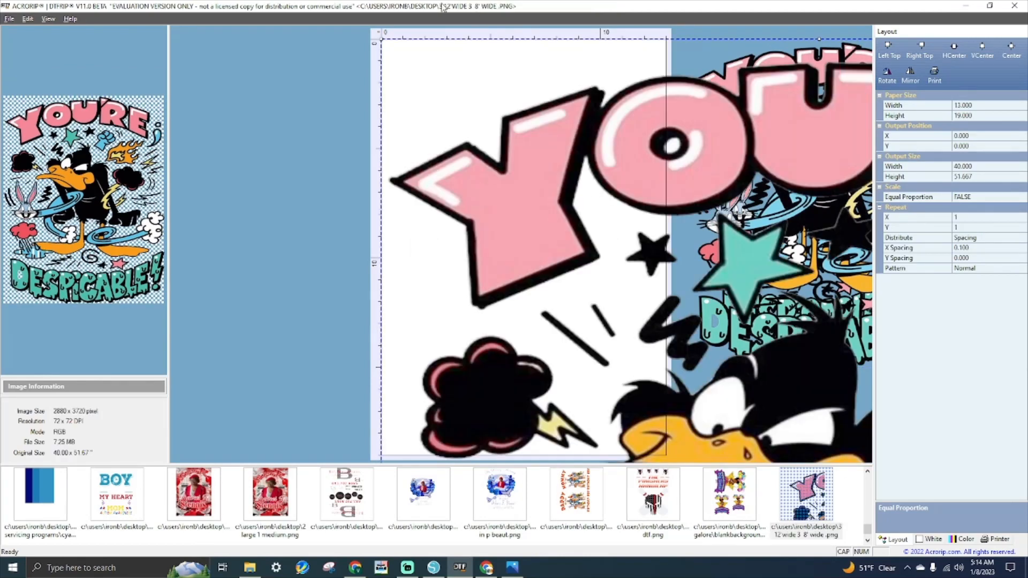
# - Turn on Equal Proportion, set output width to 12 in (15.5 in tall), and nudge it to X 0.635
pyautogui.click(986, 166)
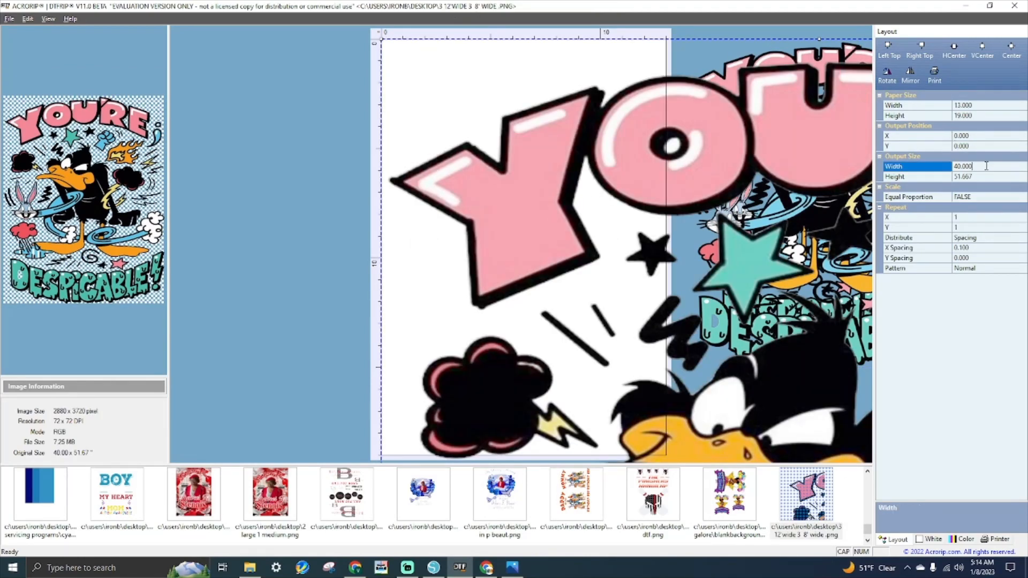
pyautogui.doubleClick(990, 198)
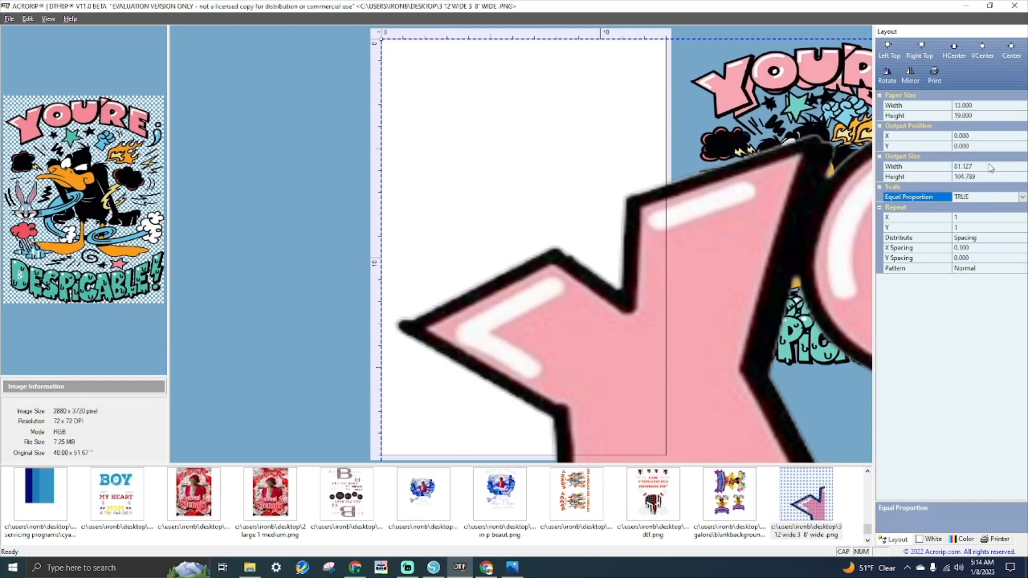
pyautogui.click(965, 166)
pyautogui.write('12')
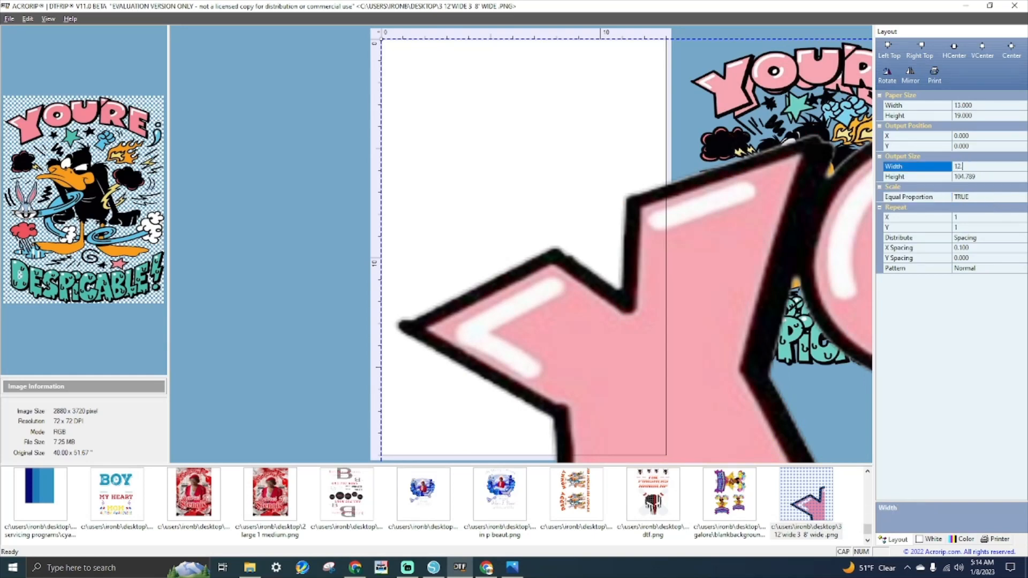
pyautogui.press('Return')
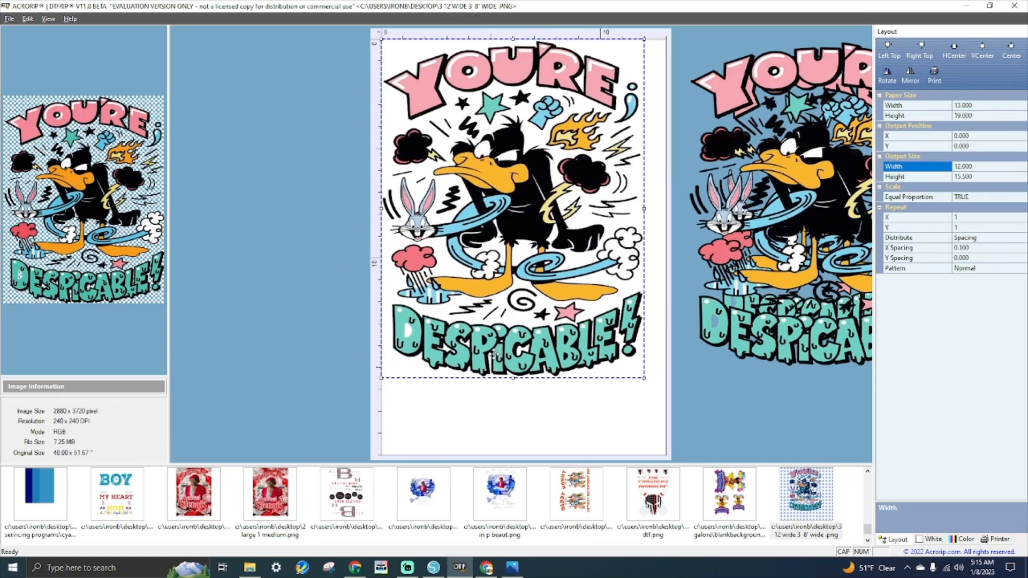
pyautogui.moveTo(548, 220); pyautogui.dragTo(561, 221)
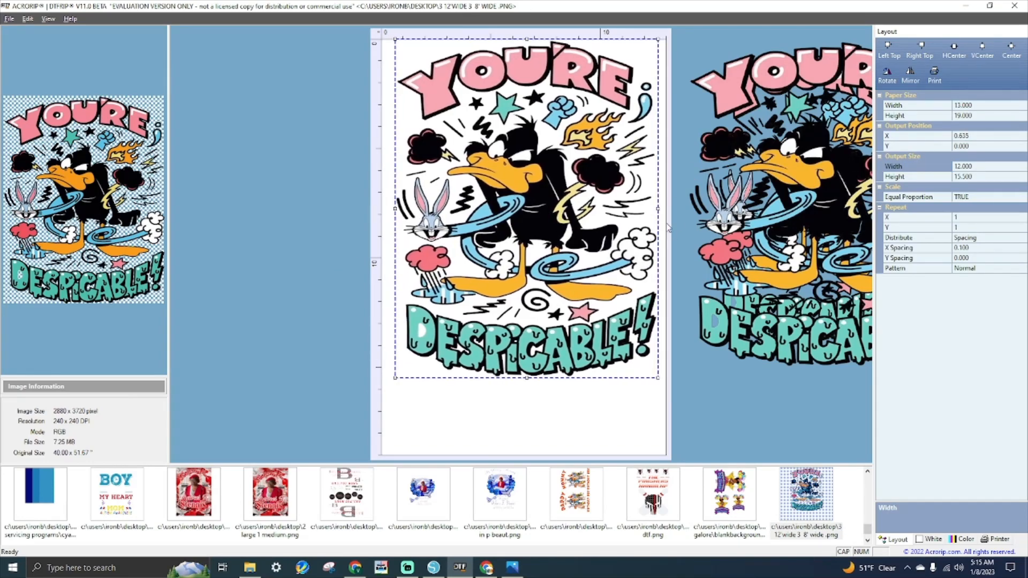
pyautogui.click(3, 20)
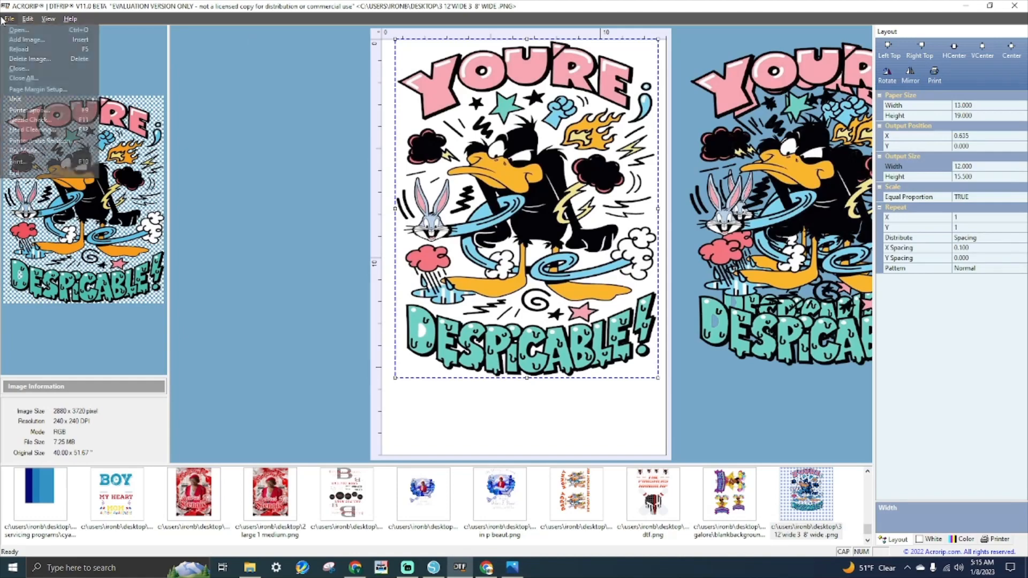
# - Add the DEMO DEAD SPACE image and set its output width to 12 inches
pyautogui.click(19, 30)
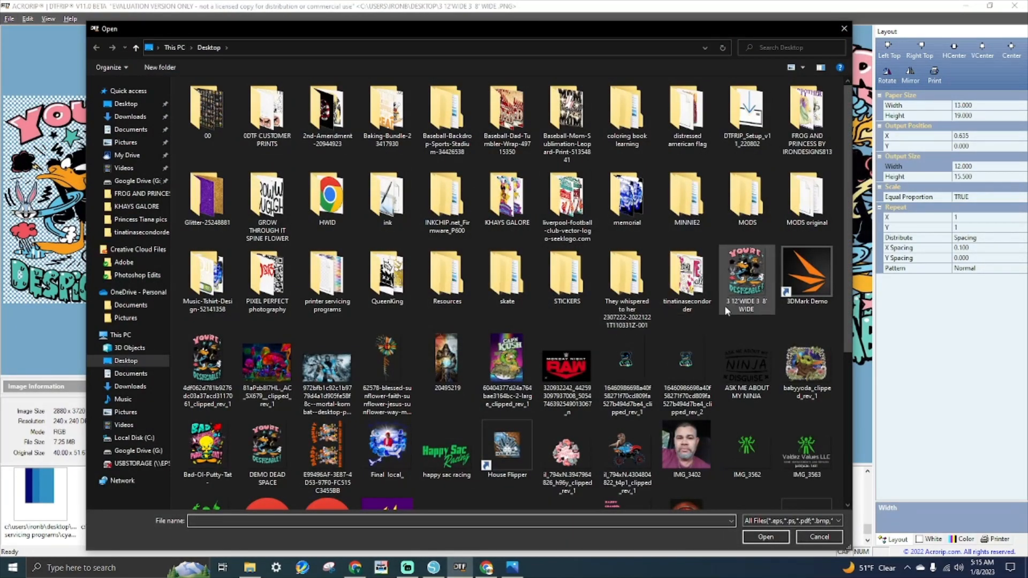
pyautogui.scroll(-3, 536, 268)
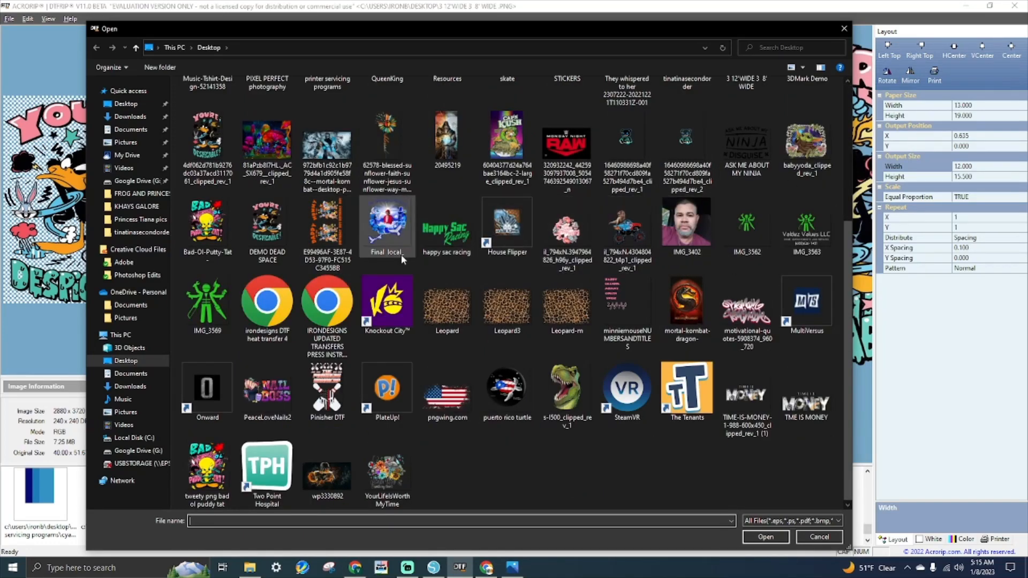
pyautogui.doubleClick(267, 230)
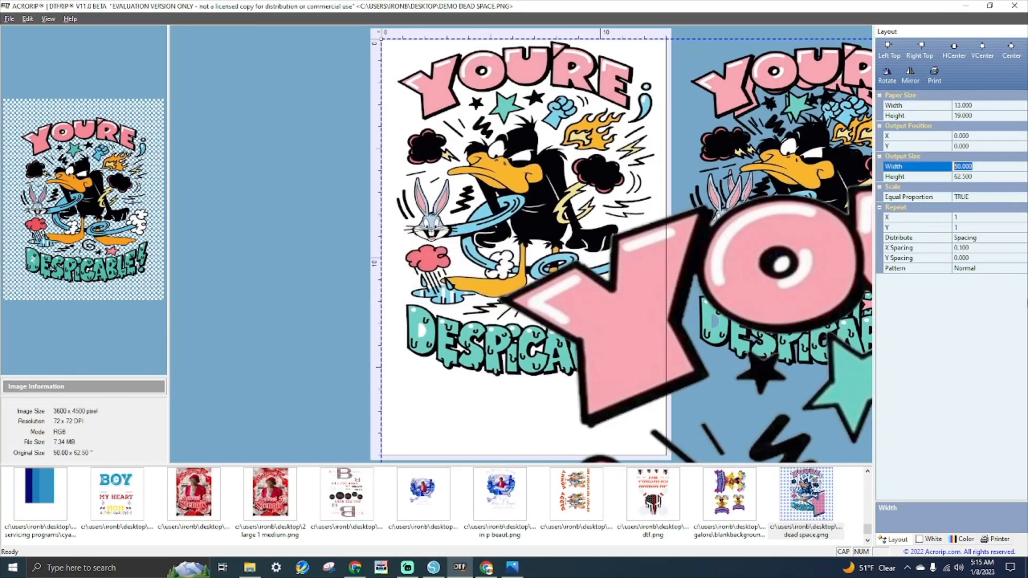
pyautogui.write('12')
pyautogui.press('Return')
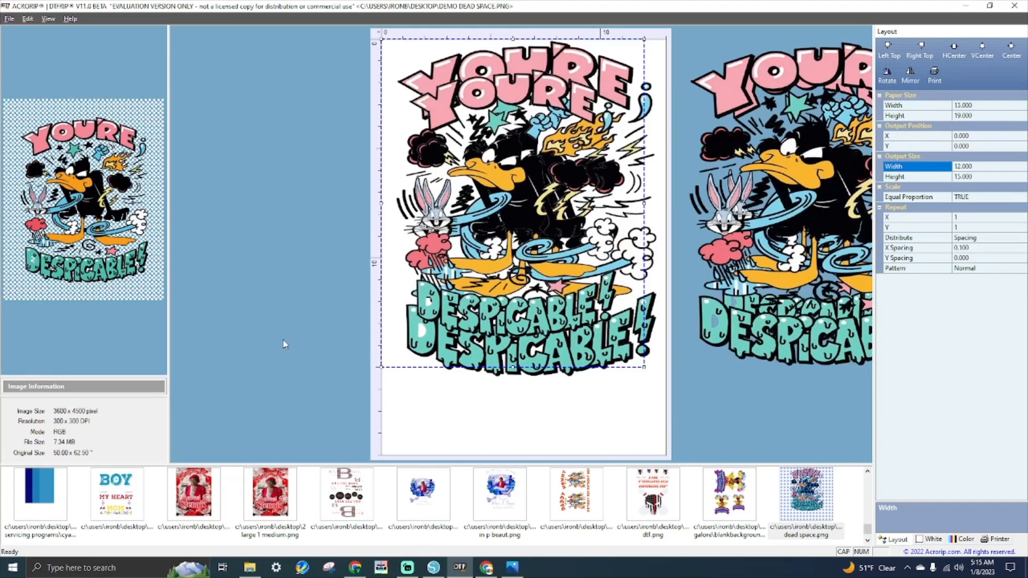
# - Move the older 12-inch design off the sheet to the right and position DEMO DEAD SPACE near the top
pyautogui.moveTo(494, 197); pyautogui.dragTo(493, 318)
pyautogui.click(511, 88)
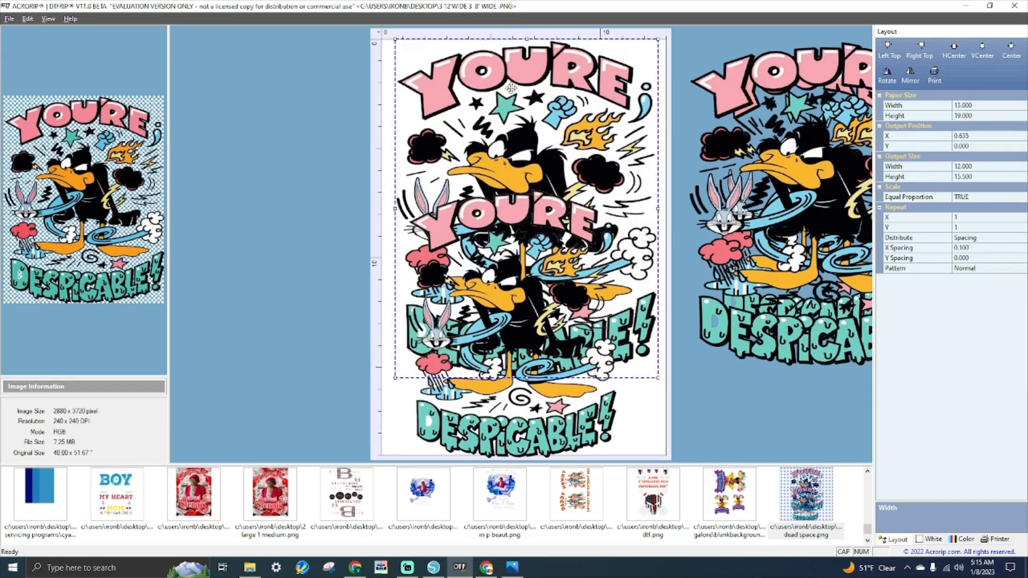
pyautogui.moveTo(511, 88); pyautogui.dragTo(854, 88)
pyautogui.moveTo(494, 215); pyautogui.dragTo(504, 115)
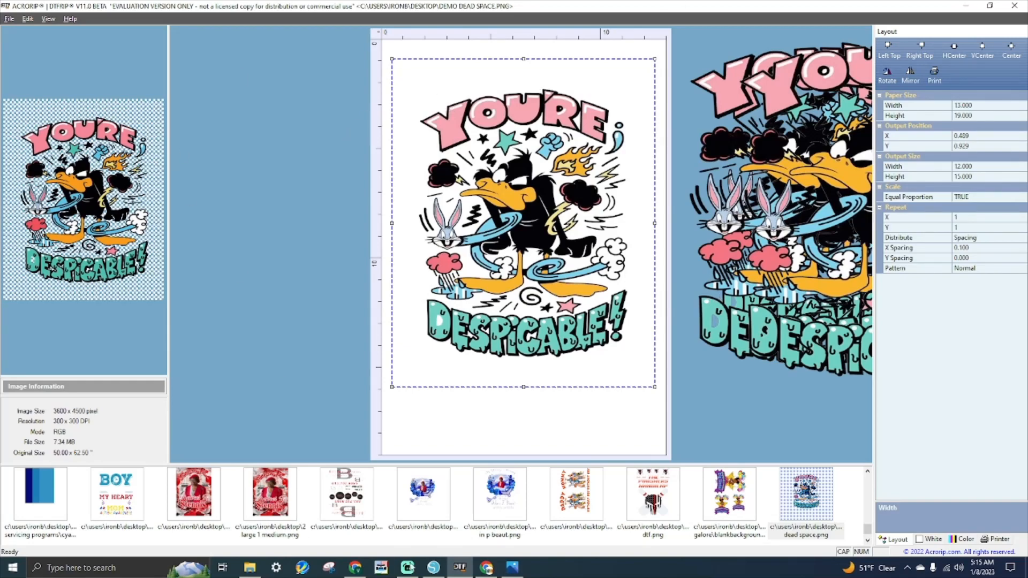
pyautogui.click(433, 567)
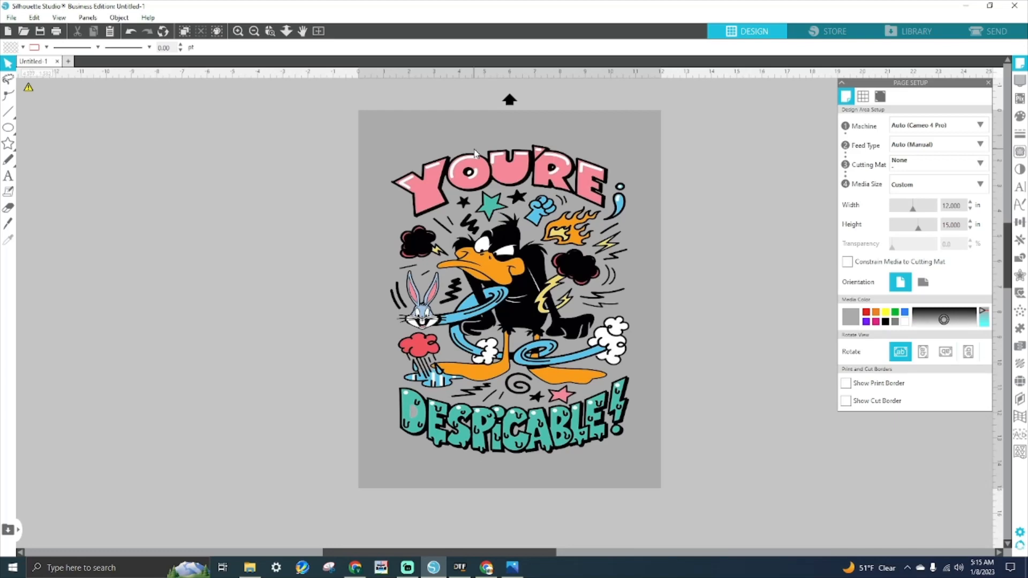
# - Scale the YOU'RE DESPICABLE design to 11.238 × 14.534 in and shift it lower on the page
pyautogui.click(503, 225)
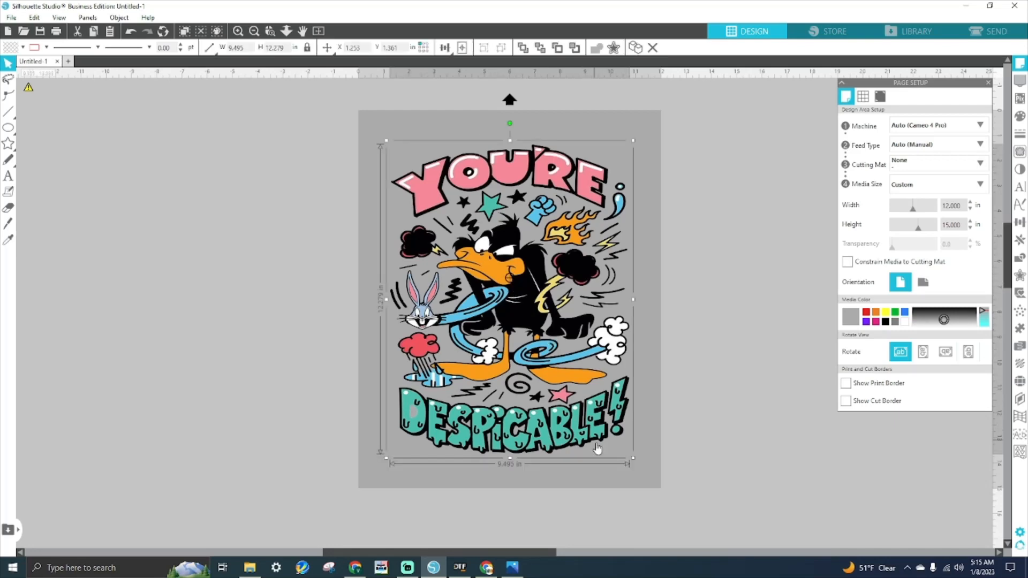
pyautogui.moveTo(636, 463); pyautogui.dragTo(699, 541)
pyautogui.moveTo(545, 316); pyautogui.dragTo(493, 203)
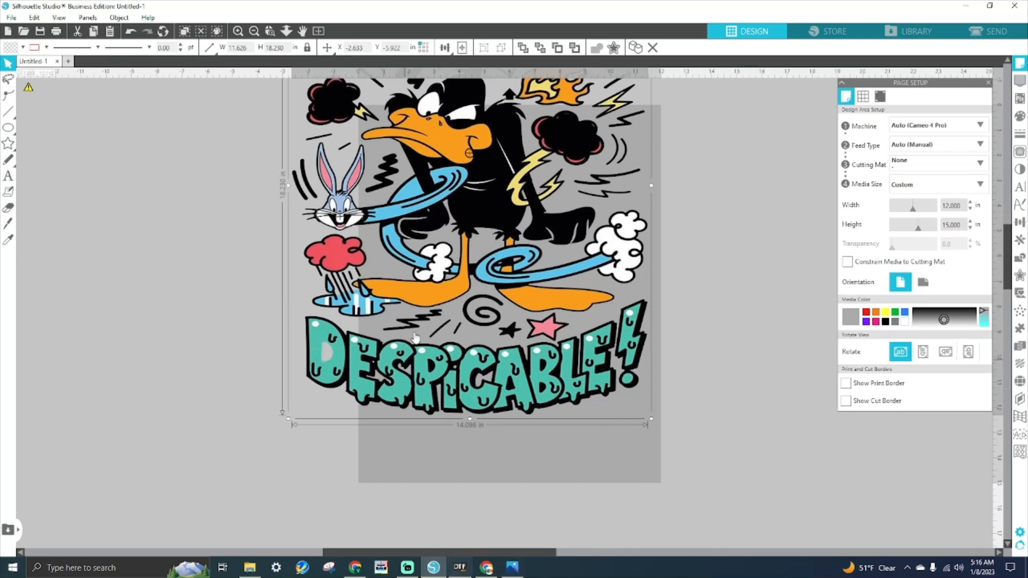
pyautogui.moveTo(473, 198); pyautogui.dragTo(513, 331)
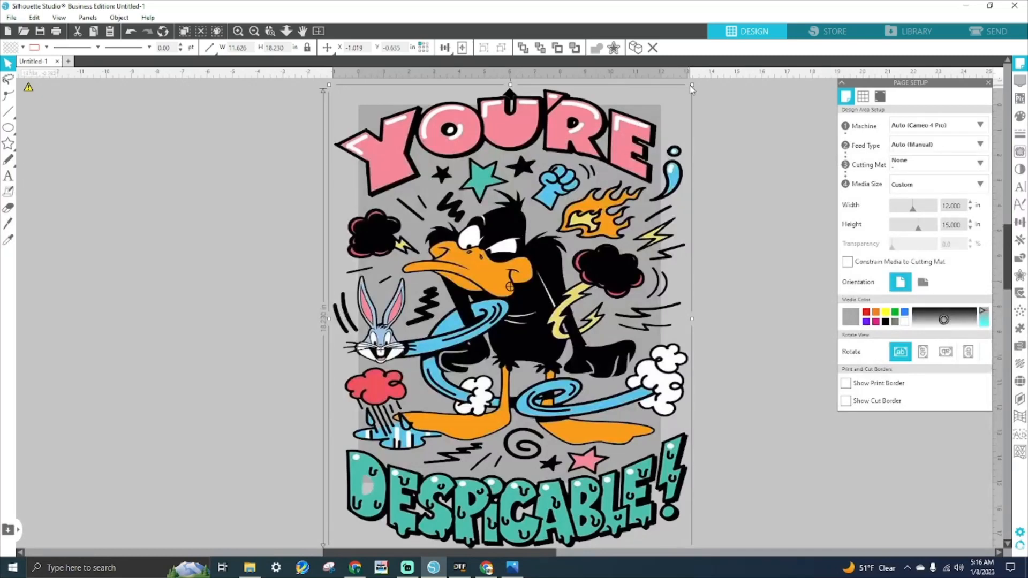
pyautogui.moveTo(693, 87); pyautogui.dragTo(620, 179)
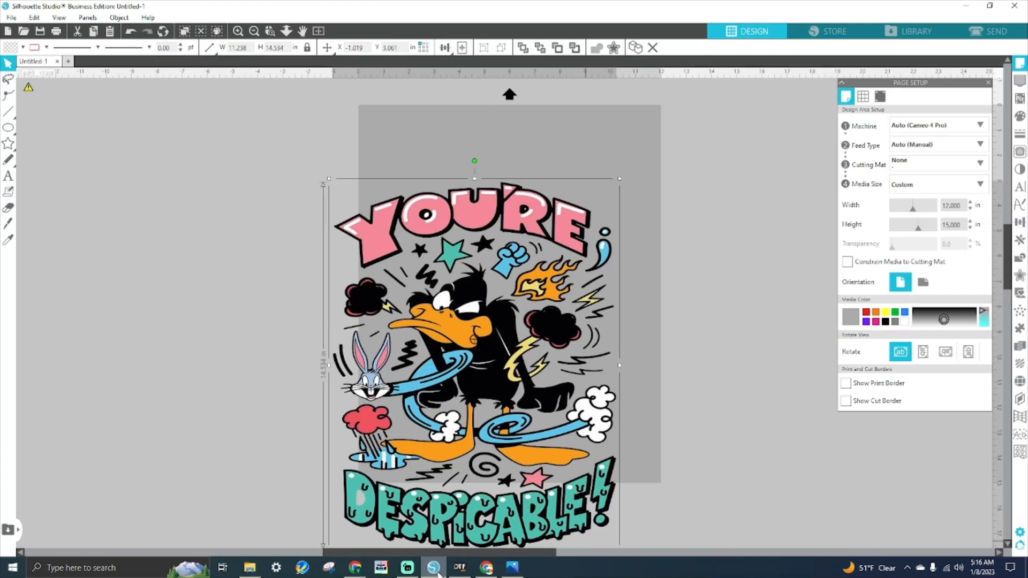
# - Nudge the Despicable design inside the 12 × 15 in page, then return to the AcroRIP sheet
pyautogui.click(434, 571)
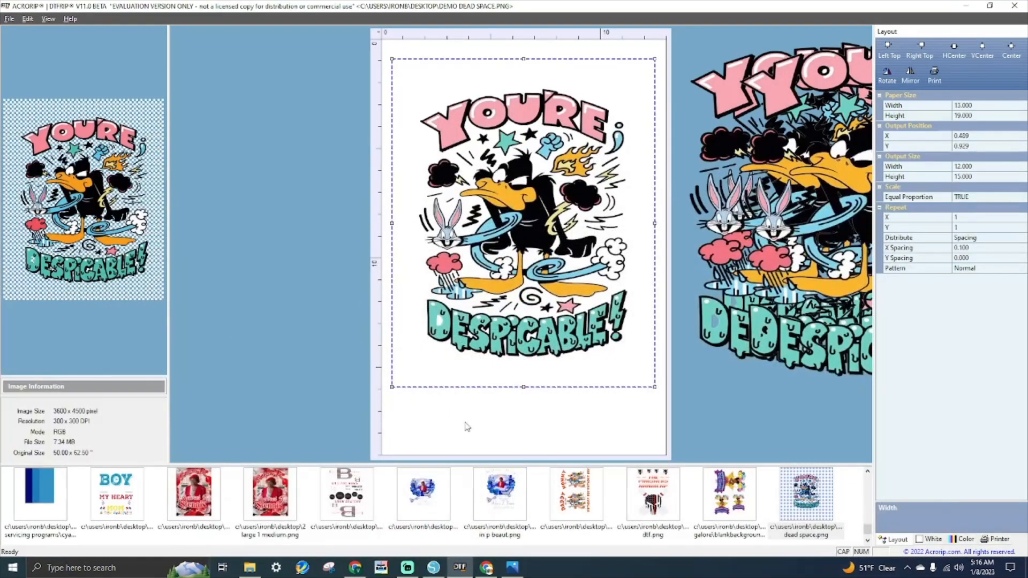
pyautogui.click(435, 571)
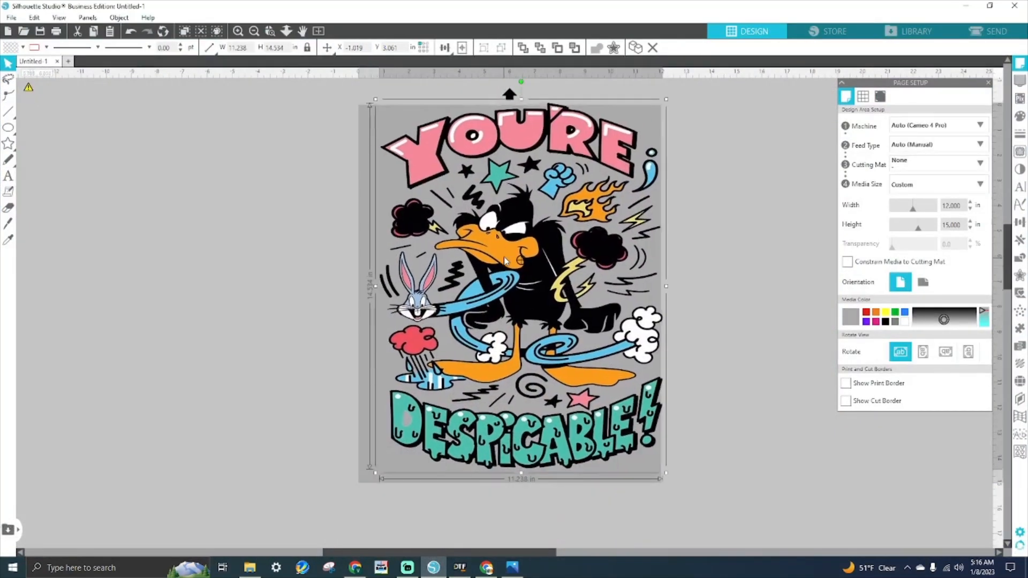
pyautogui.moveTo(492, 263); pyautogui.dragTo(492, 266)
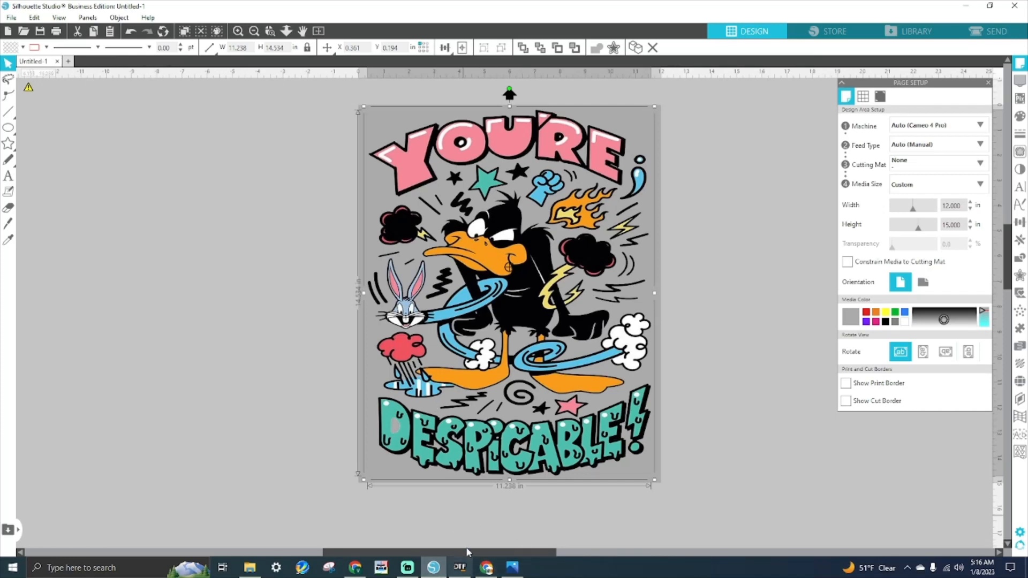
pyautogui.click(462, 567)
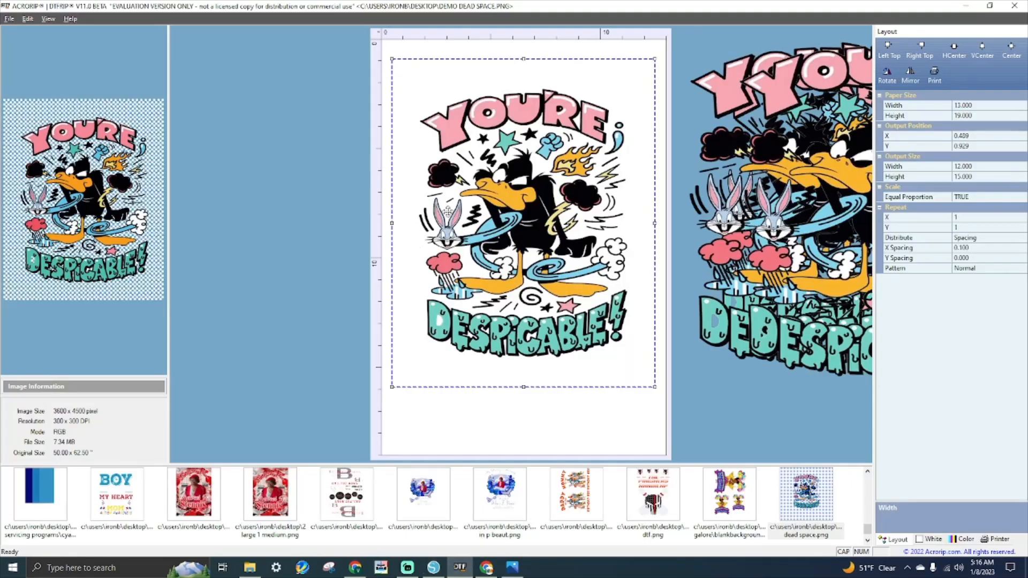
# - Add rainbow-beyou from the customer's subfolder in 0DTF CUSTOMER PRINTS to the AcroRIP sheet
pyautogui.click(9, 18)
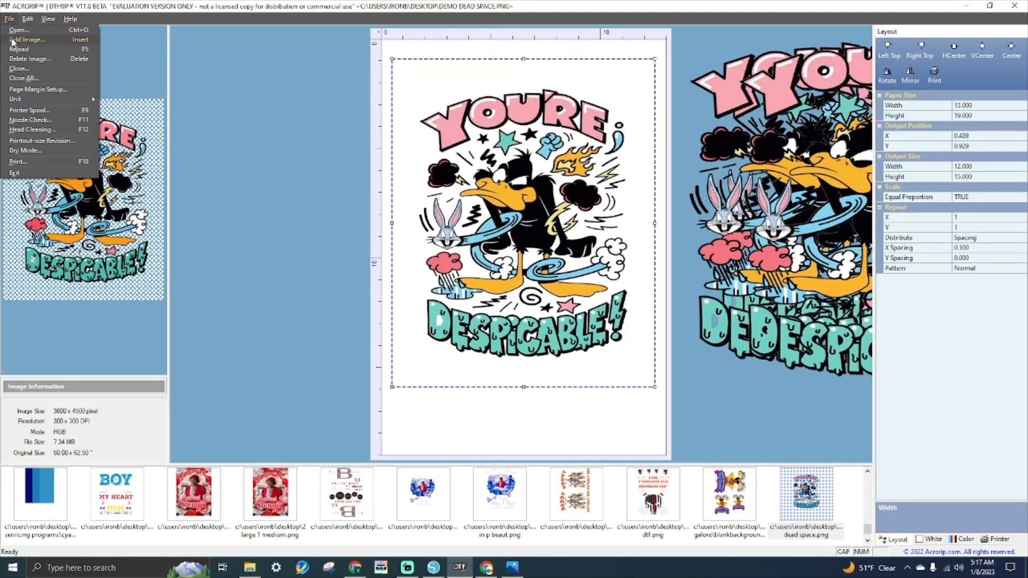
pyautogui.click(15, 39)
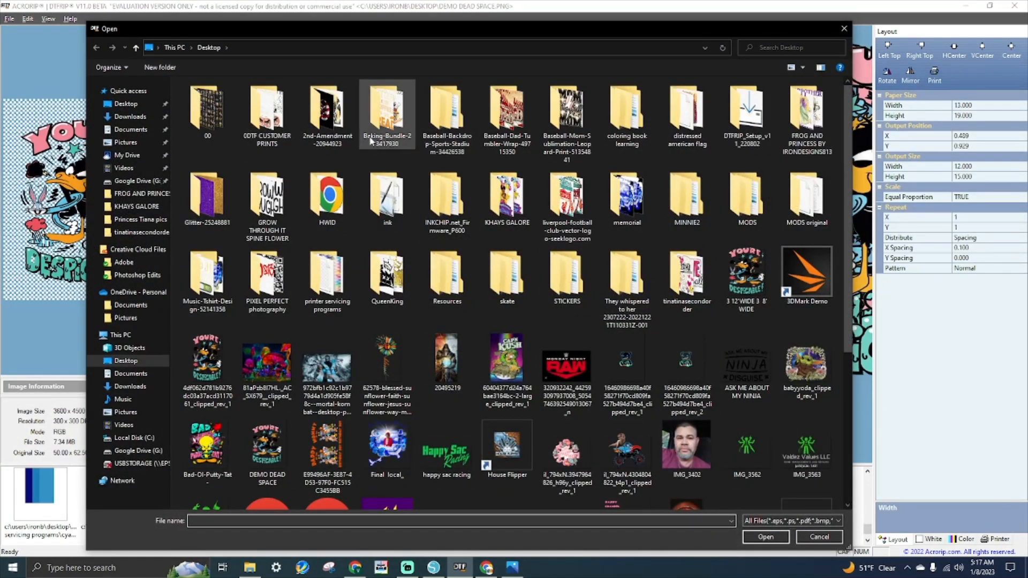
pyautogui.doubleClick(268, 115)
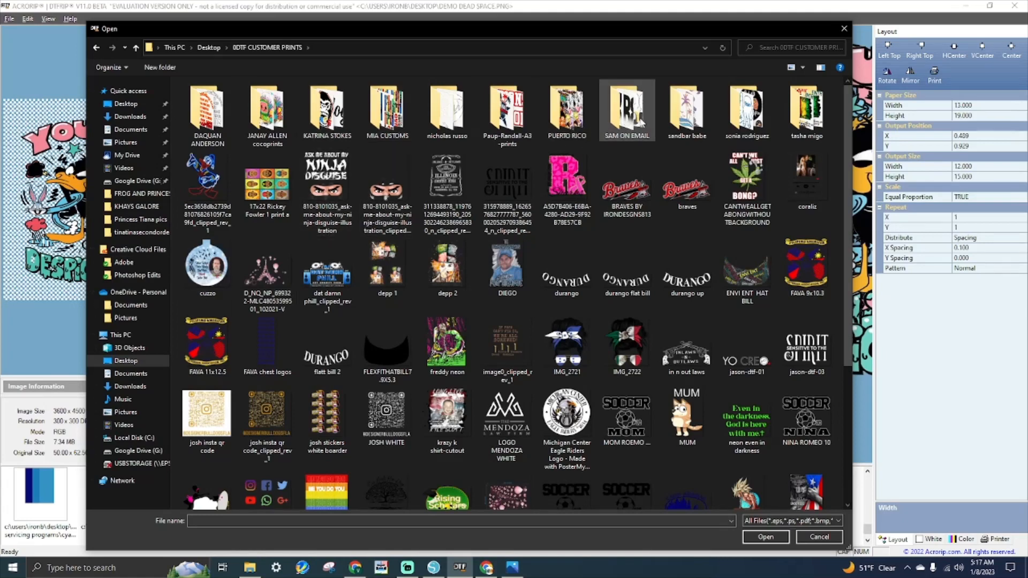
pyautogui.doubleClick(640, 123)
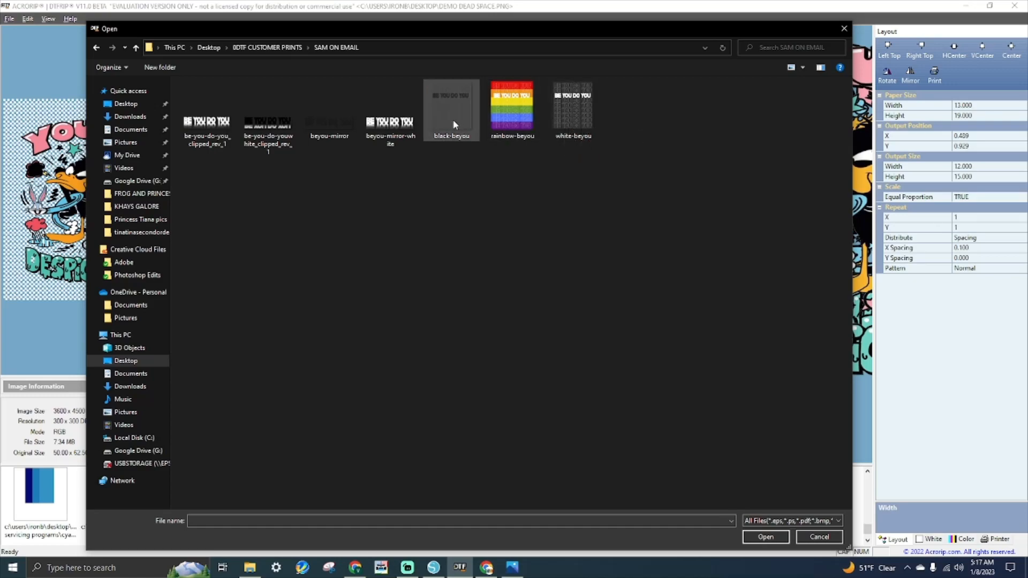
pyautogui.doubleClick(517, 110)
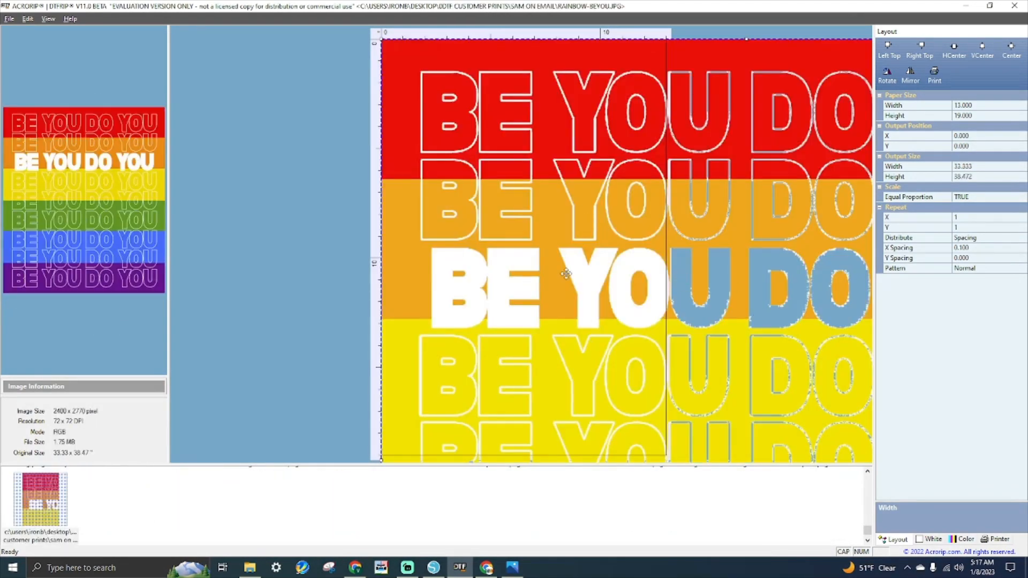
# - Set the rainbow BE YOU DO YOU image's output width to 10 inches
pyautogui.moveTo(559, 180); pyautogui.dragTo(537, 441)
pyautogui.moveTo(541, 340); pyautogui.dragTo(546, 83)
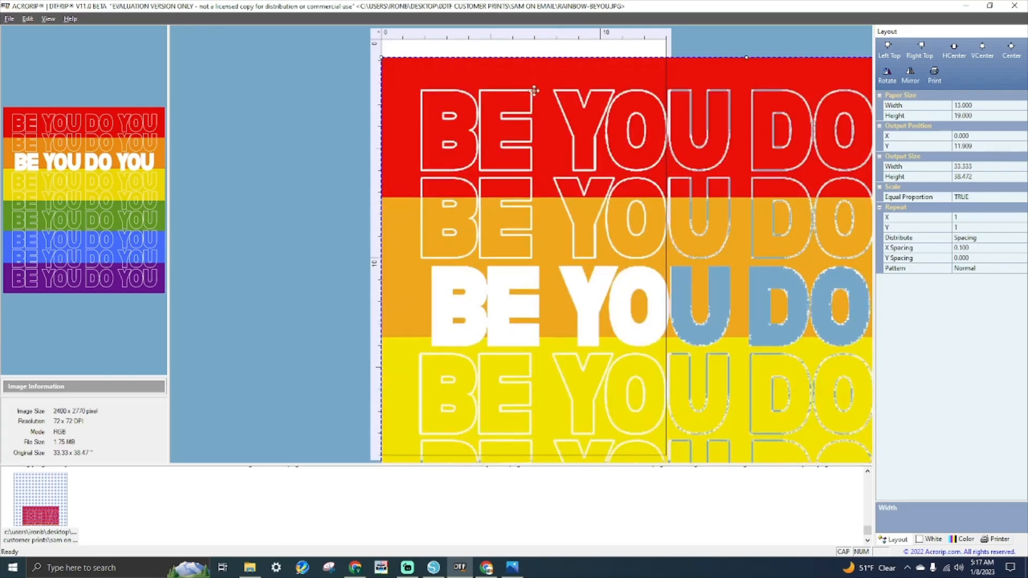
pyautogui.click(998, 167)
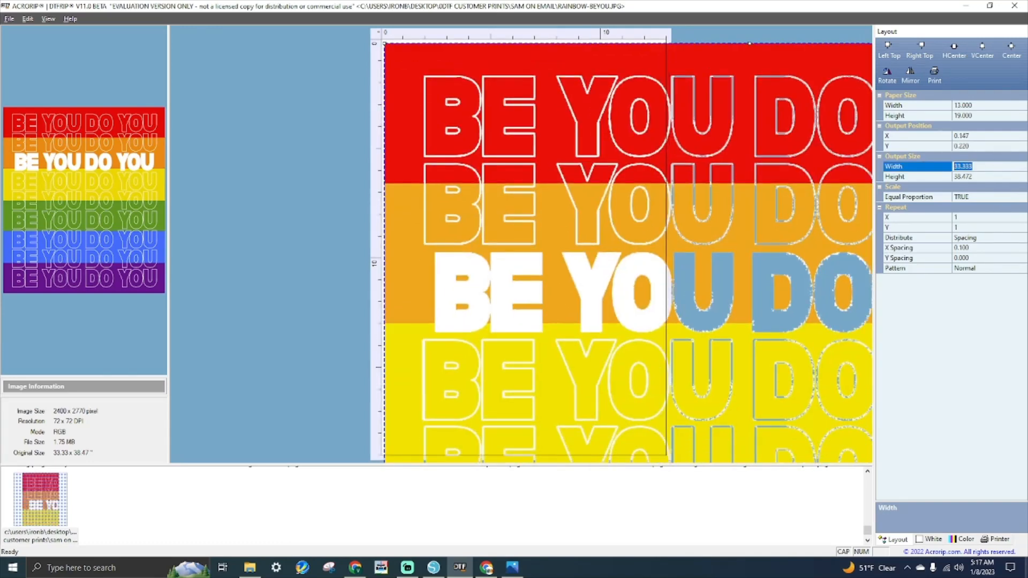
pyautogui.write('10')
pyautogui.press('Return')
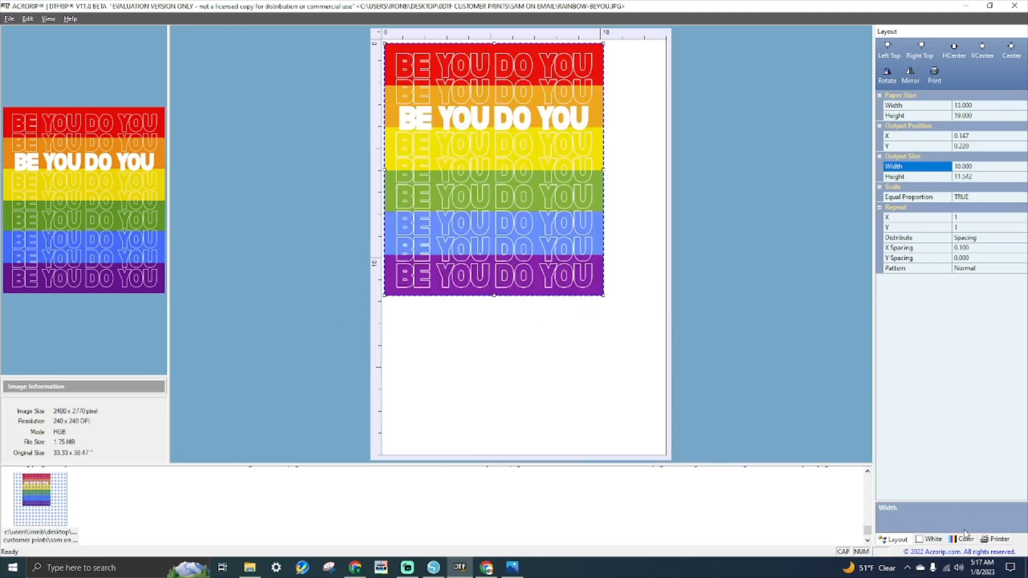
# - Preview the white ink and position the rainbow image near the sheet's top-left
pyautogui.click(930, 540)
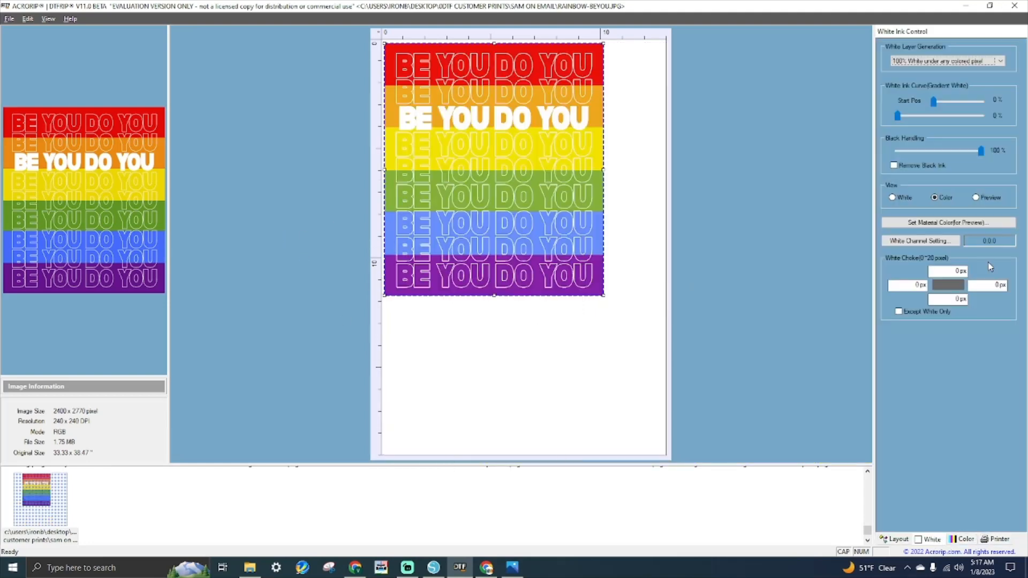
pyautogui.click(977, 198)
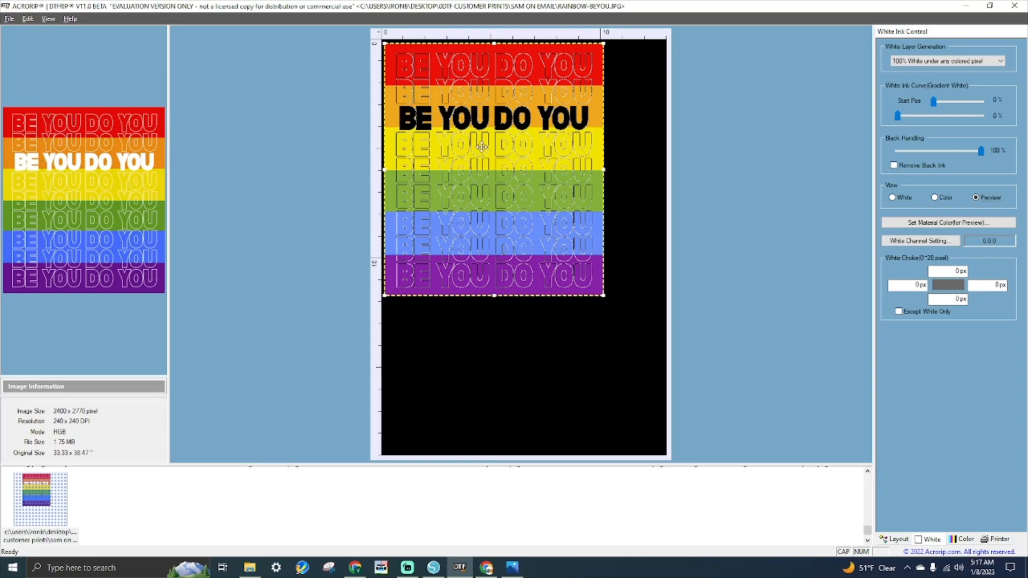
pyautogui.moveTo(531, 223); pyautogui.dragTo(545, 242)
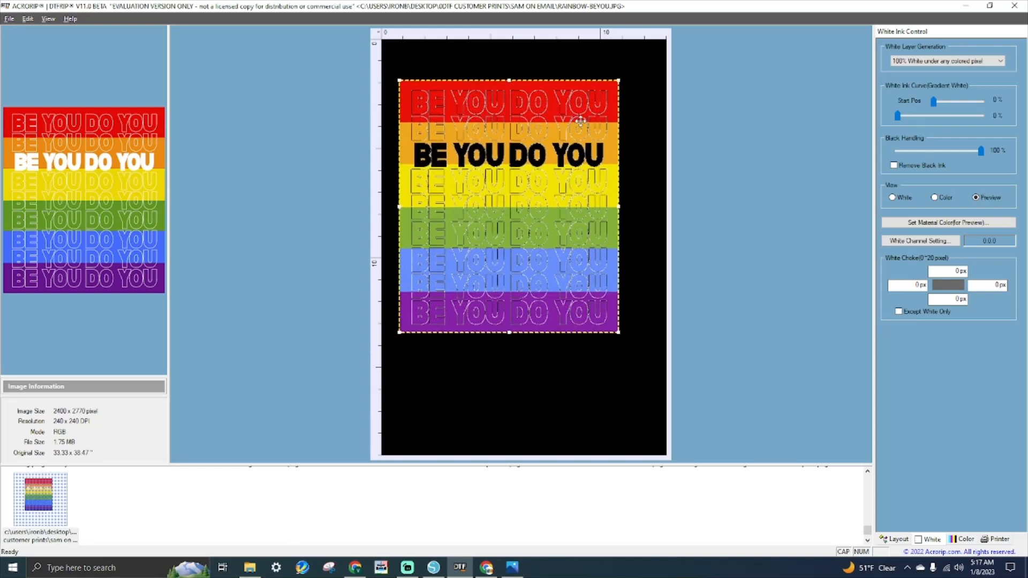
pyautogui.moveTo(549, 213); pyautogui.dragTo(543, 182)
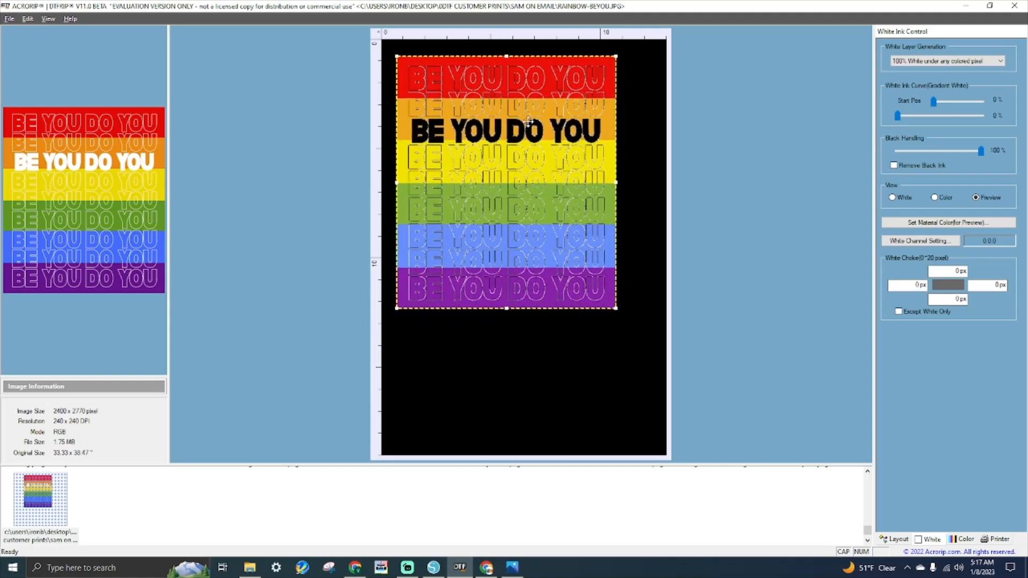
pyautogui.moveTo(524, 126); pyautogui.dragTo(514, 123)
pyautogui.click(10, 19)
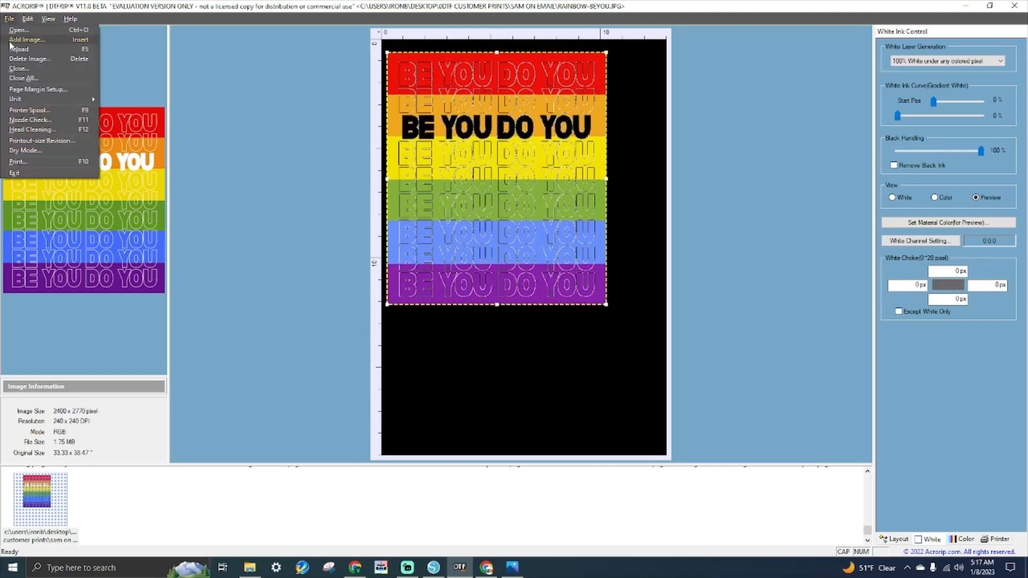
# - Add the white-beyou image to the sheet and move it down
pyautogui.click(13, 44)
pyautogui.doubleClick(565, 121)
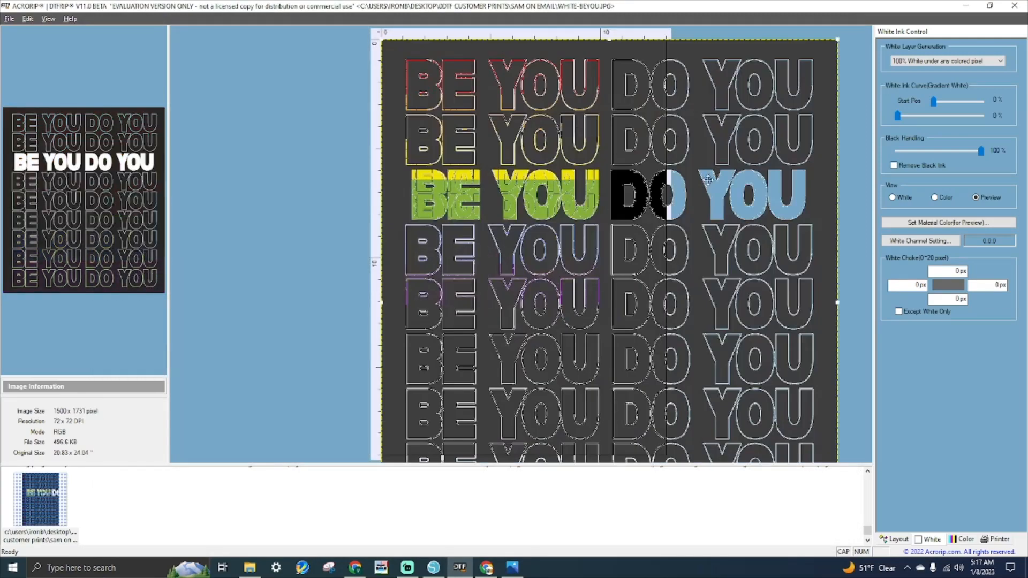
pyautogui.moveTo(708, 180)
pyautogui.mouseDown()
pyautogui.moveTo(674, 362)
pyautogui.moveTo(719, 385)
pyautogui.moveTo(721, 177)
pyautogui.mouseUp()
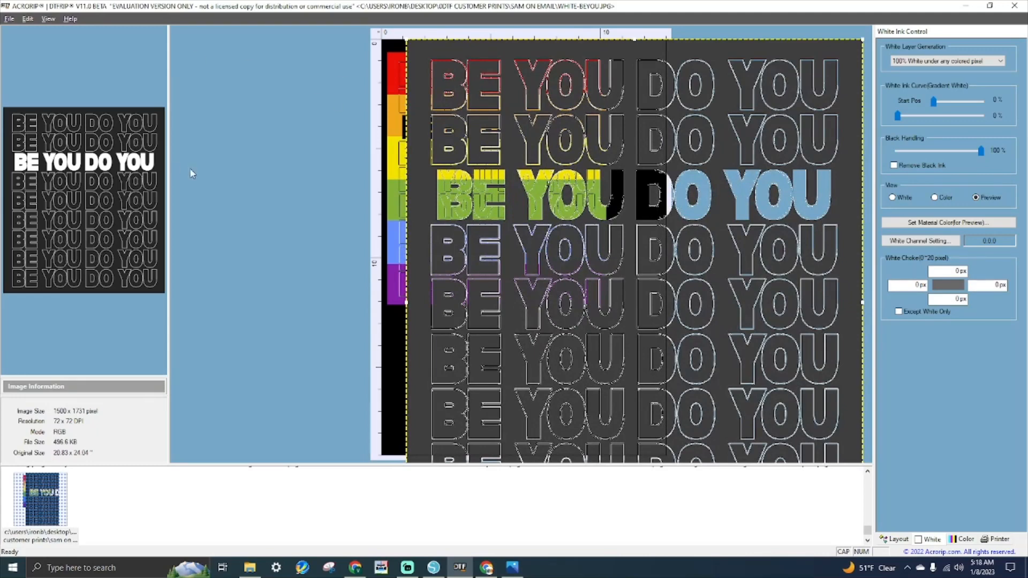
# - Restore AcroRIP to full screen and bring up File Explorer on 0DTF CUSTOMER PRINTS
pyautogui.doubleClick(606, 9)
pyautogui.click(827, 8)
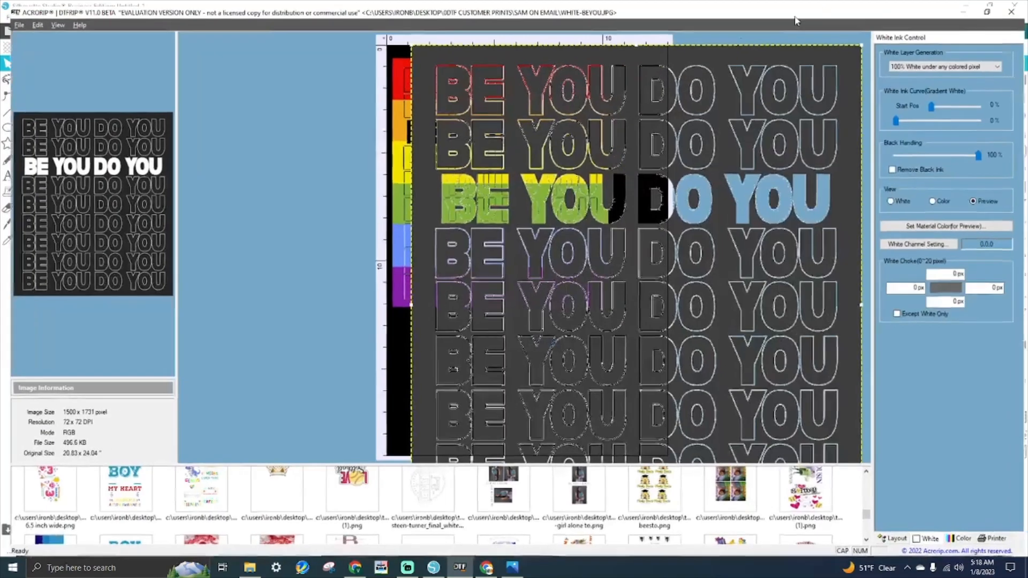
pyautogui.click(249, 568)
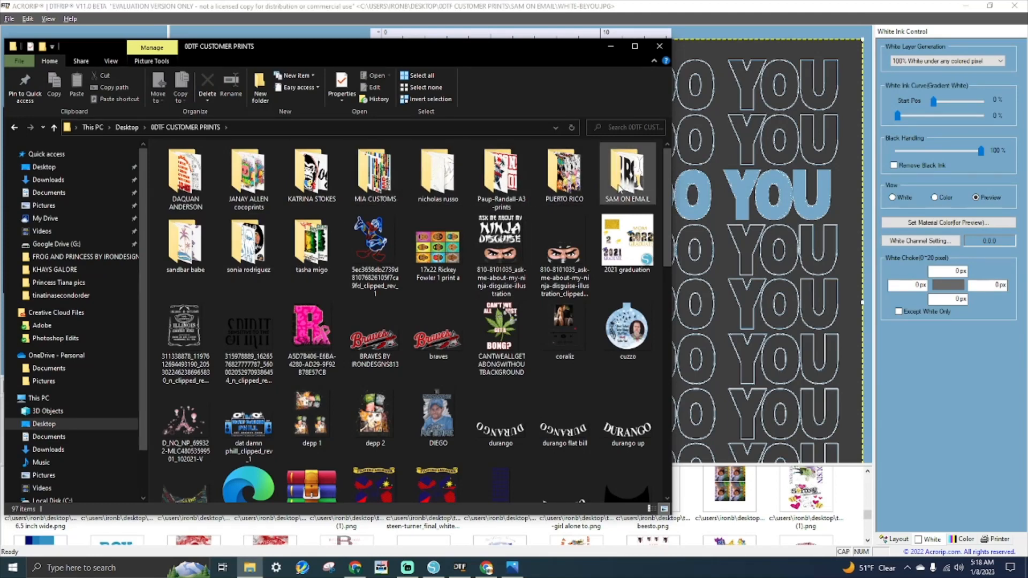
# - In SAM ON EMAIL, confirm via Properties that rainbow-beyou is a JPG, then return to Silhouette Studio
pyautogui.doubleClick(621, 183)
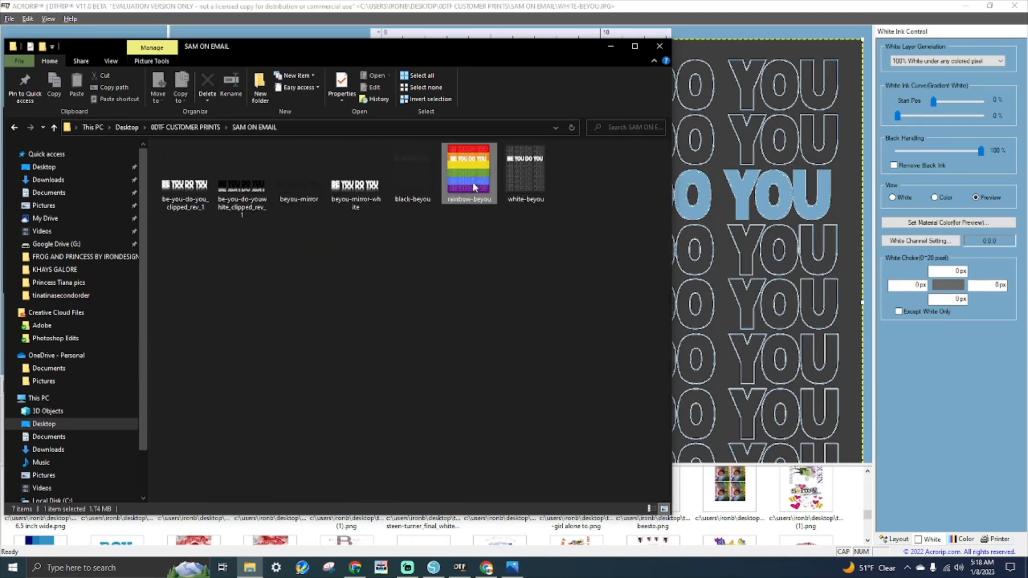
pyautogui.rightClick(473, 182)
pyautogui.click(503, 540)
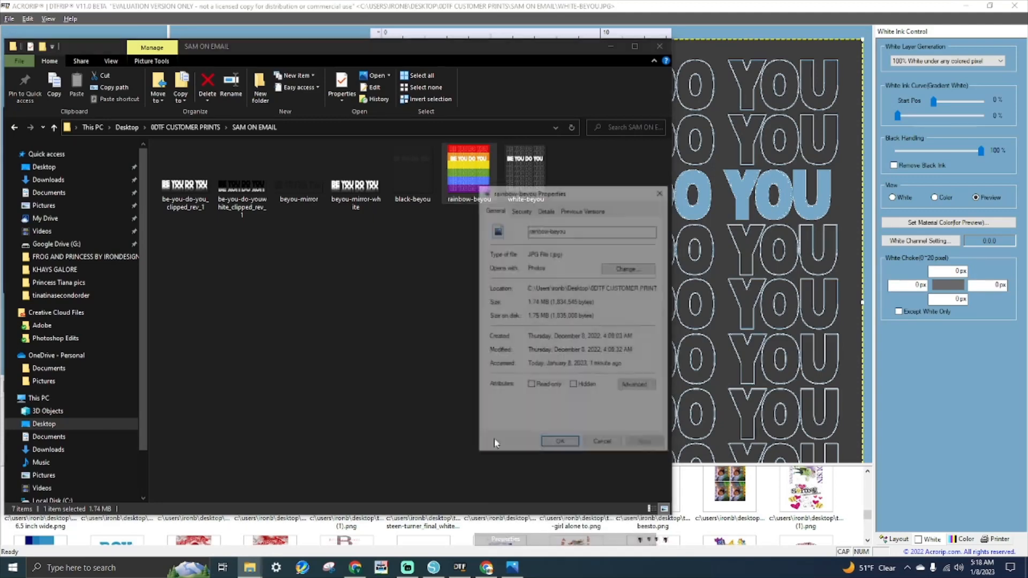
pyautogui.moveTo(571, 257); pyautogui.dragTo(513, 247)
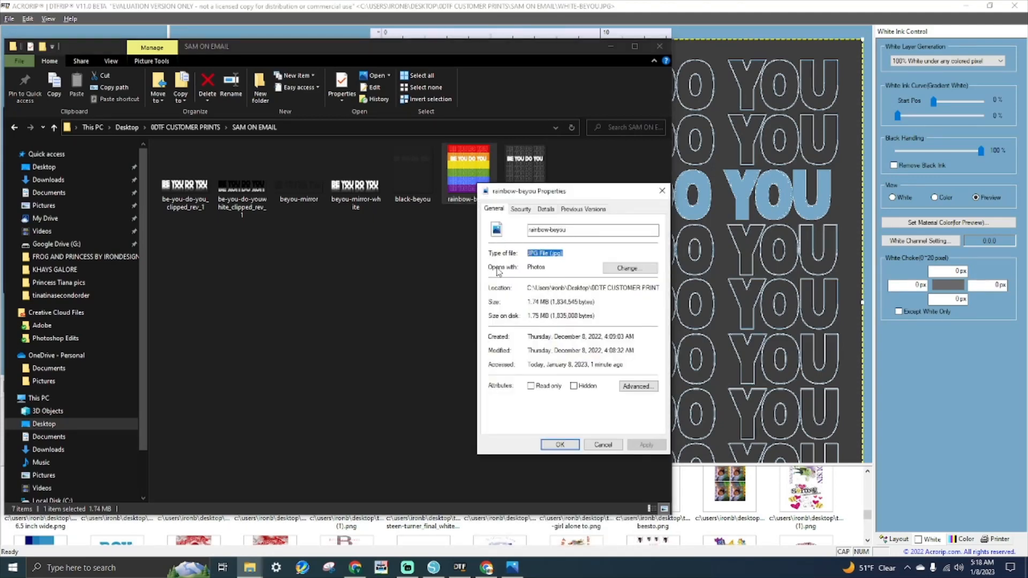
pyautogui.click(662, 192)
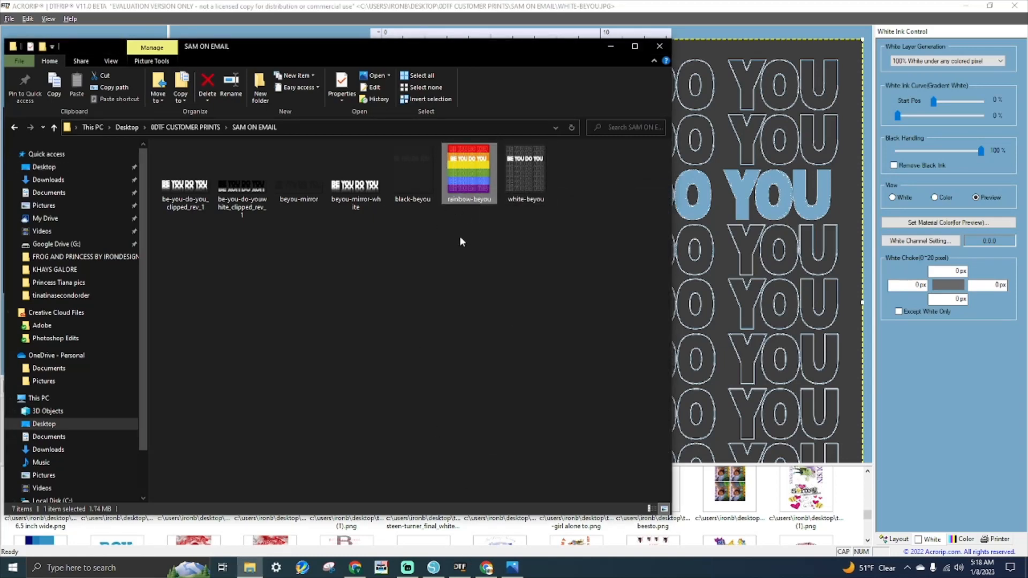
pyautogui.click(435, 570)
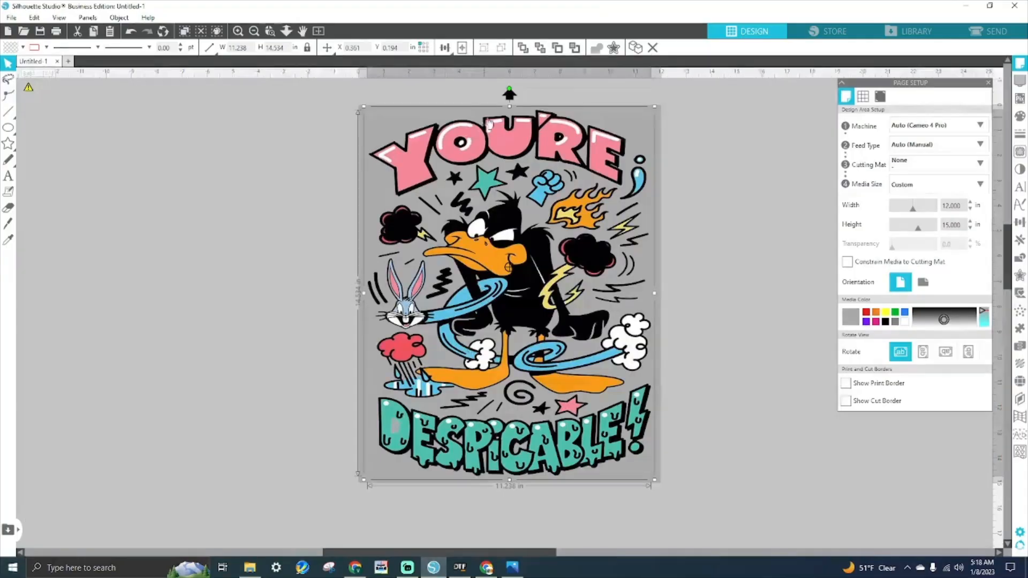
# - Delete the Daffy Duck design and merge rainbow-beyou from 0DTF CUSTOMER PRINTS > SAM ON EMAIL
pyautogui.moveTo(514, 165); pyautogui.dragTo(172, 204)
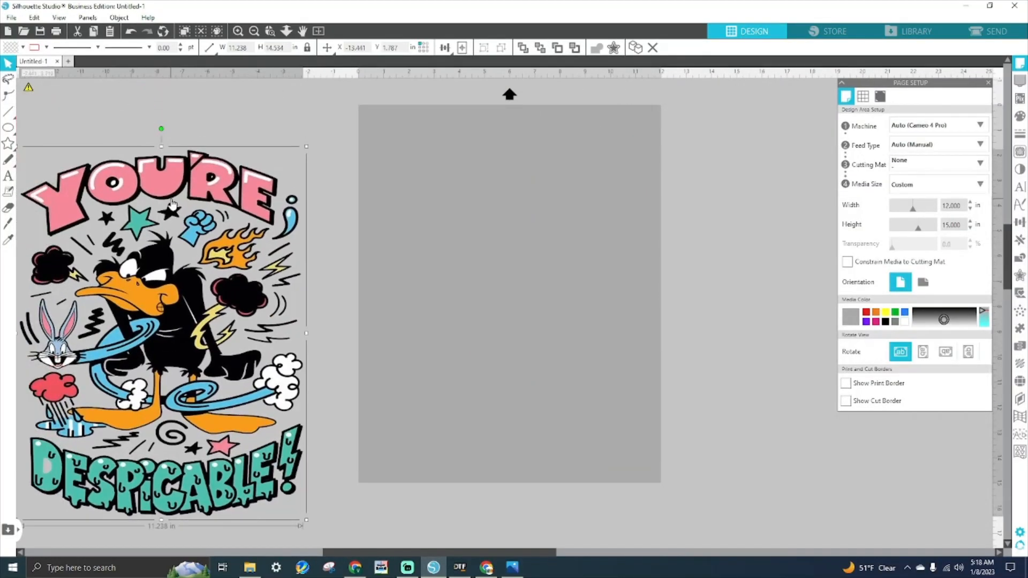
pyautogui.press('Delete')
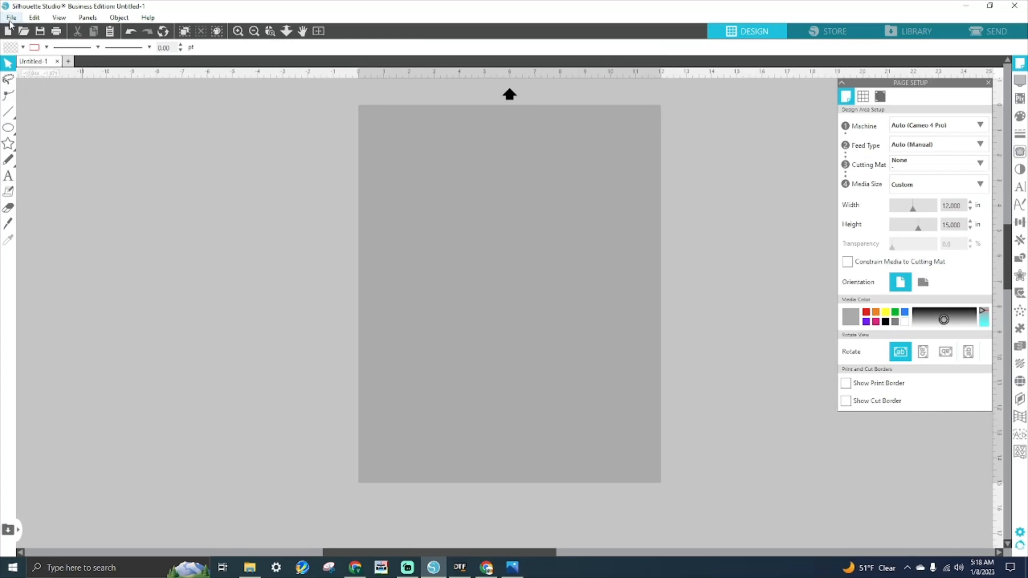
pyautogui.click(10, 17)
pyautogui.click(24, 78)
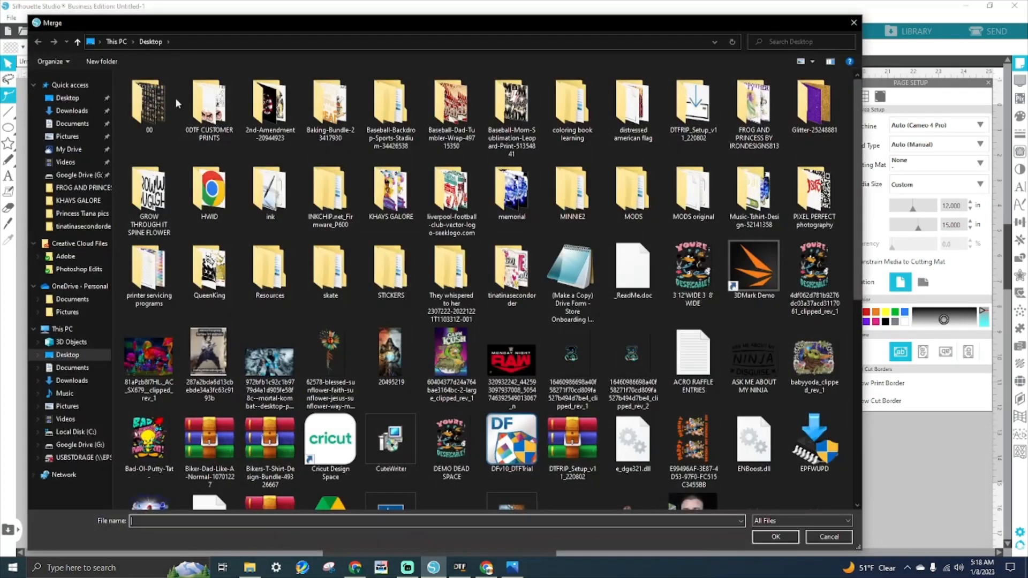
pyautogui.doubleClick(218, 101)
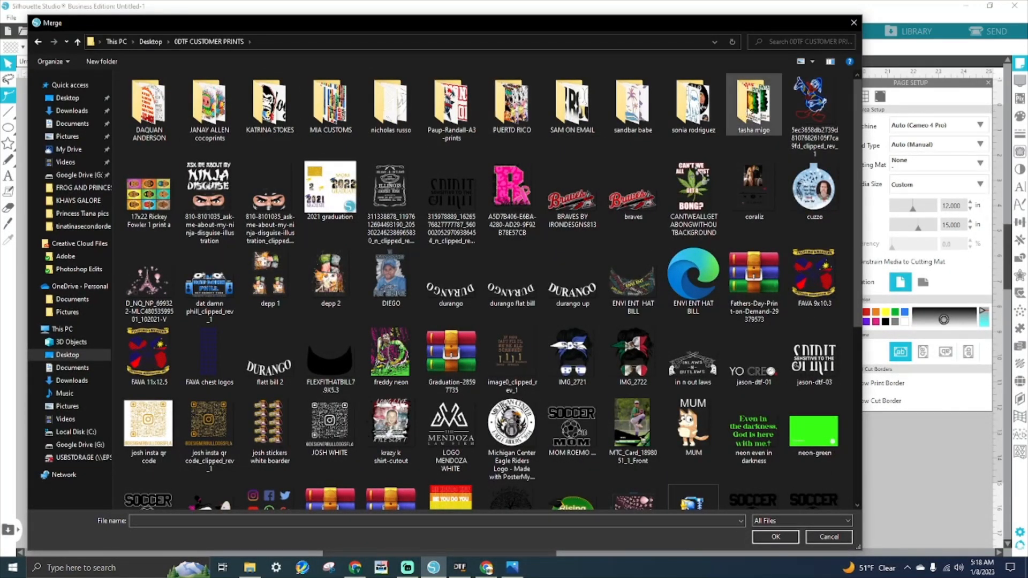
pyautogui.doubleClick(588, 119)
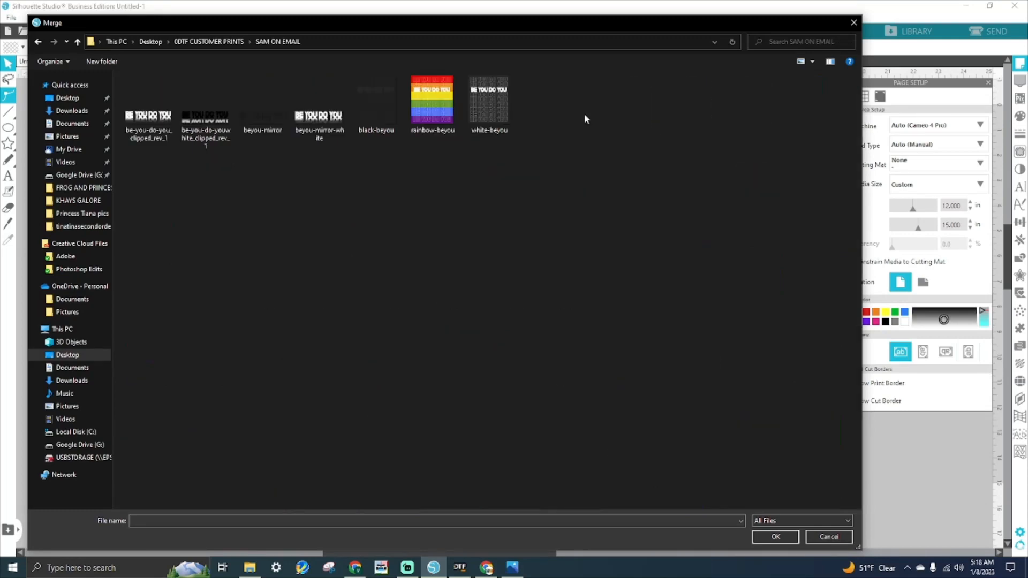
pyautogui.doubleClick(443, 112)
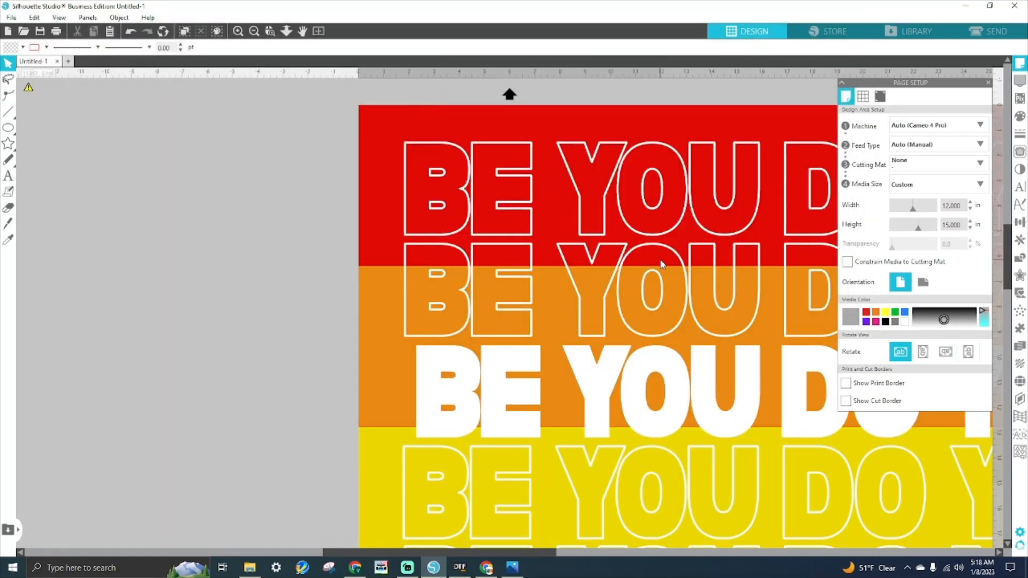
# - Resize the rainbow design to 11.626 in wide and centre it on the page
pyautogui.moveTo(650, 252); pyautogui.dragTo(470, 237)
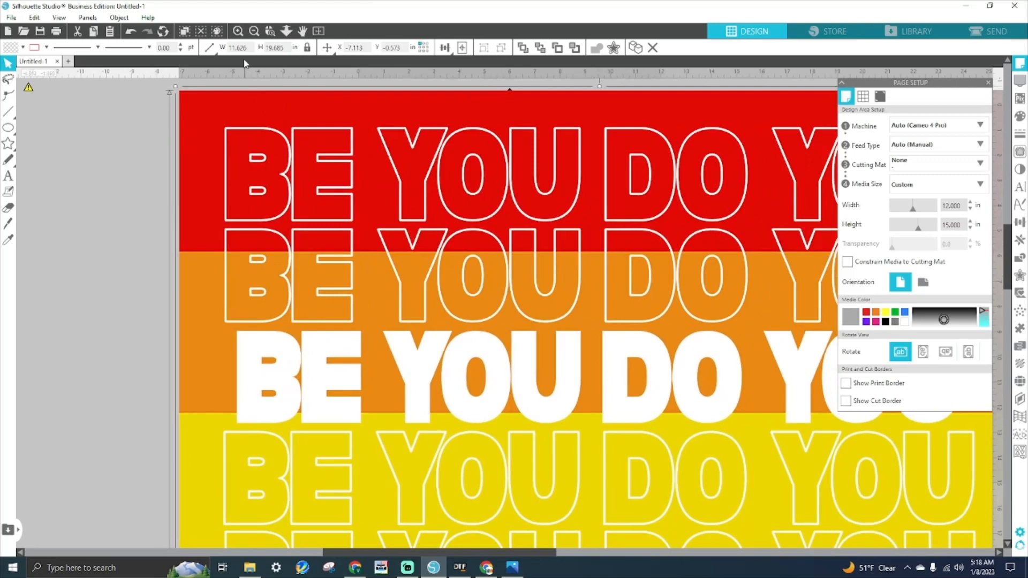
pyautogui.click(267, 33)
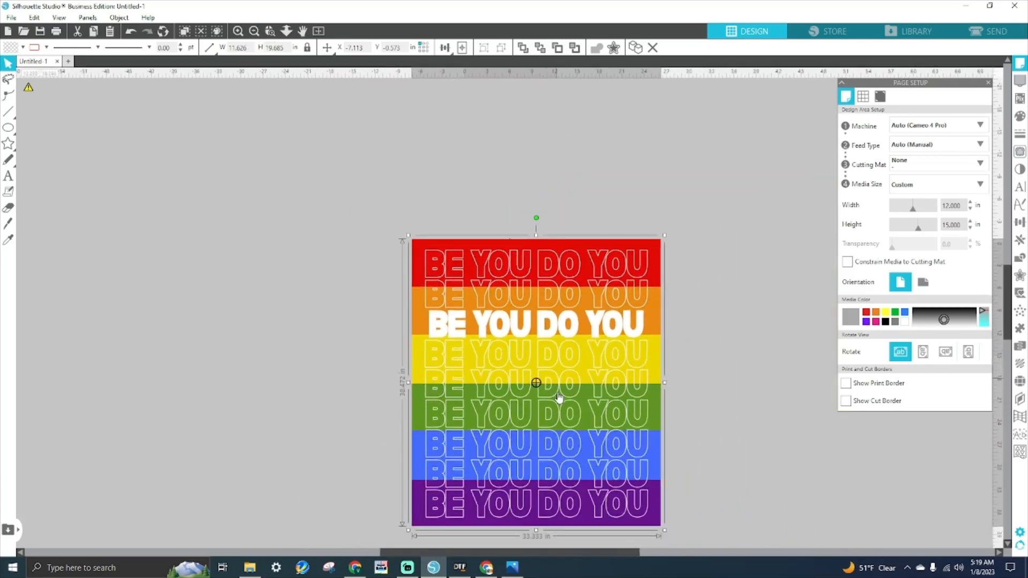
pyautogui.moveTo(575, 422); pyautogui.dragTo(492, 328)
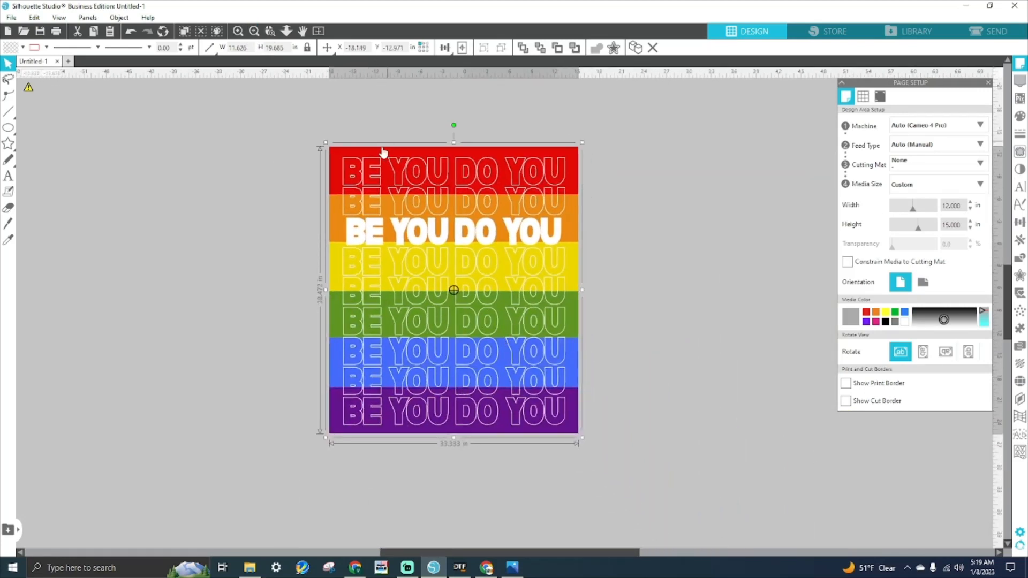
pyautogui.moveTo(398, 223); pyautogui.dragTo(411, 284)
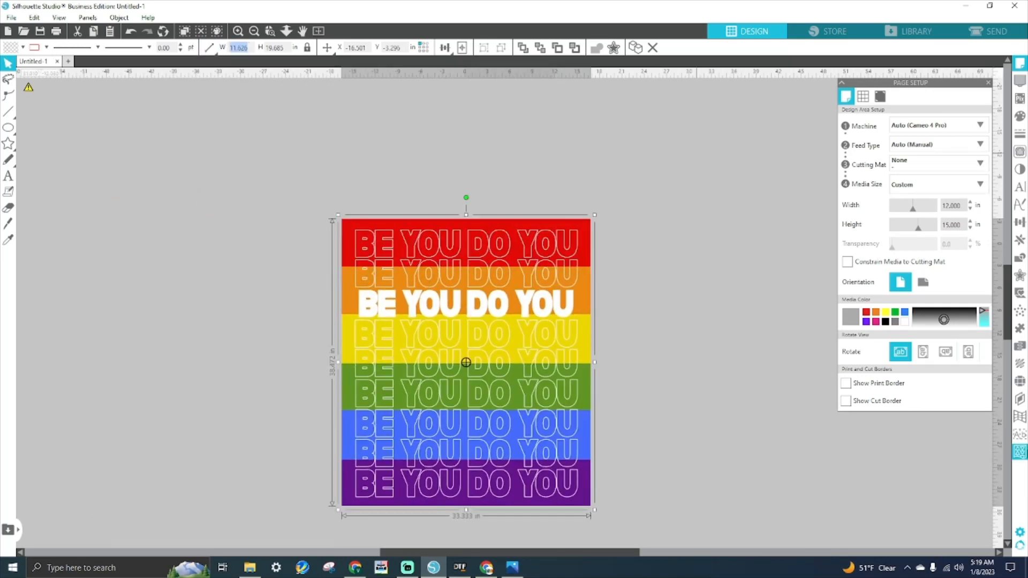
pyautogui.press('Return')
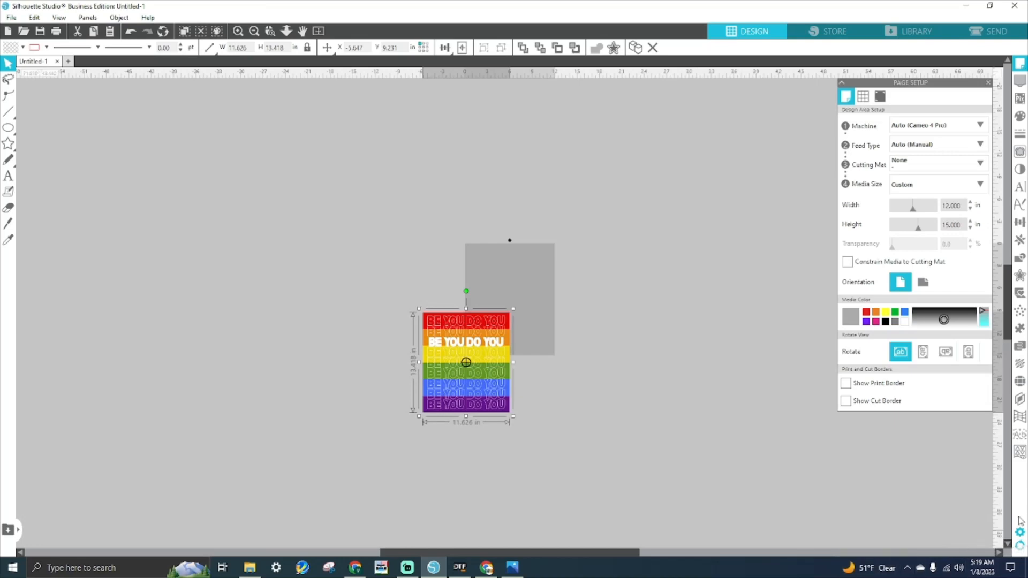
pyautogui.click(462, 47)
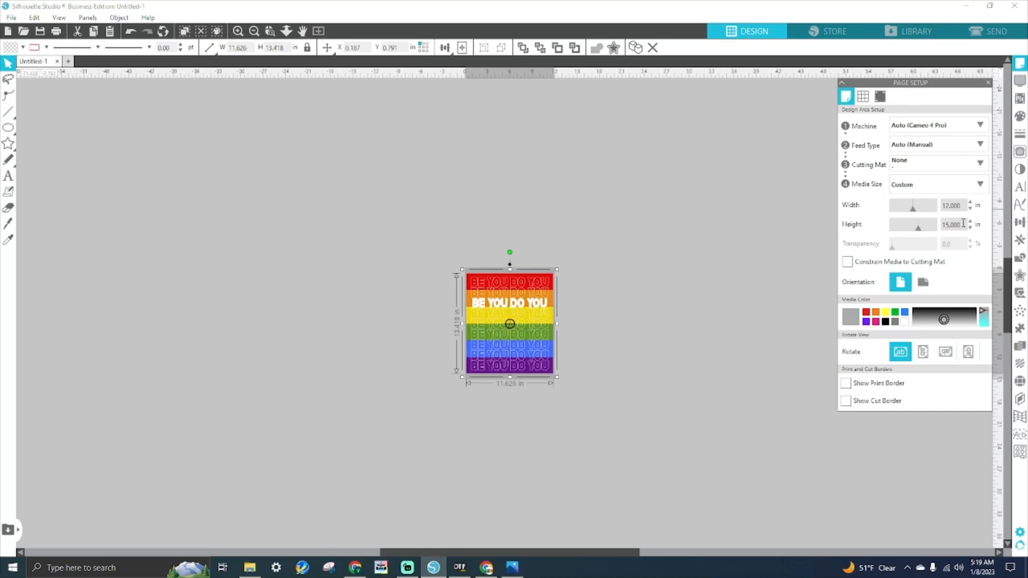
# - Set the page height to 13.8 in, re-centre the design, and deselect it
pyautogui.doubleClick(952, 224)
pyautogui.write('13.8')
pyautogui.press('Return')
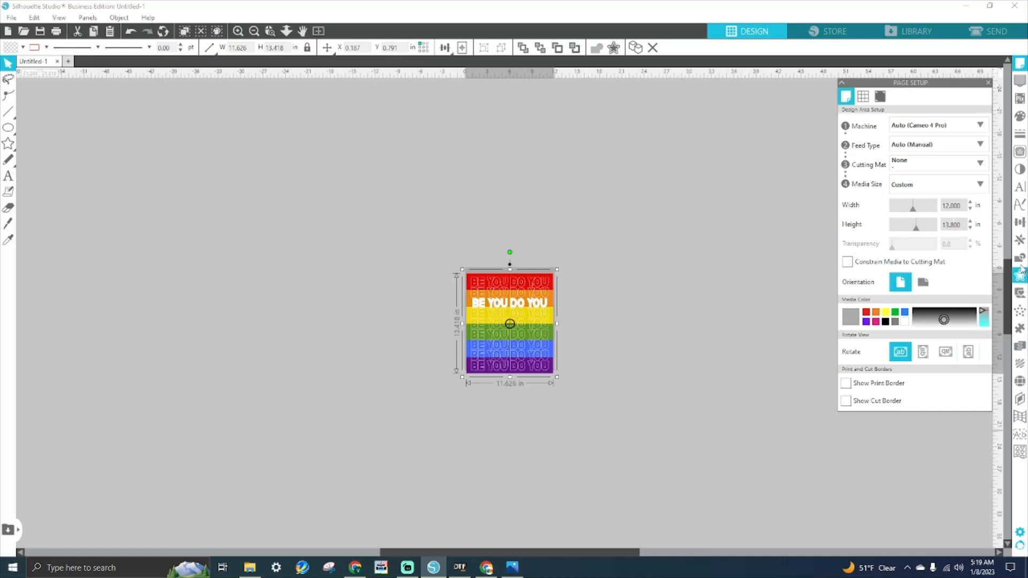
pyautogui.click(463, 49)
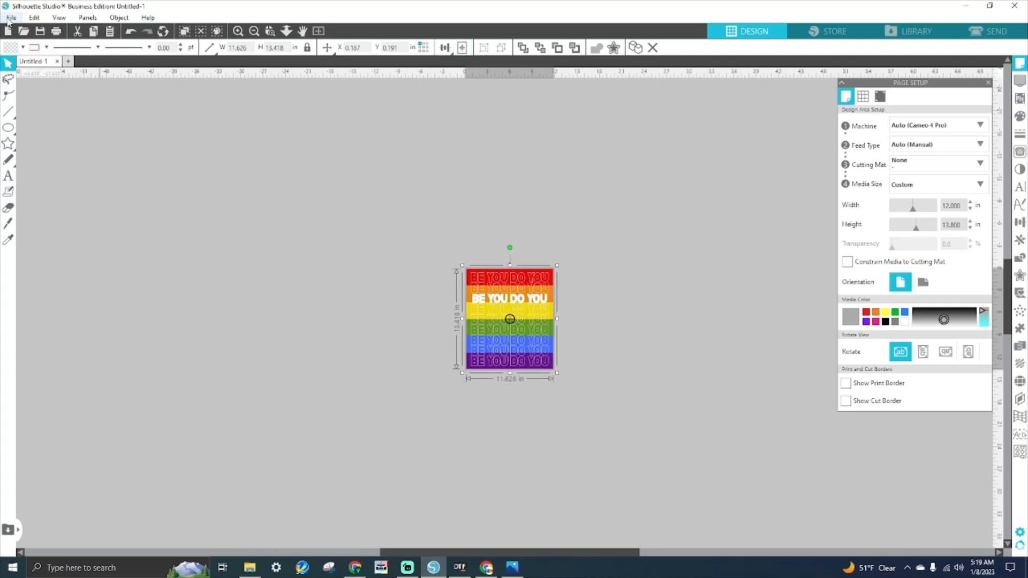
pyautogui.click(481, 188)
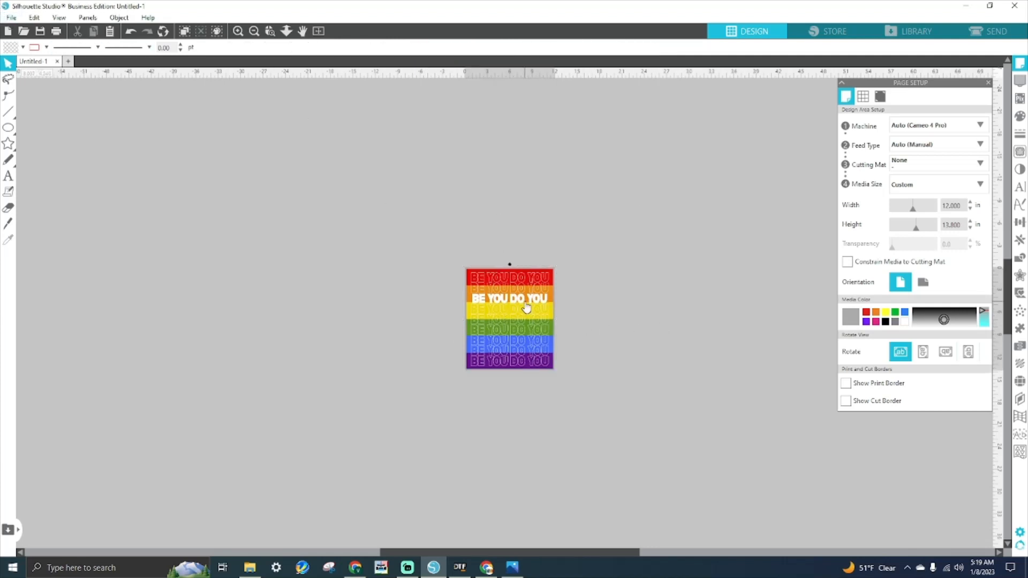
# - Save the design to hard drive as a PNG named REMADE JPG TO PNG
pyautogui.click(6, 18)
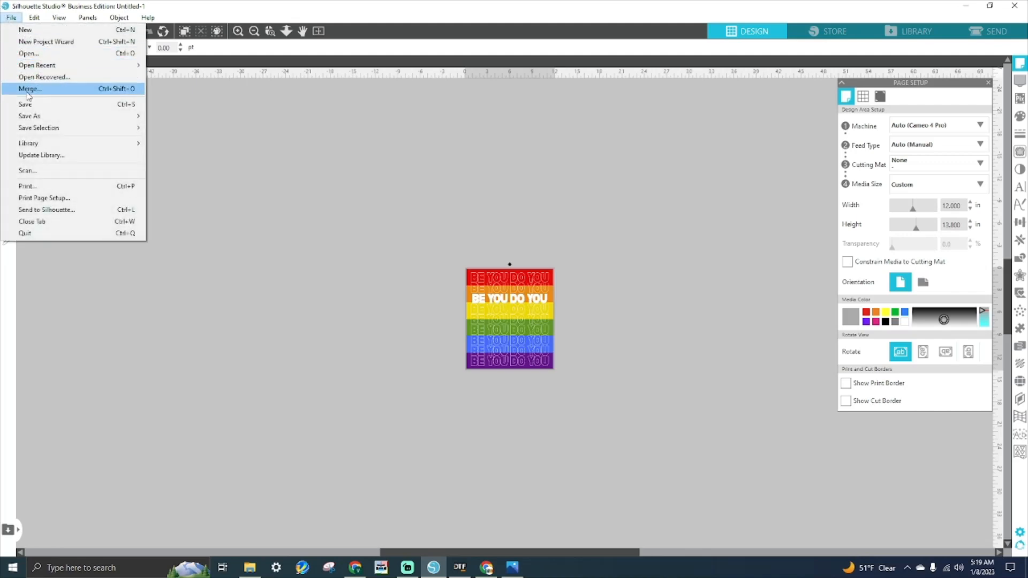
pyautogui.moveTo(31, 119)
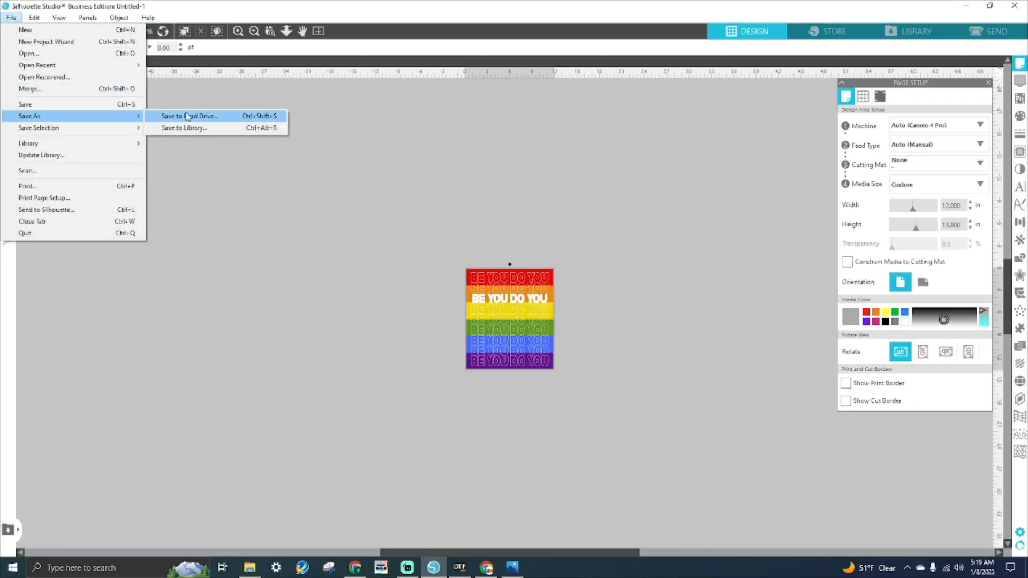
pyautogui.click(188, 115)
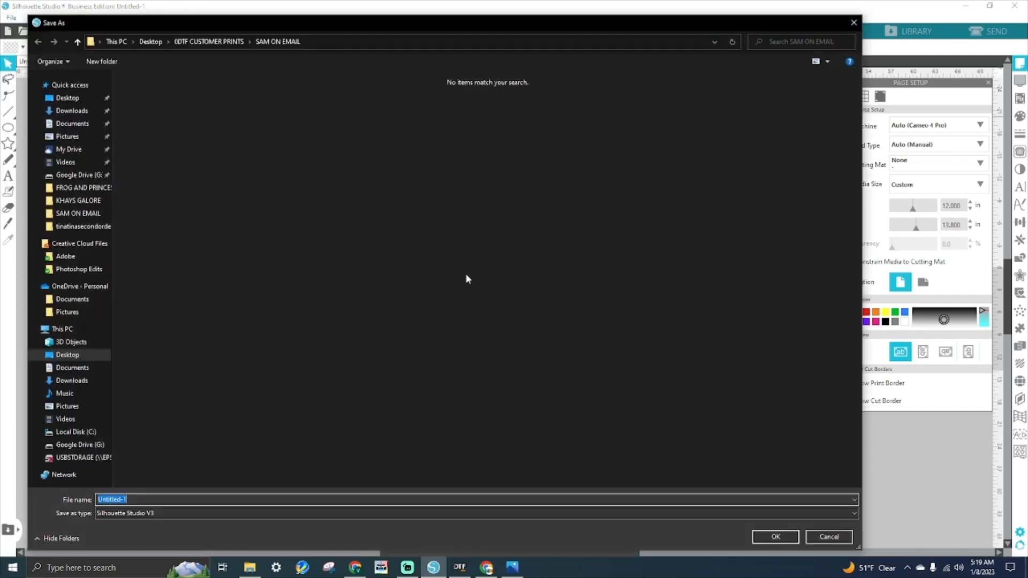
pyautogui.click(175, 515)
pyautogui.click(163, 548)
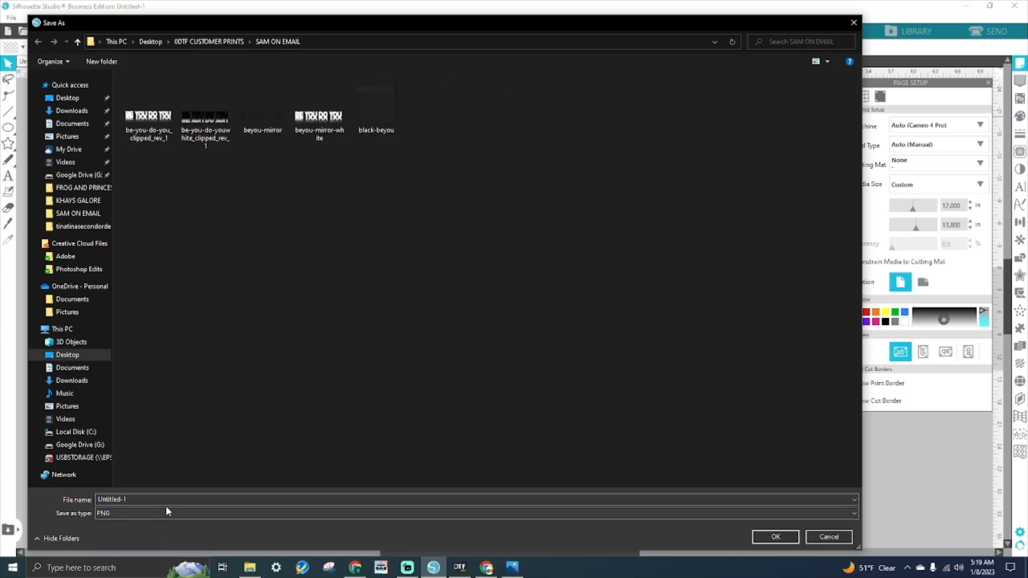
pyautogui.click(456, 500)
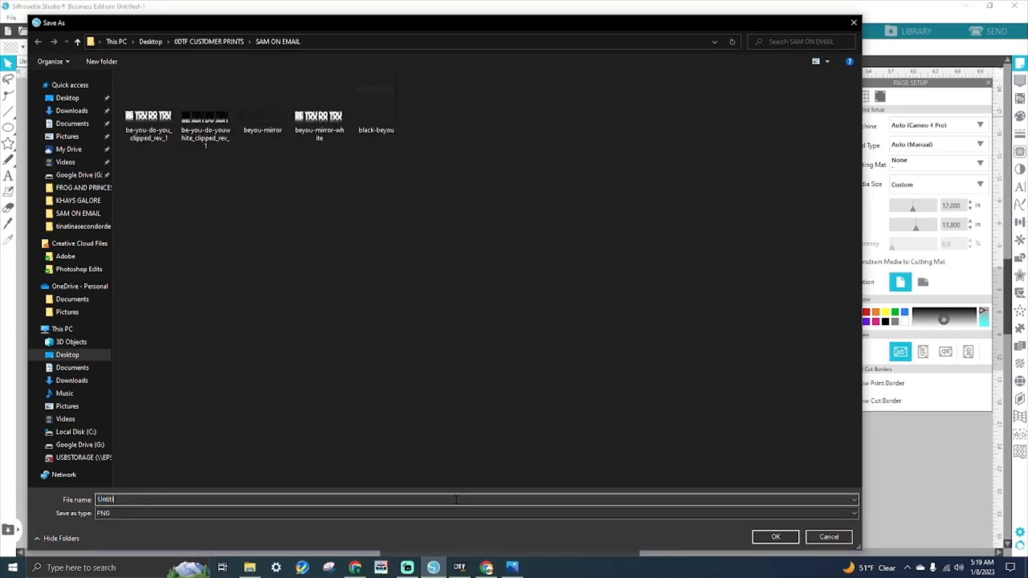
pyautogui.write('REMADE JPG TO PNG')
pyautogui.click(766, 538)
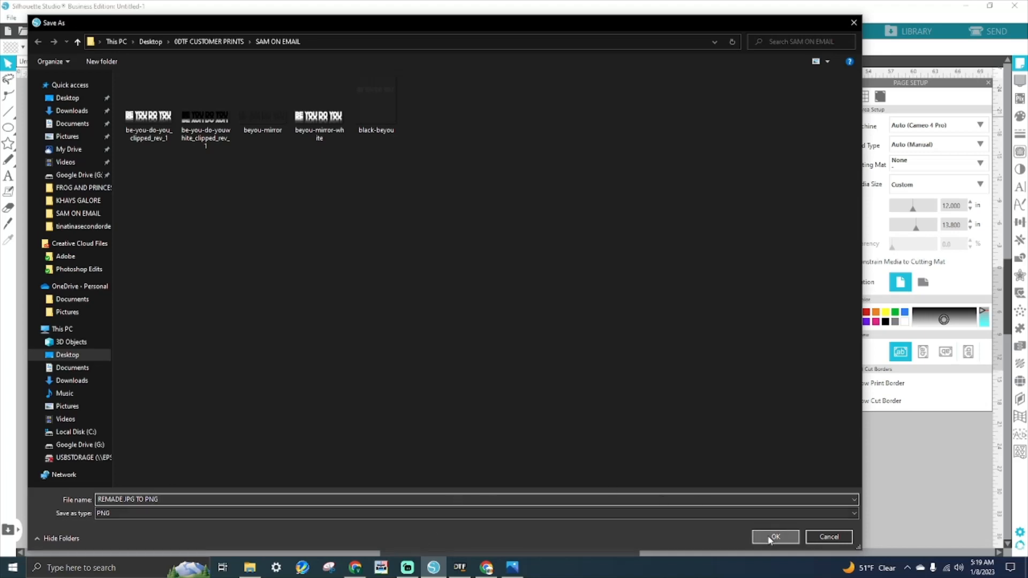
# - Export the bitmap at 300 DPI with a transparent background, then return to AcroRIP
pyautogui.moveTo(553, 239); pyautogui.dragTo(472, 240)
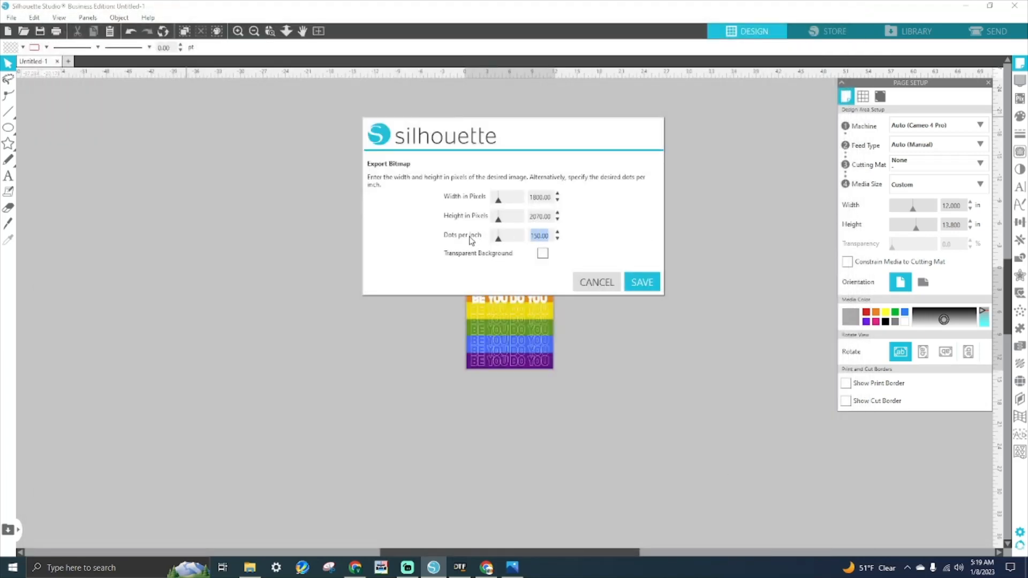
pyautogui.write('300')
pyautogui.press('Tab')
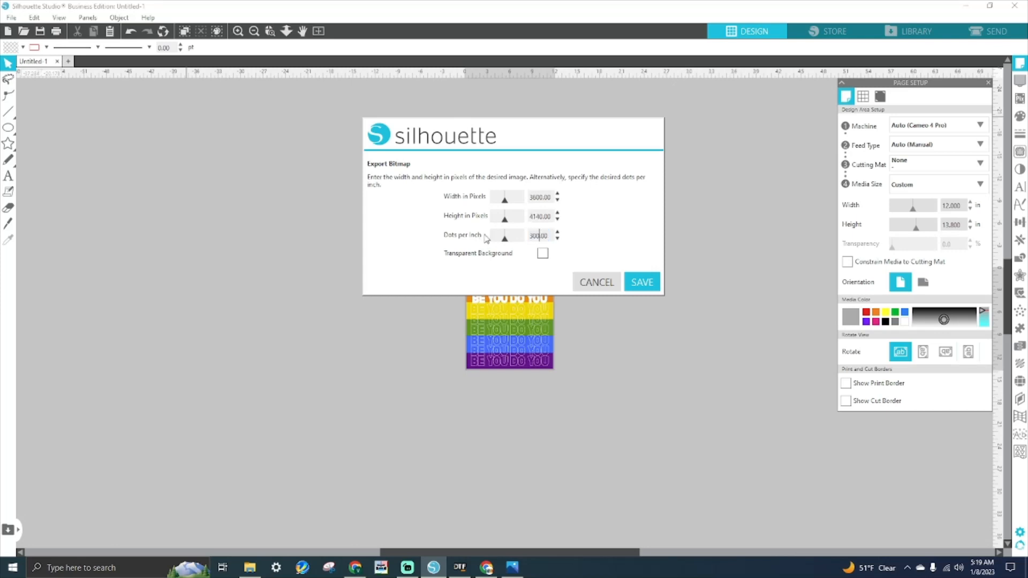
pyautogui.click(543, 254)
pyautogui.click(658, 279)
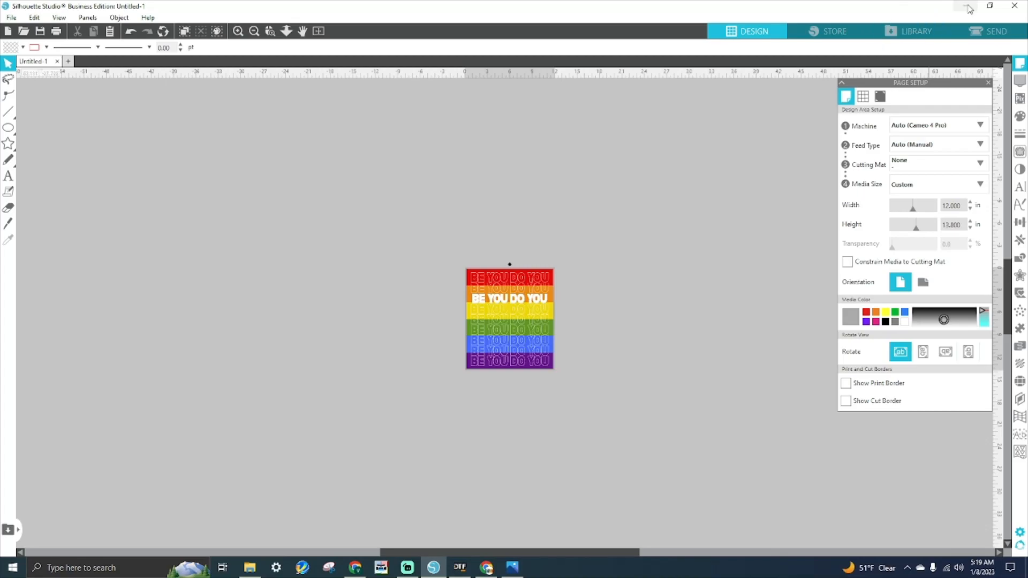
pyautogui.click(460, 568)
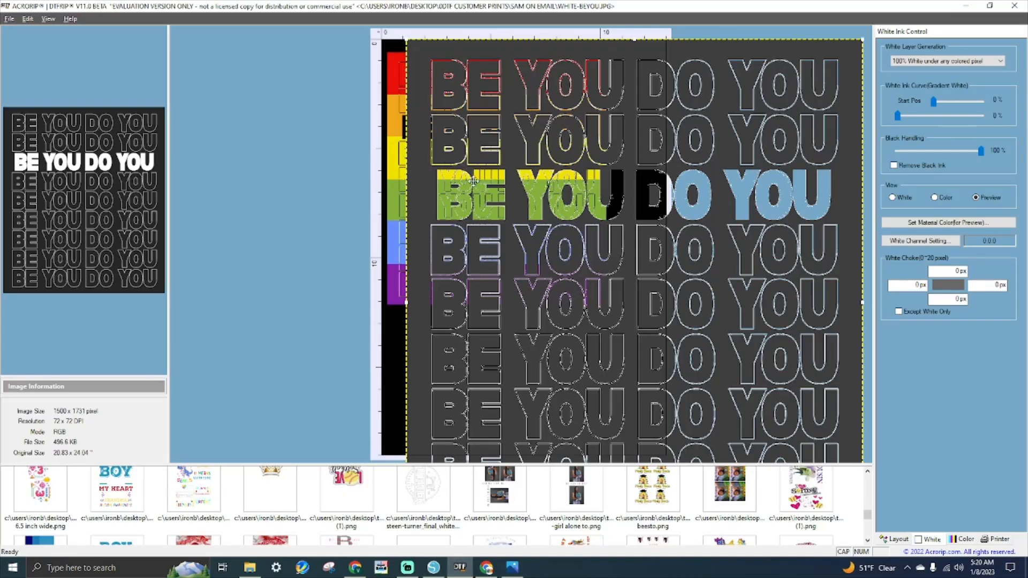
# - Delete the white-beyou image and move the rainbow image off the page's right edge
pyautogui.moveTo(455, 269); pyautogui.dragTo(652, 232)
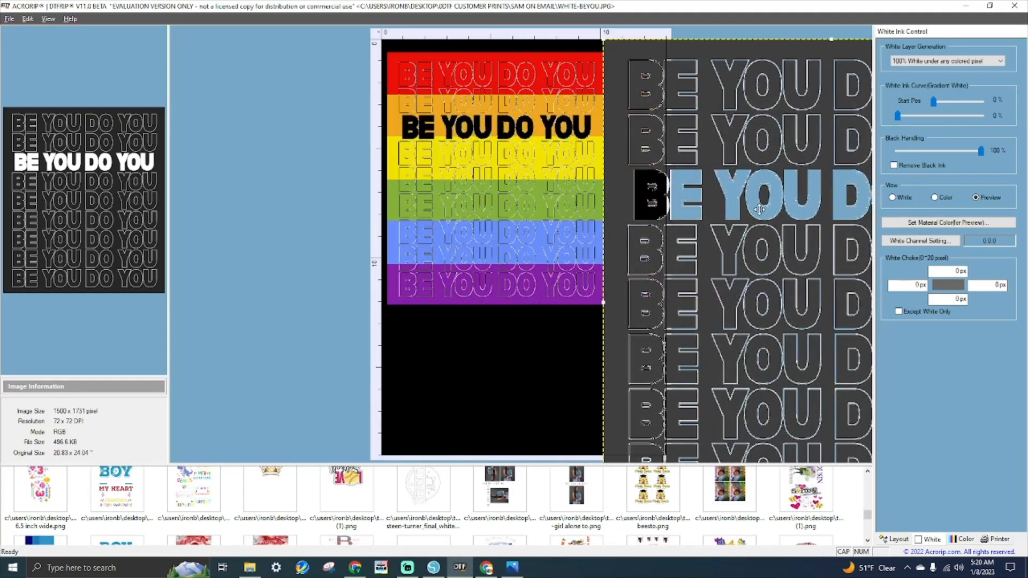
pyautogui.press('Delete')
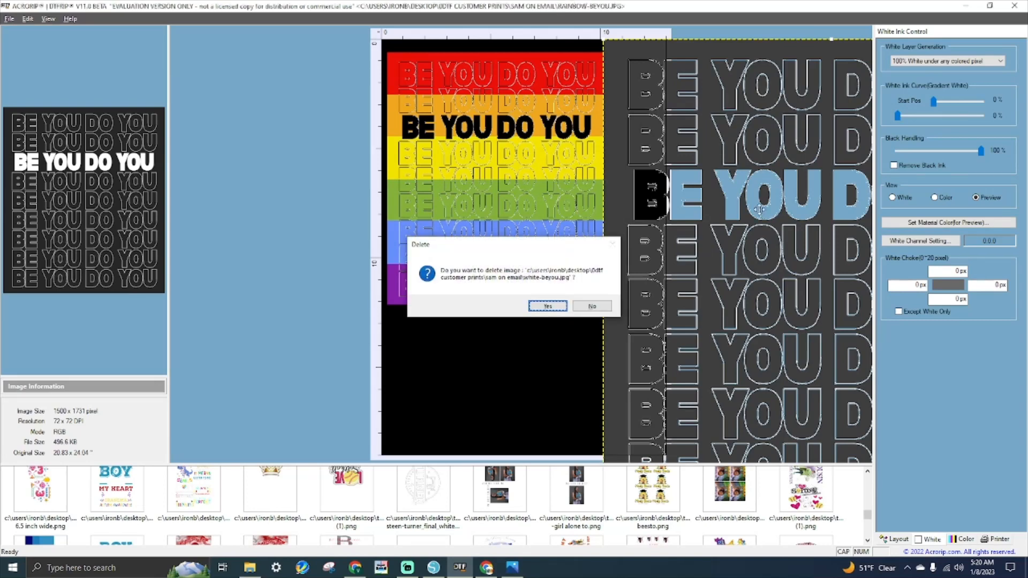
pyautogui.press('Return')
pyautogui.moveTo(552, 233); pyautogui.dragTo(798, 213)
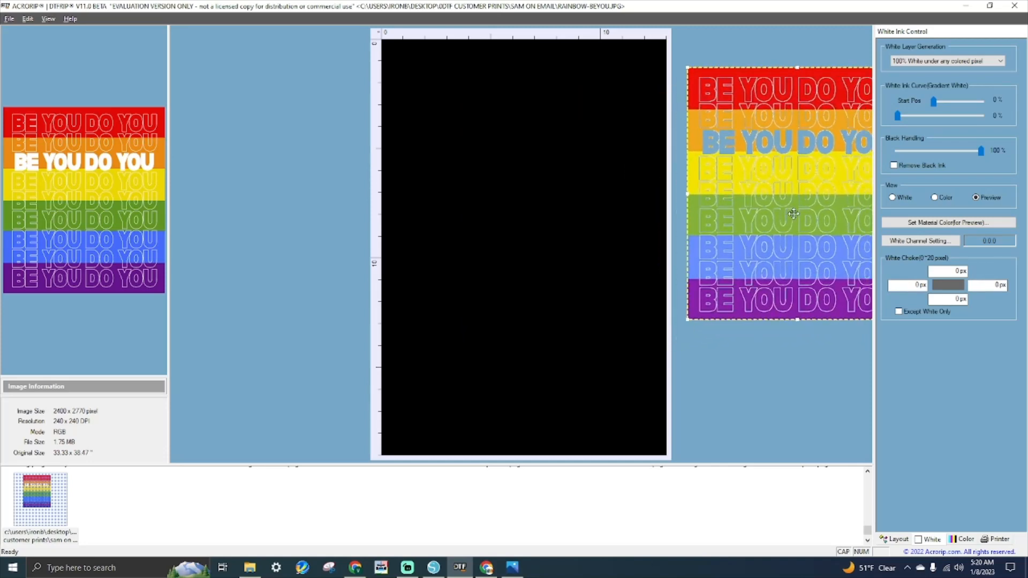
# - Open REMADE JPG TO PNG onto the AcroRIP sheet
pyautogui.click(9, 19)
pyautogui.click(24, 31)
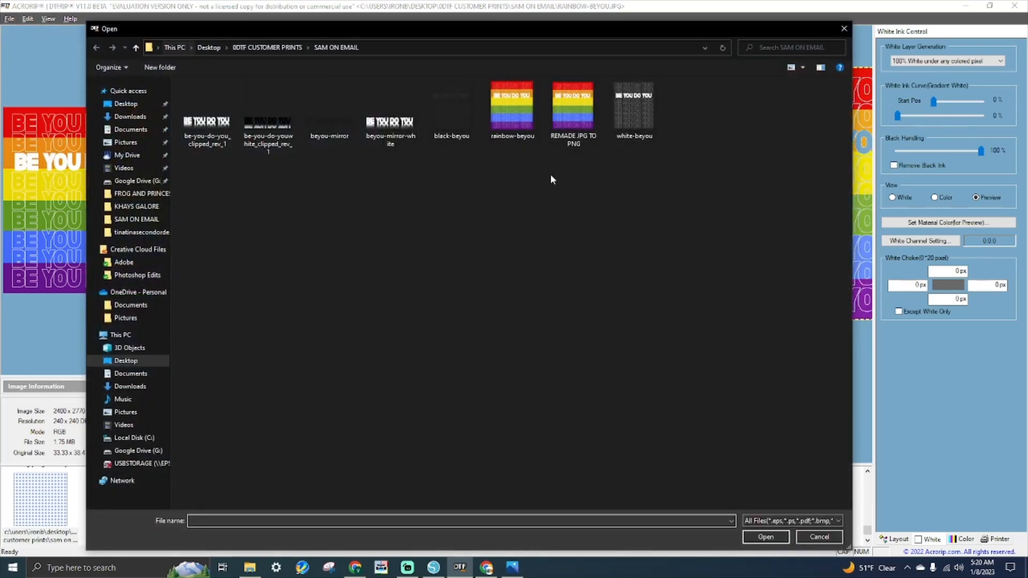
pyautogui.doubleClick(573, 110)
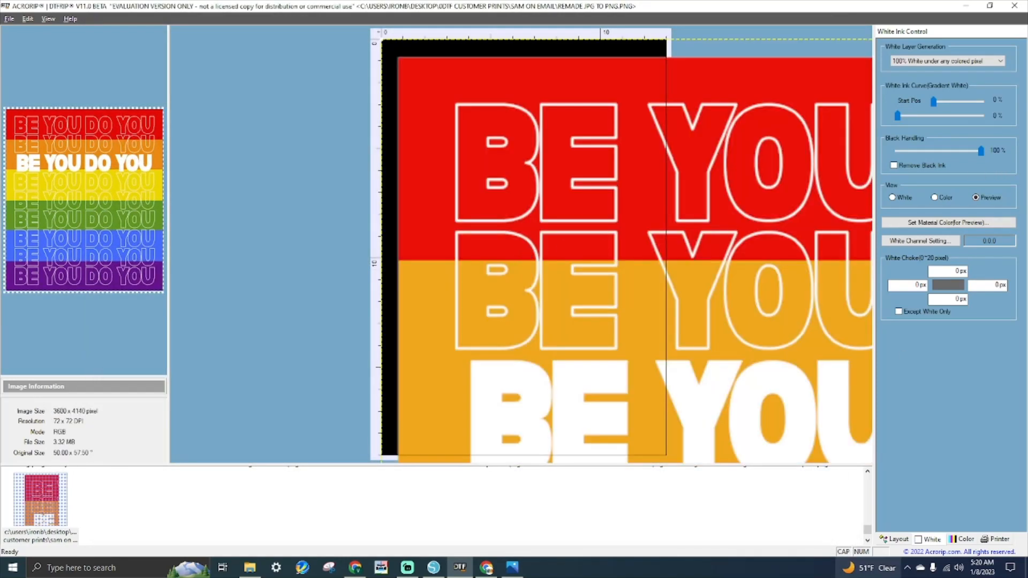
# - Resize the REMADE JPG TO PNG image to 10 × 11.5 in and place it near the sheet's top at X 1.295, Y 1.100
pyautogui.click(892, 541)
pyautogui.click(909, 166)
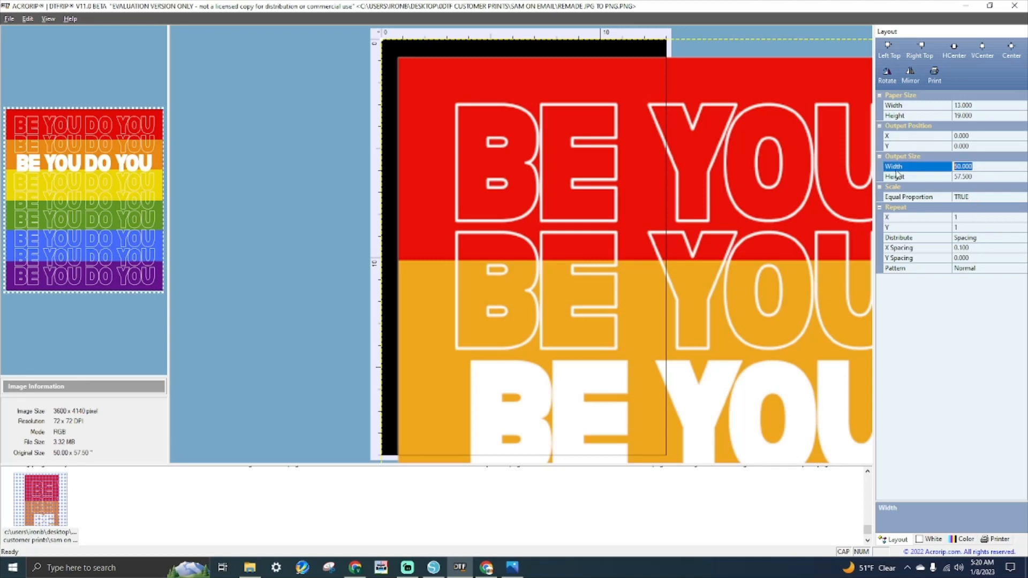
pyautogui.write('10')
pyautogui.press('Return')
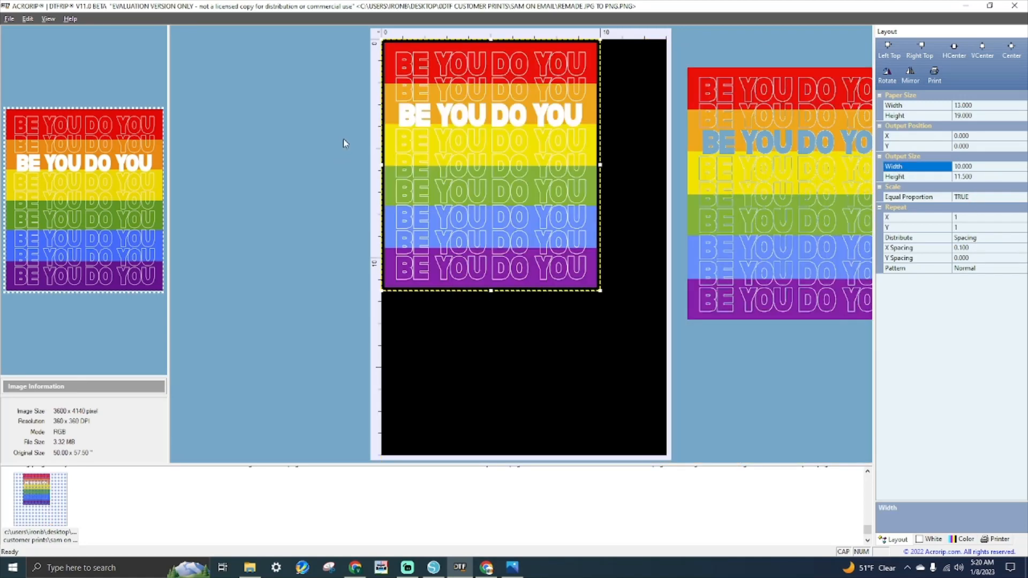
pyautogui.moveTo(490, 155); pyautogui.dragTo(533, 226)
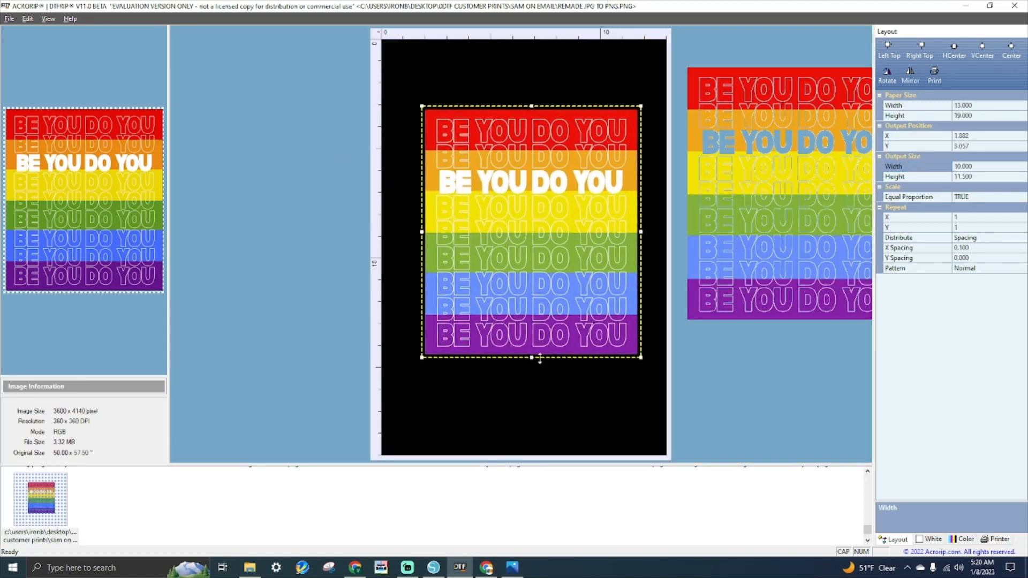
pyautogui.moveTo(561, 334); pyautogui.dragTo(617, 248)
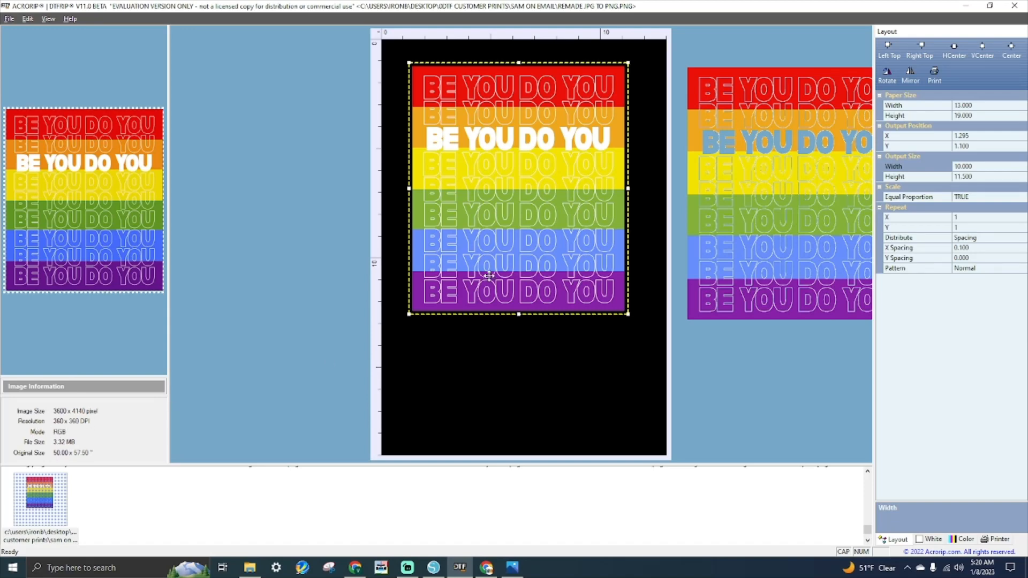
# - Keep the rainbow JPG copy off the sheet to the right, then minimize AcroRIP
pyautogui.click(829, 157)
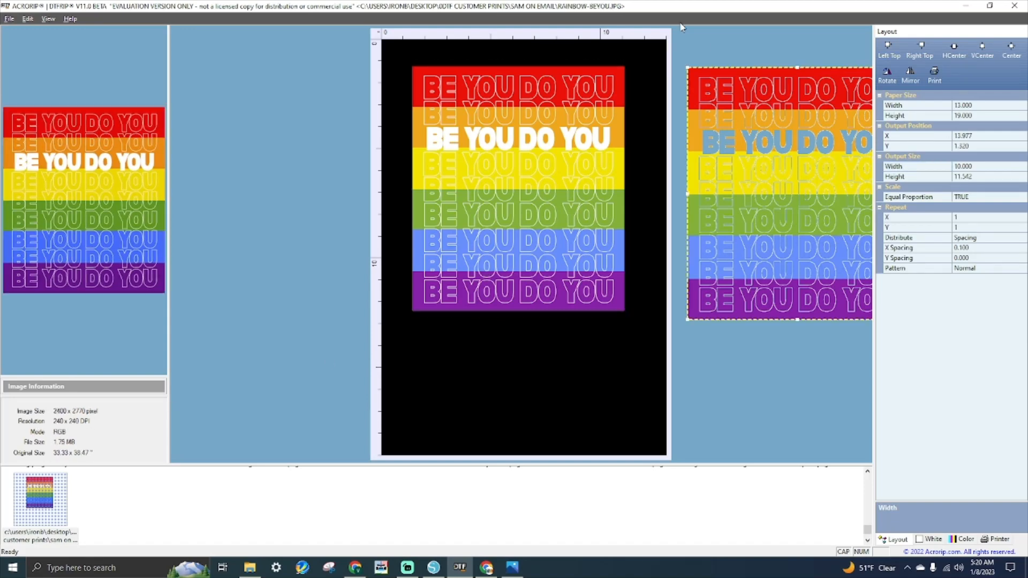
pyautogui.moveTo(795, 198); pyautogui.dragTo(785, 217)
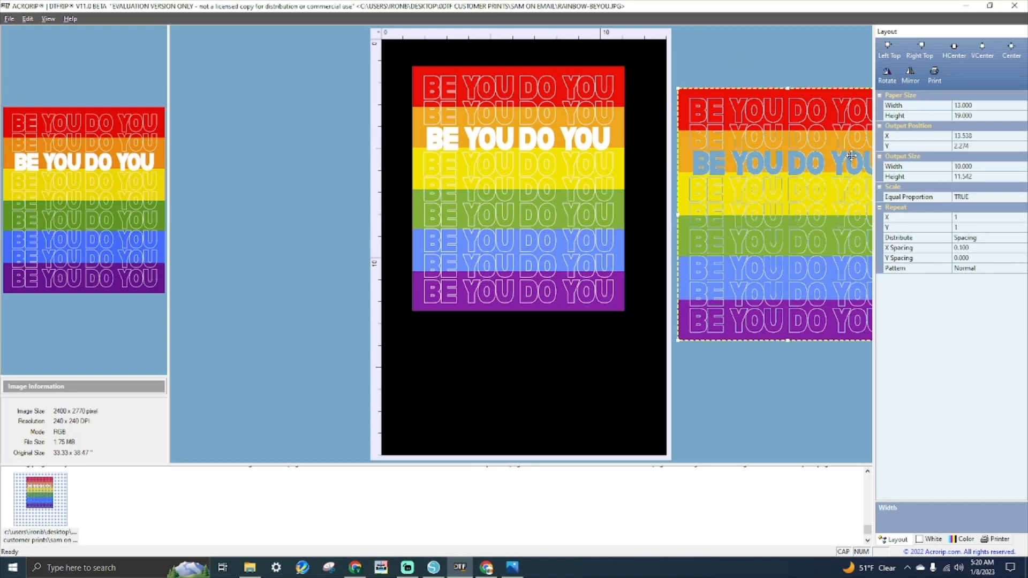
pyautogui.click(488, 219)
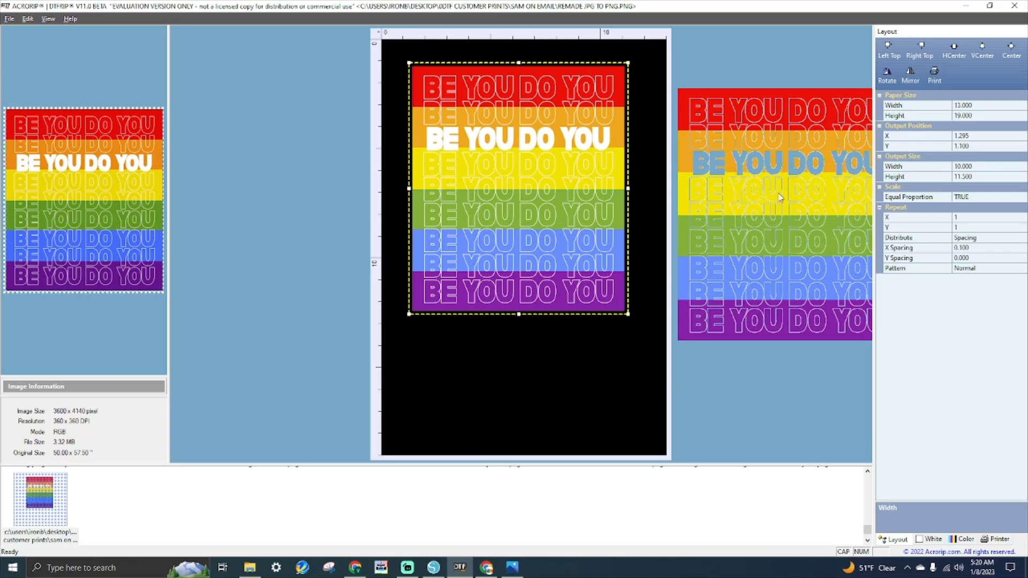
pyautogui.click(720, 140)
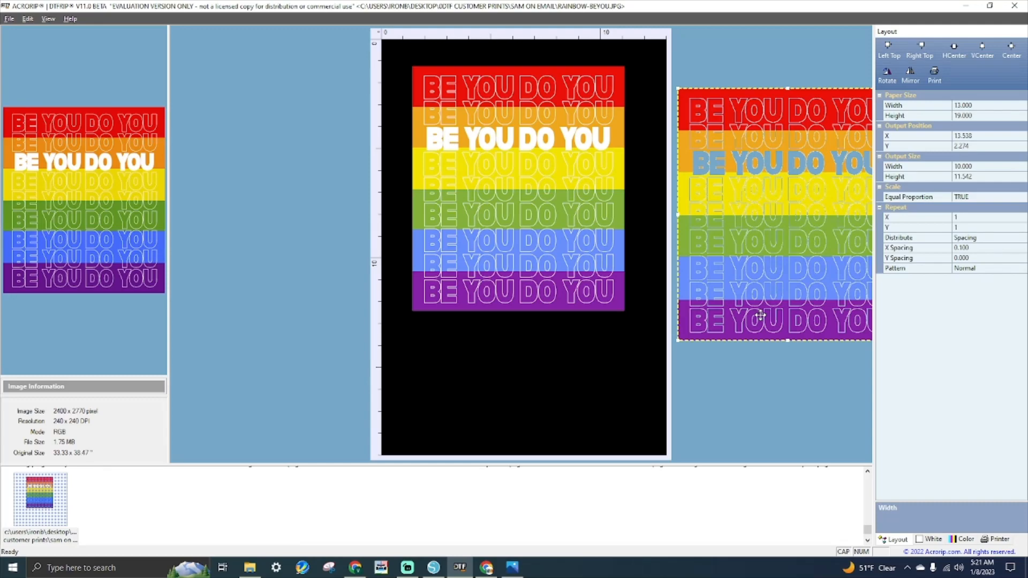
pyautogui.click(963, 8)
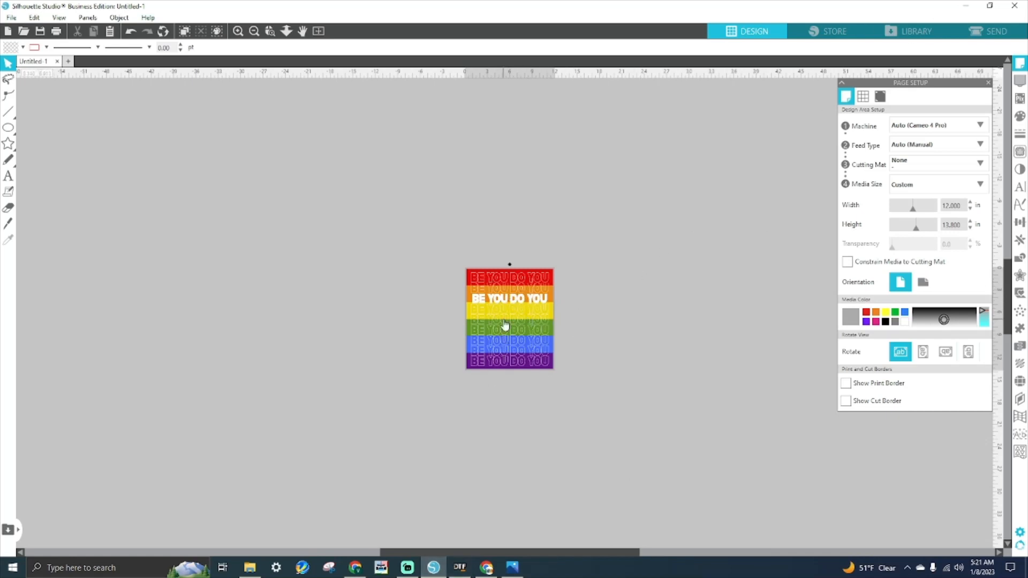
# - Minimize Silhouette Studio and open REMADE JPG TO PNG with Adobe Photoshop 2023
pyautogui.click(966, 6)
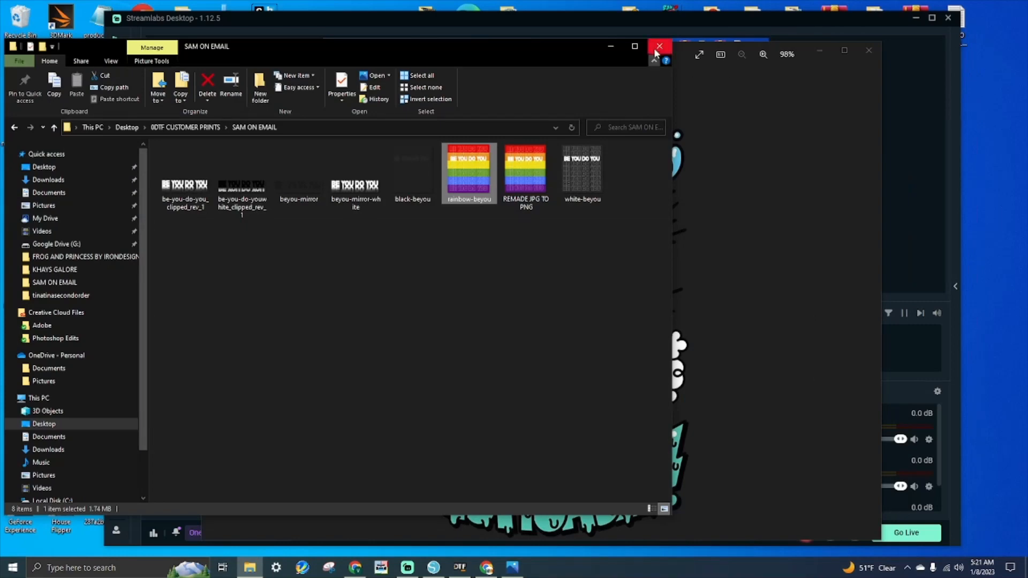
pyautogui.rightClick(523, 166)
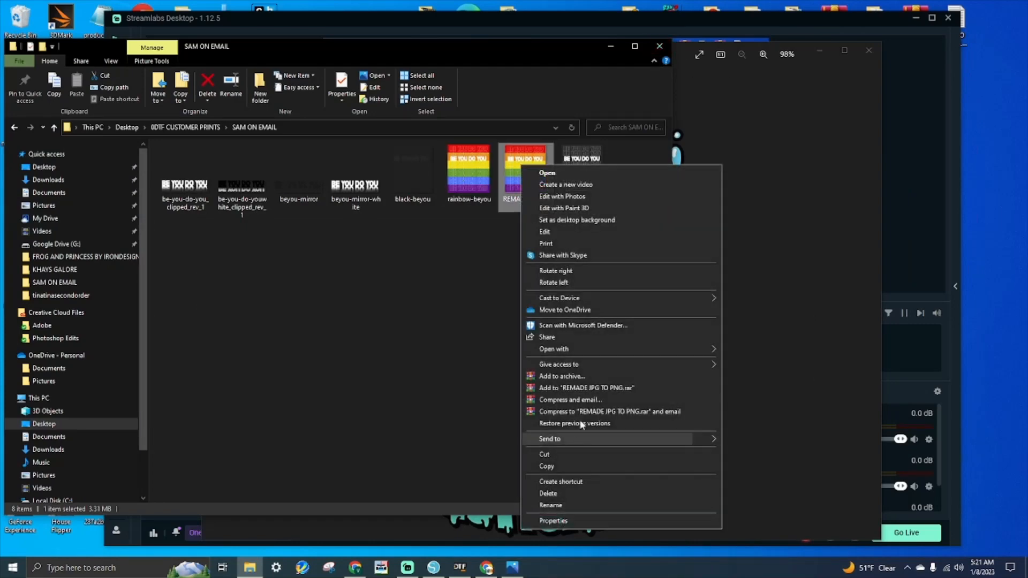
pyautogui.moveTo(605, 349)
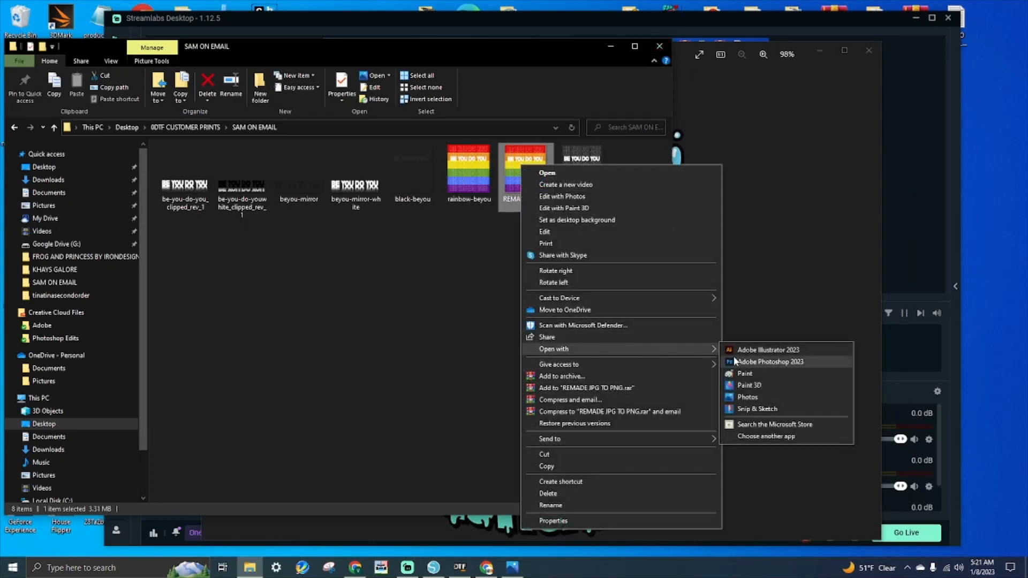
pyautogui.click(750, 362)
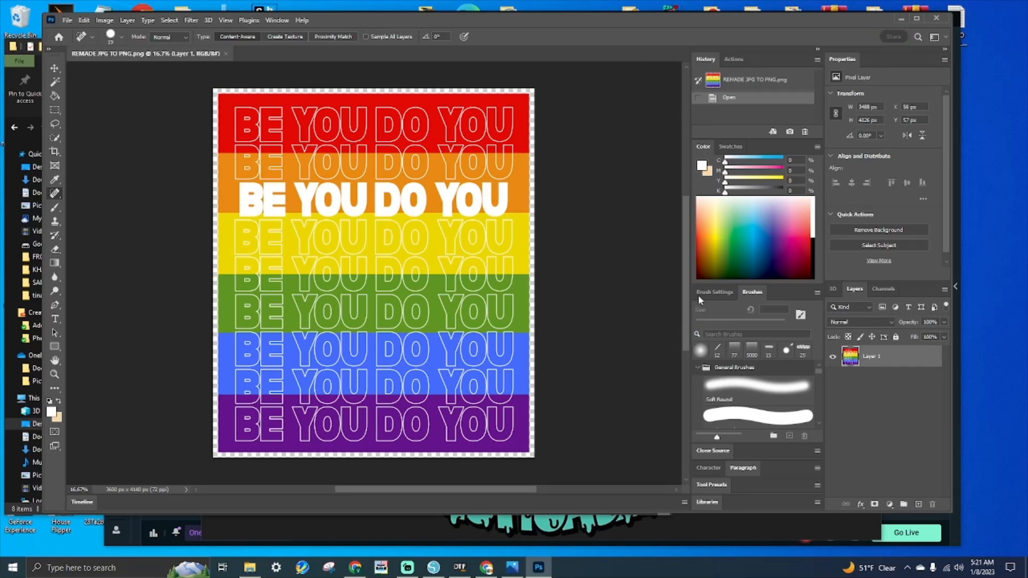
# - Duplicate Layer 1 into a new Untitled-1 document and float it beside the original
pyautogui.rightClick(865, 360)
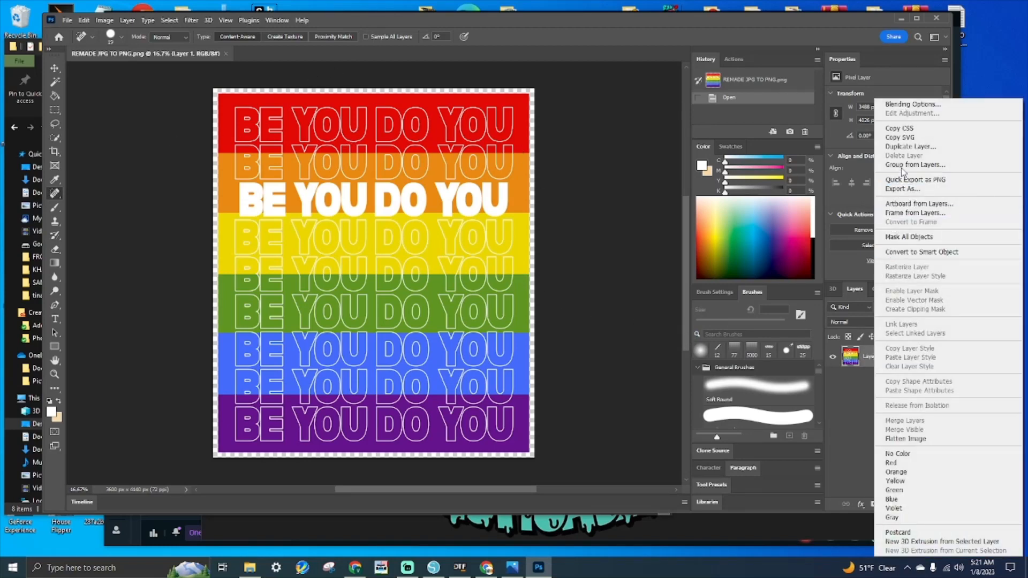
pyautogui.click(910, 146)
pyautogui.click(478, 198)
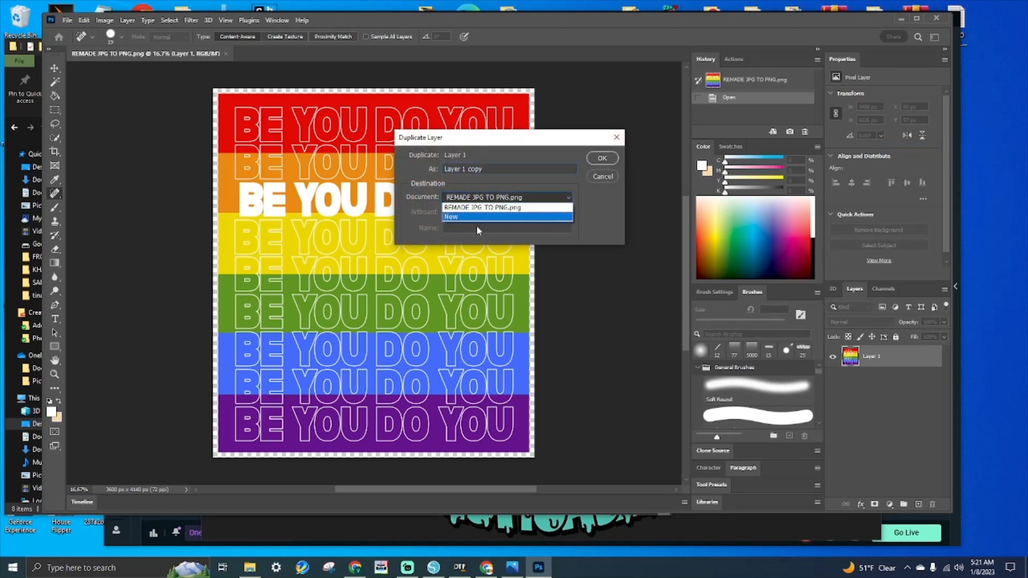
pyautogui.click(482, 217)
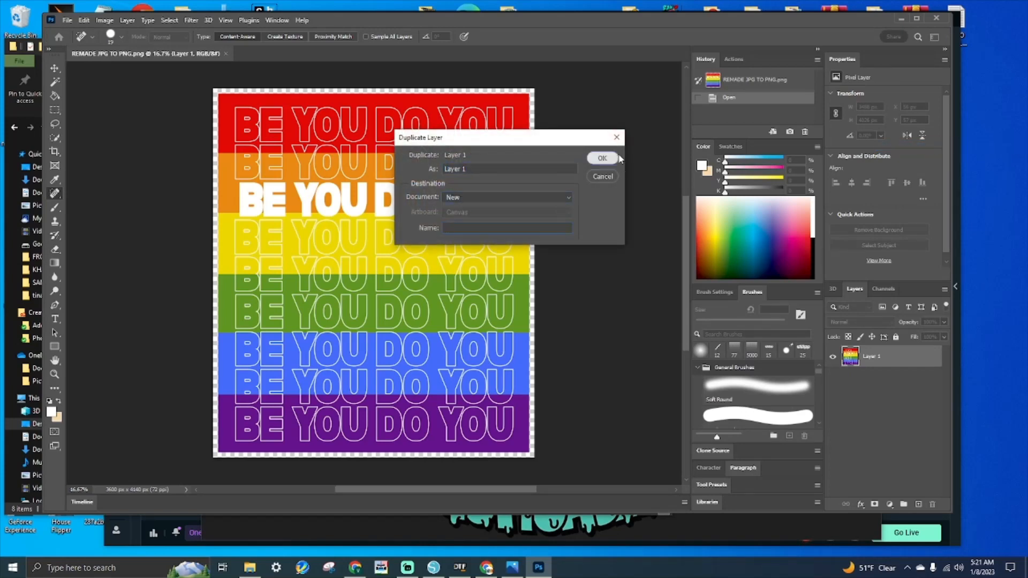
pyautogui.click(602, 159)
pyautogui.moveTo(292, 53); pyautogui.dragTo(581, 105)
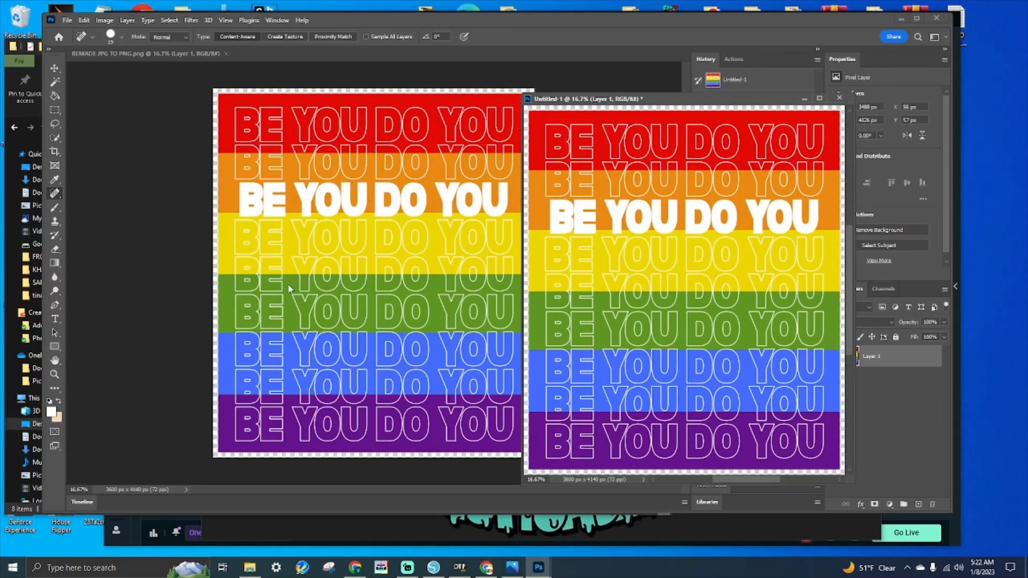
# - Convert the new Untitled-1 document to CMYK Color mode
pyautogui.click(105, 21)
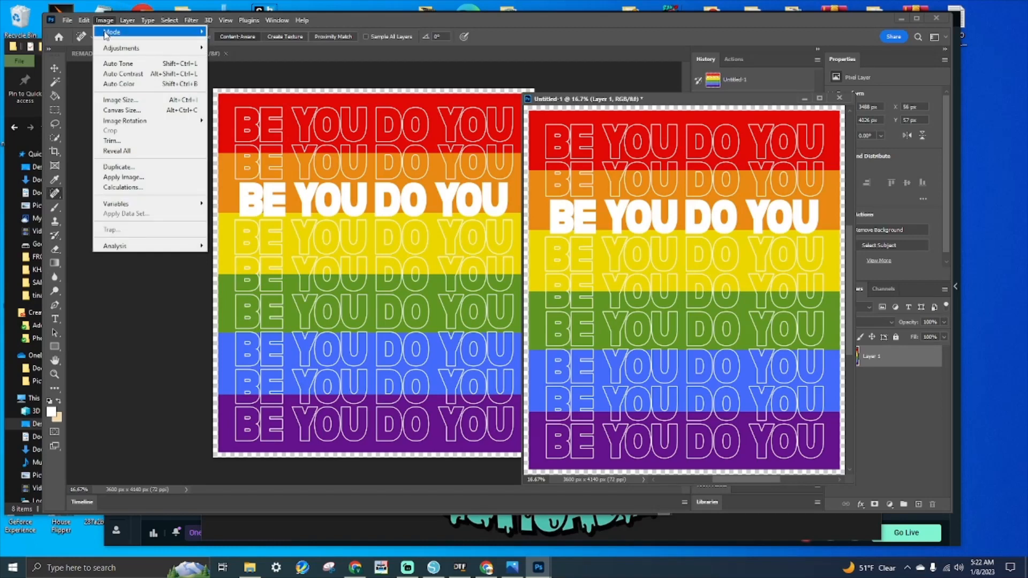
pyautogui.moveTo(106, 34)
pyautogui.click(223, 82)
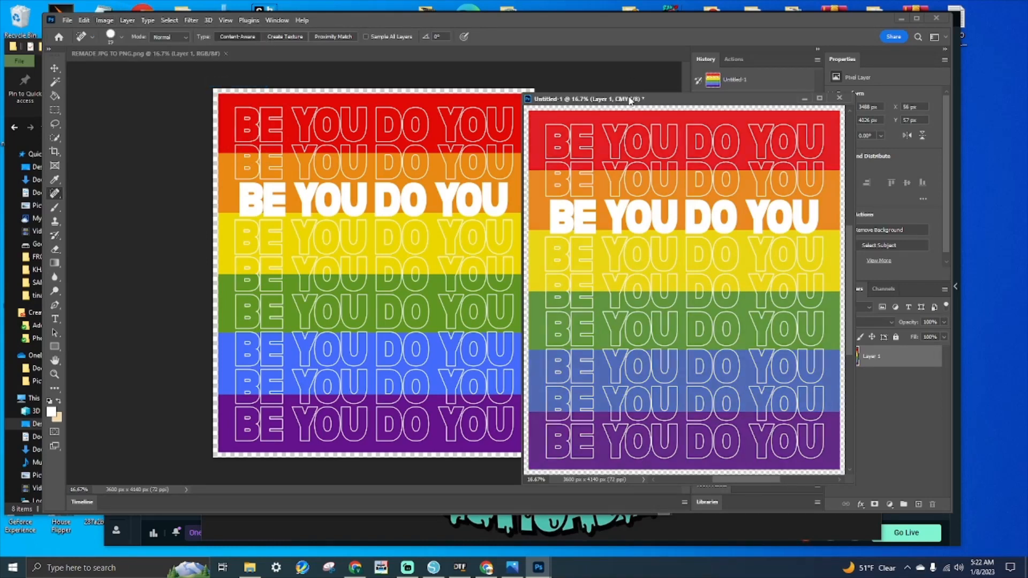
pyautogui.moveTo(631, 101); pyautogui.dragTo(635, 82)
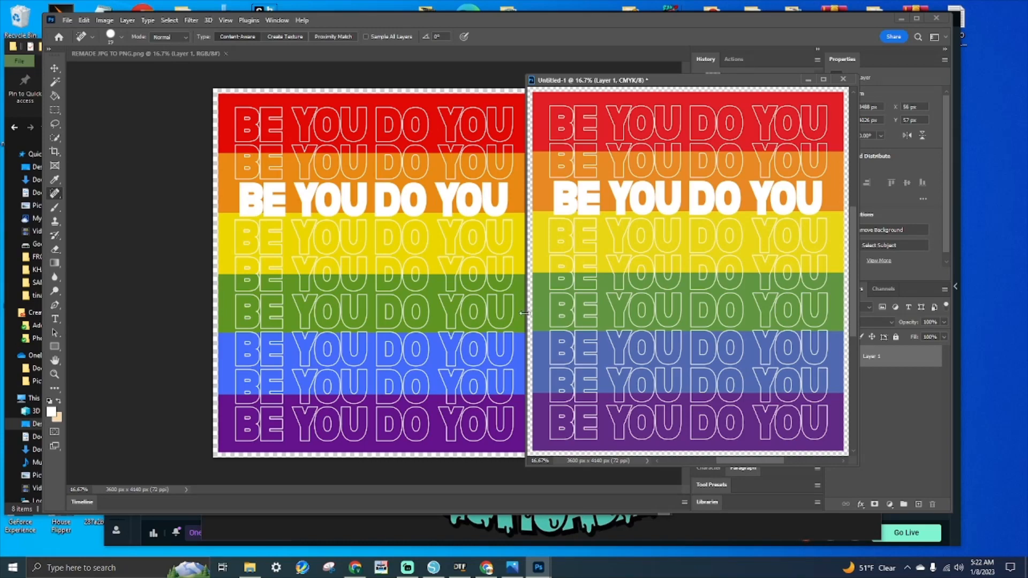
pyautogui.moveTo(671, 83); pyautogui.dragTo(681, 83)
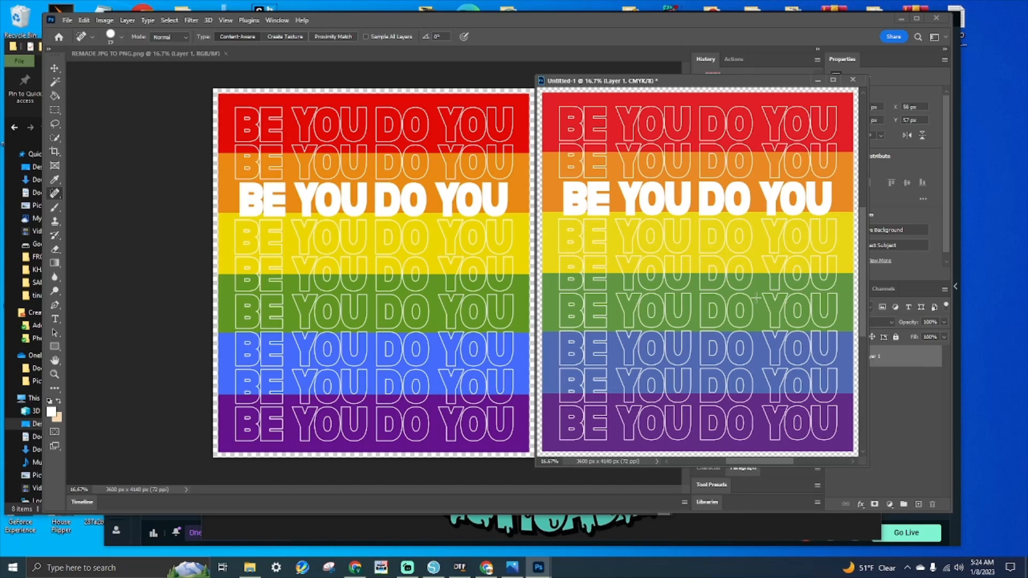
pyautogui.click(551, 526)
pyautogui.scroll(5, 552, 526)
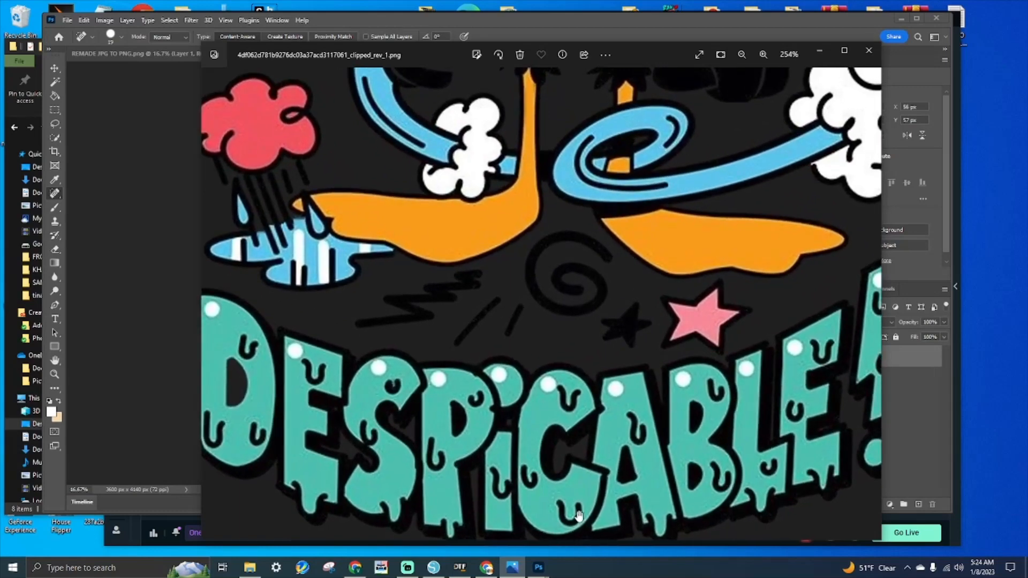
pyautogui.scroll(-5, 729, 476)
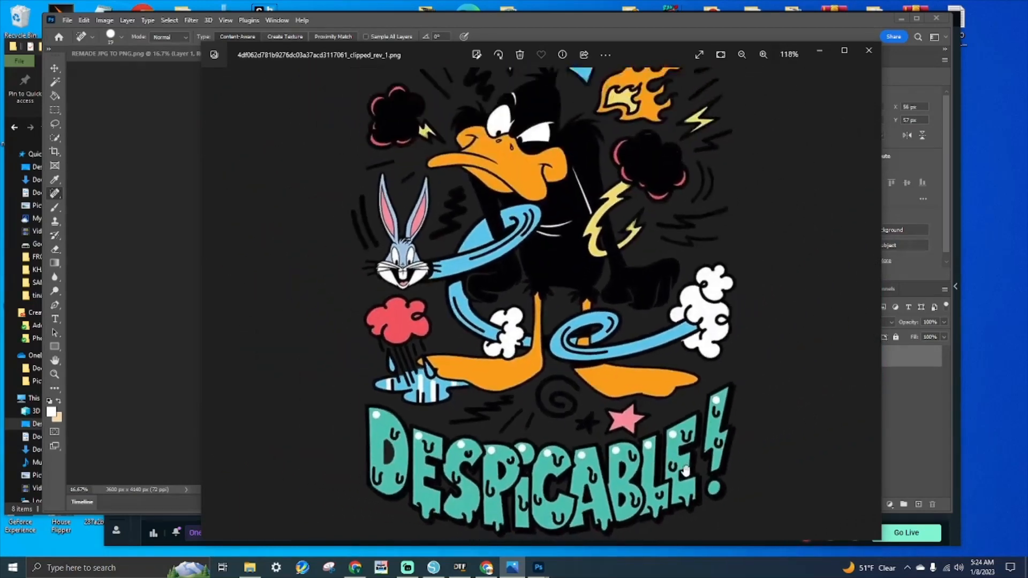
pyautogui.scroll(3, 643, 470)
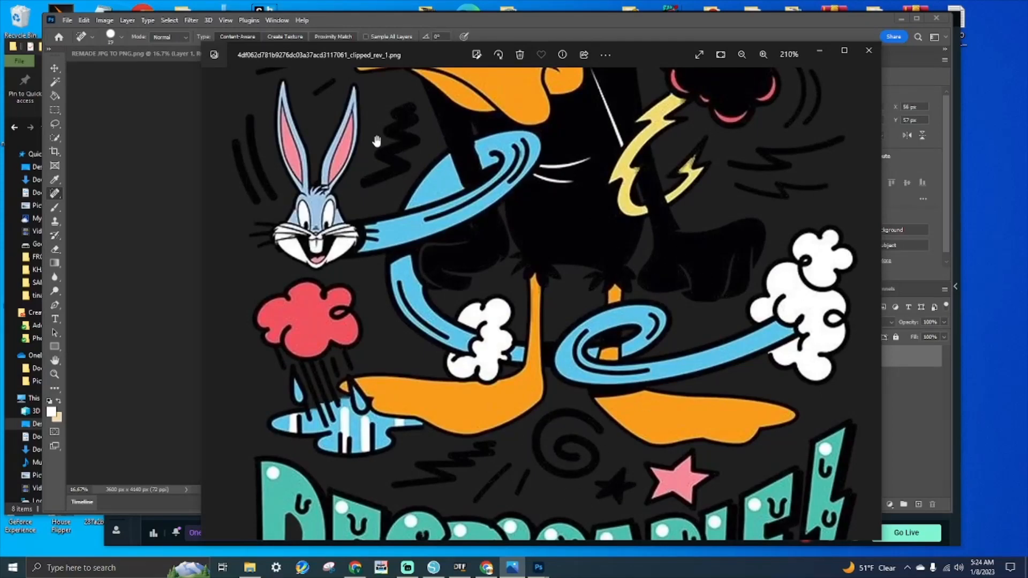
pyautogui.scroll(-3, 616, 275)
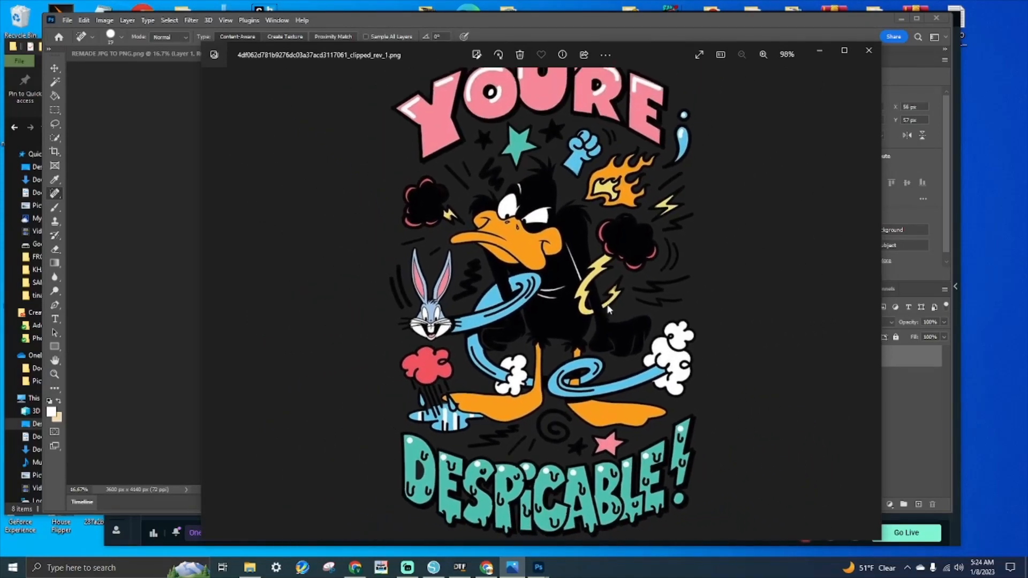
pyautogui.click(869, 50)
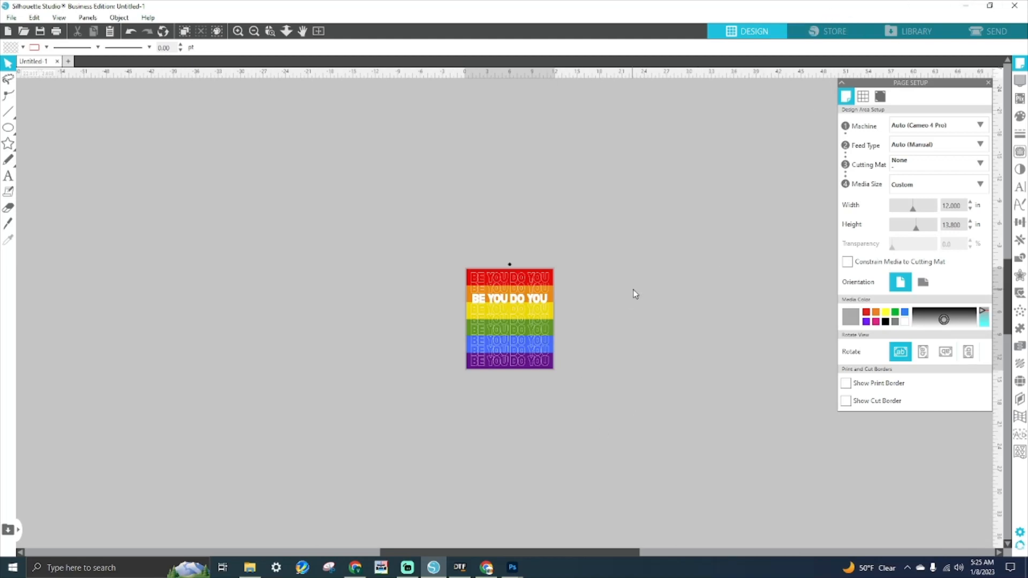
# - Select and then deselect the rainbow design, and minimize Silhouette Studio to reveal AcroRIP
pyautogui.moveTo(580, 236); pyautogui.dragTo(478, 428)
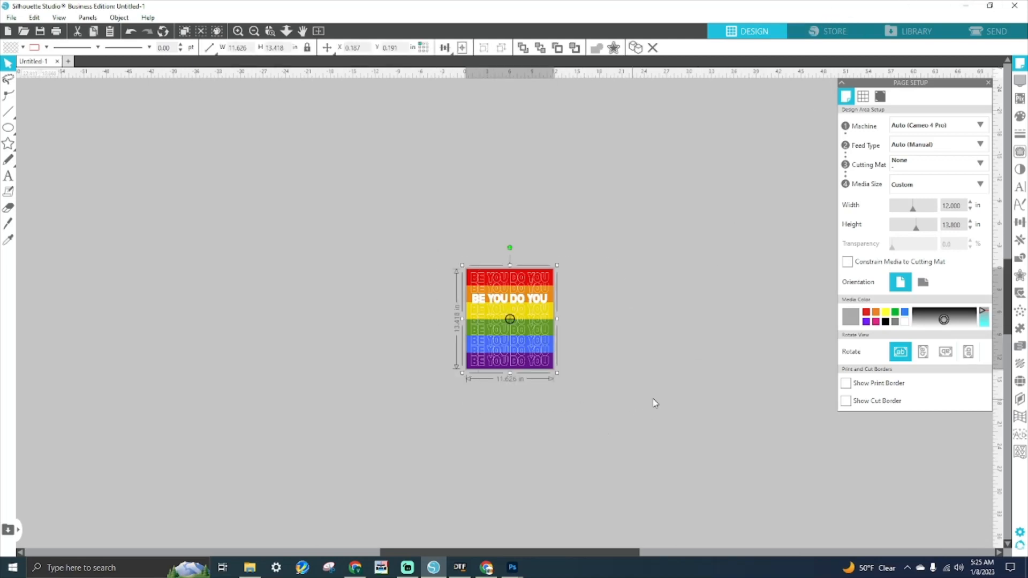
pyautogui.click(652, 358)
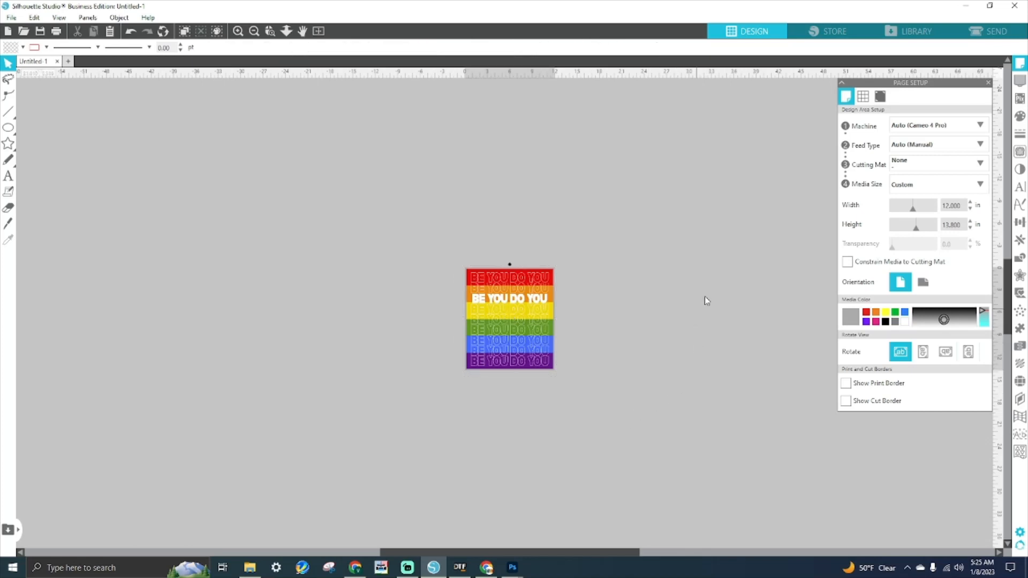
pyautogui.click(955, 6)
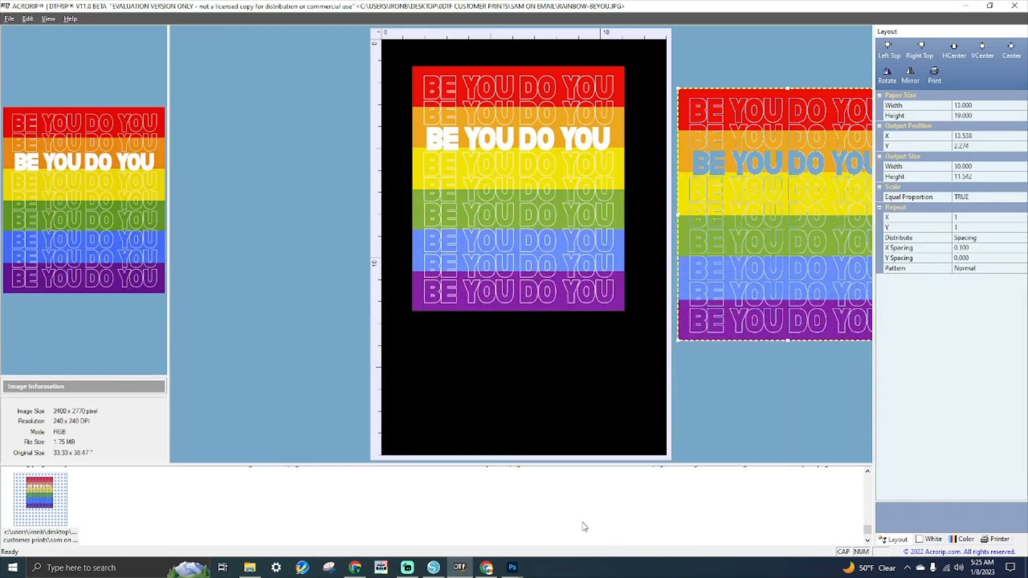
# - Drag the second BE YOU DO YOU rainbow image onto the sheet beside the first, nudging it slightly higher
pyautogui.moveTo(733, 171); pyautogui.dragTo(689, 150)
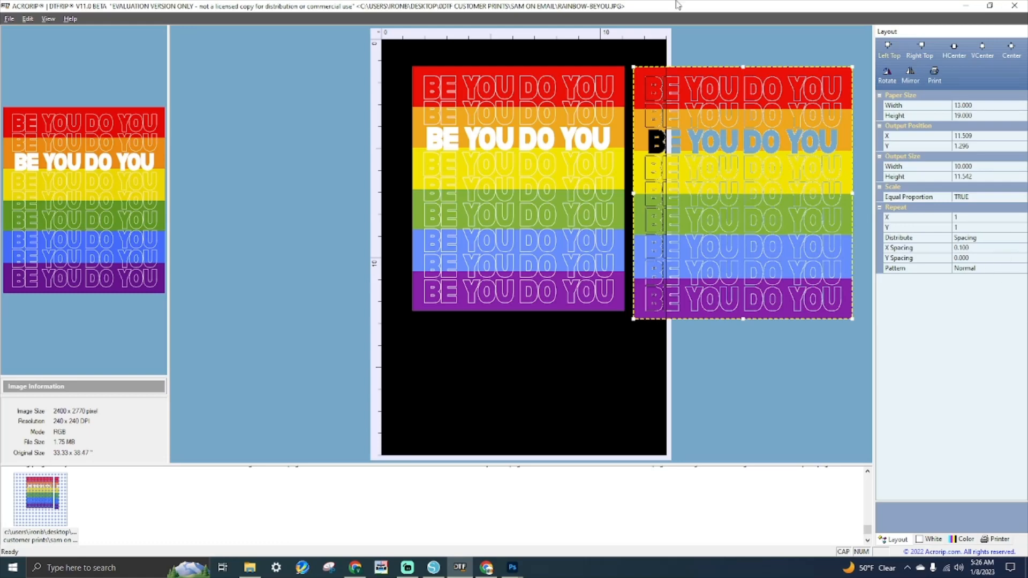
pyautogui.moveTo(780, 179); pyautogui.dragTo(780, 177)
pyautogui.click(486, 88)
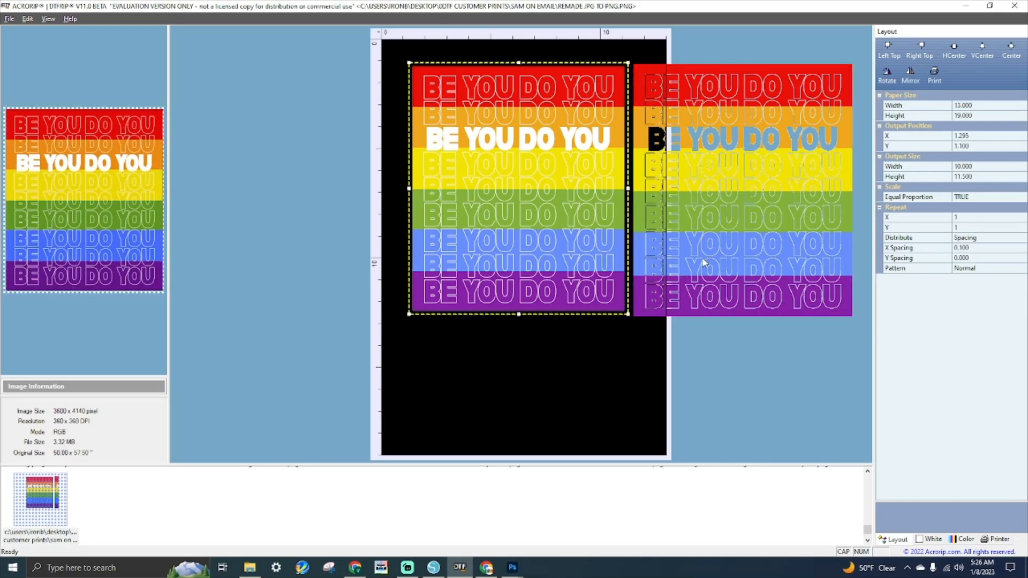
pyautogui.scroll(2, 460, 488)
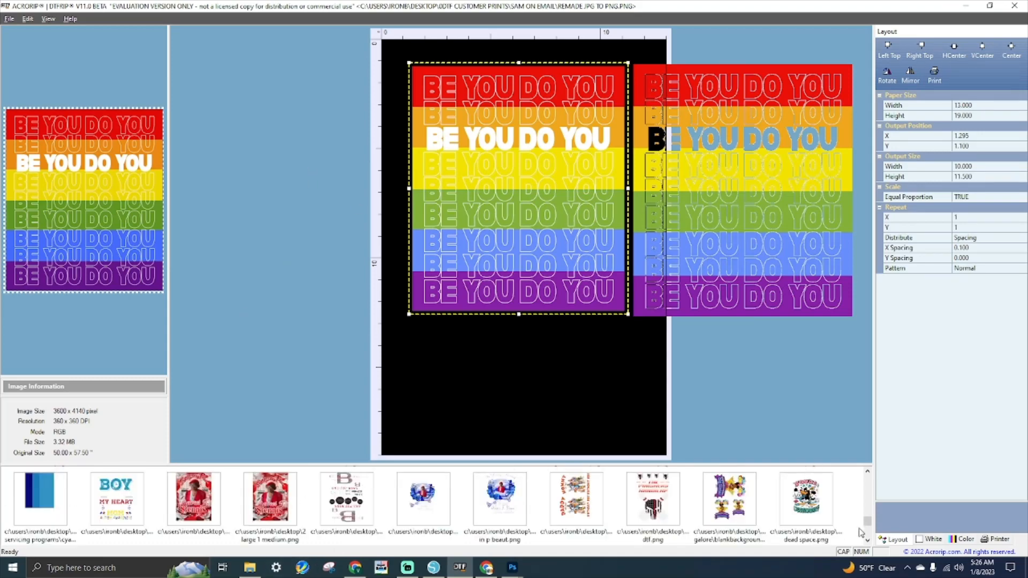
# - Load the dead space.png Despicable artwork and drag its copies onto the sheet
pyautogui.click(820, 501)
pyautogui.moveTo(765, 255); pyautogui.dragTo(554, 454)
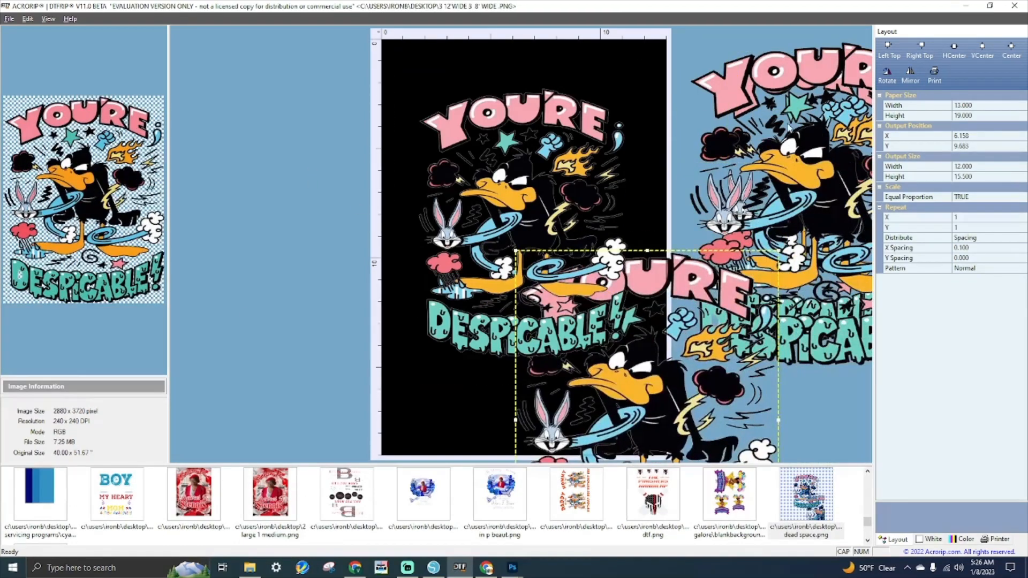
pyautogui.moveTo(782, 187); pyautogui.dragTo(494, 402)
pyautogui.click(794, 127)
pyautogui.moveTo(794, 126); pyautogui.dragTo(691, 94)
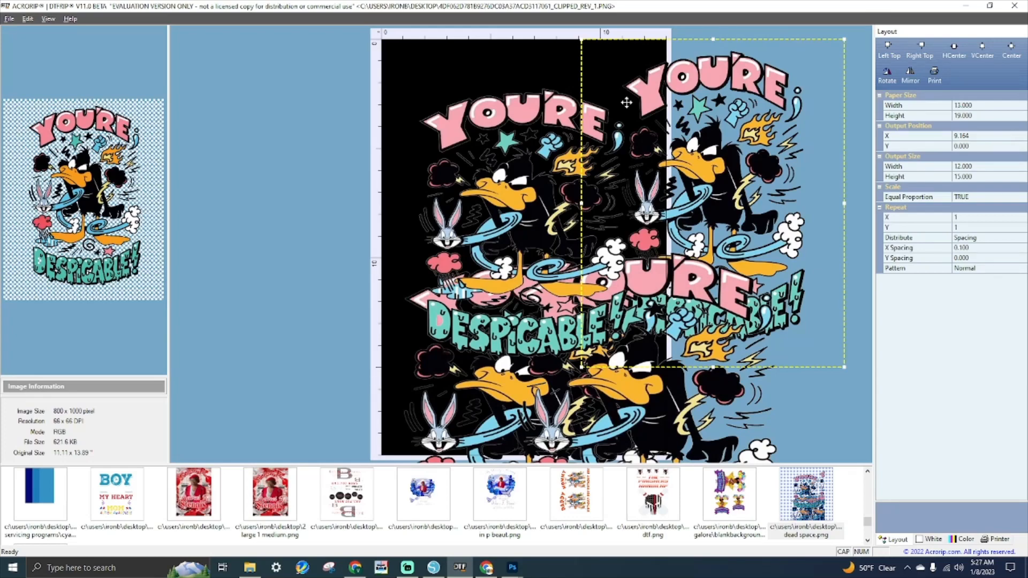
# - Push the upper-left Despicable copy up to the page's top edge and check the other copies
pyautogui.click(536, 417)
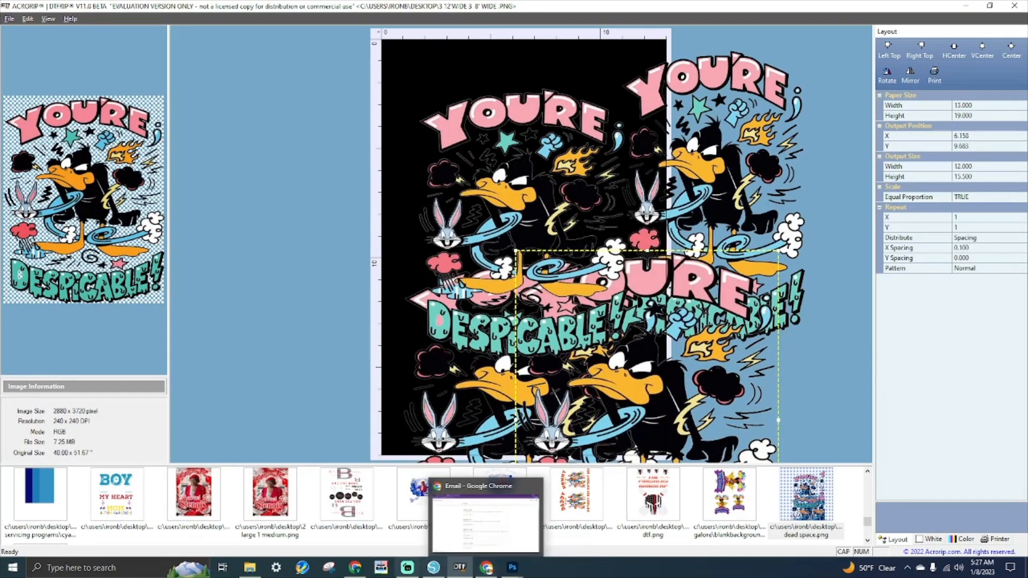
pyautogui.moveTo(355, 567)
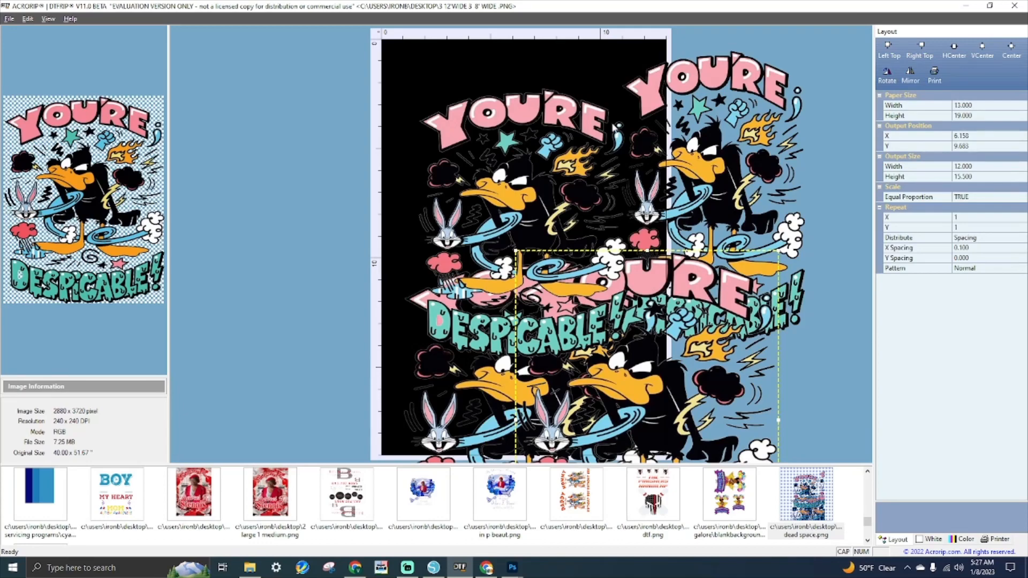
pyautogui.click(523, 157)
pyautogui.click(521, 153)
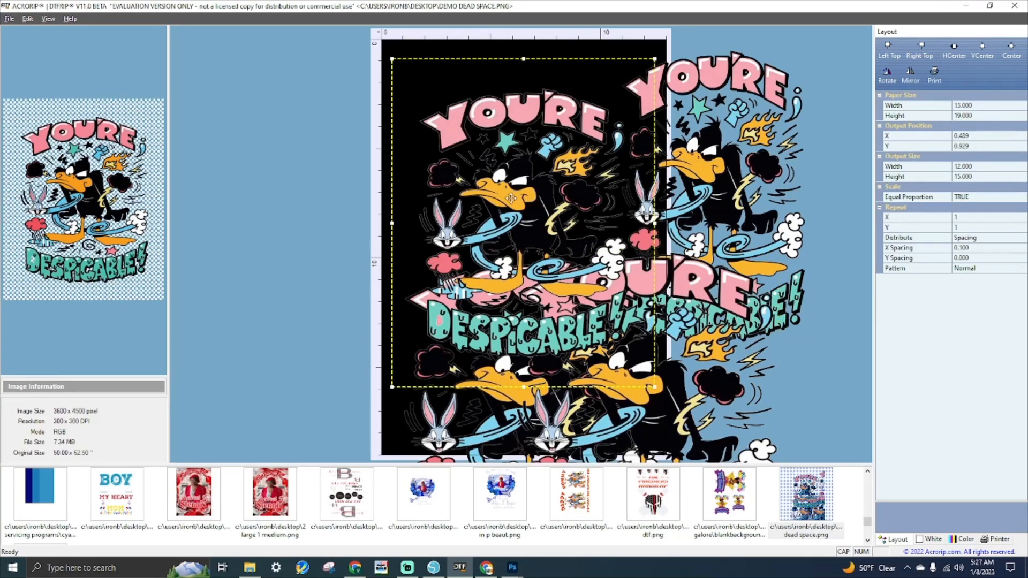
pyautogui.moveTo(507, 193); pyautogui.dragTo(509, 115)
pyautogui.click(763, 161)
pyautogui.click(483, 179)
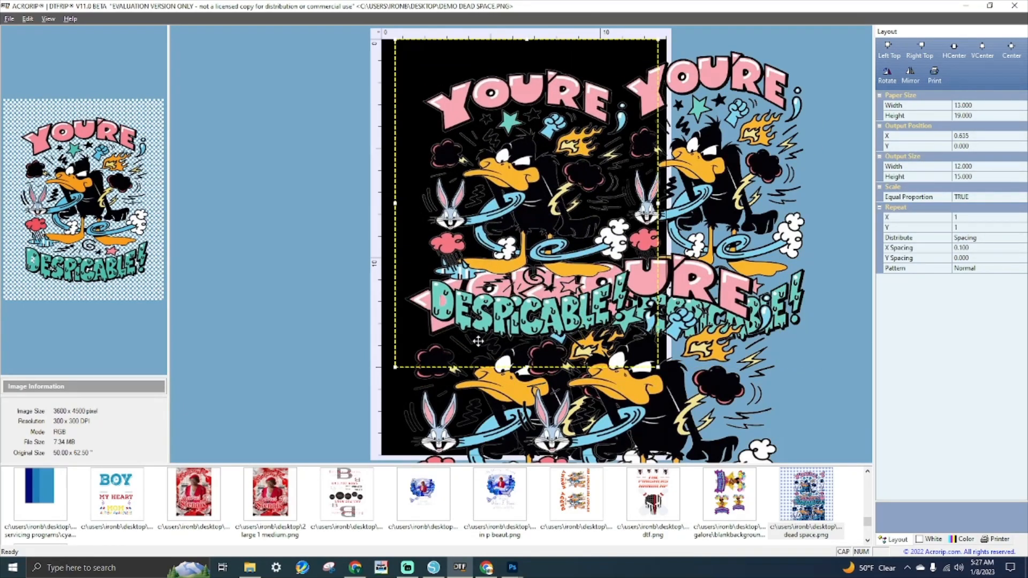
pyautogui.click(520, 408)
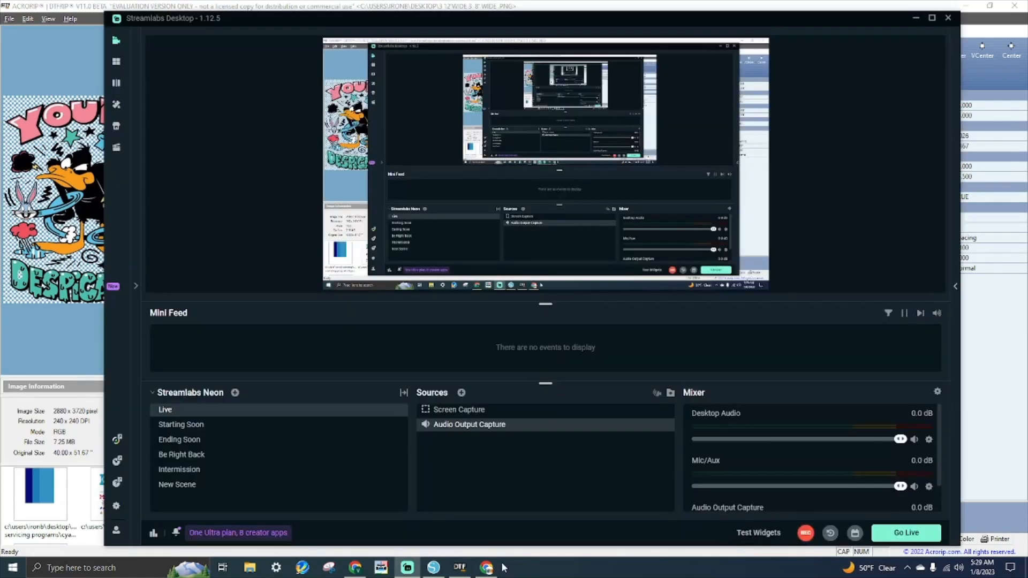
# - Open the 8.6X8.8 Nani Mouse image from the Desktop in AcroRIP
pyautogui.click(459, 568)
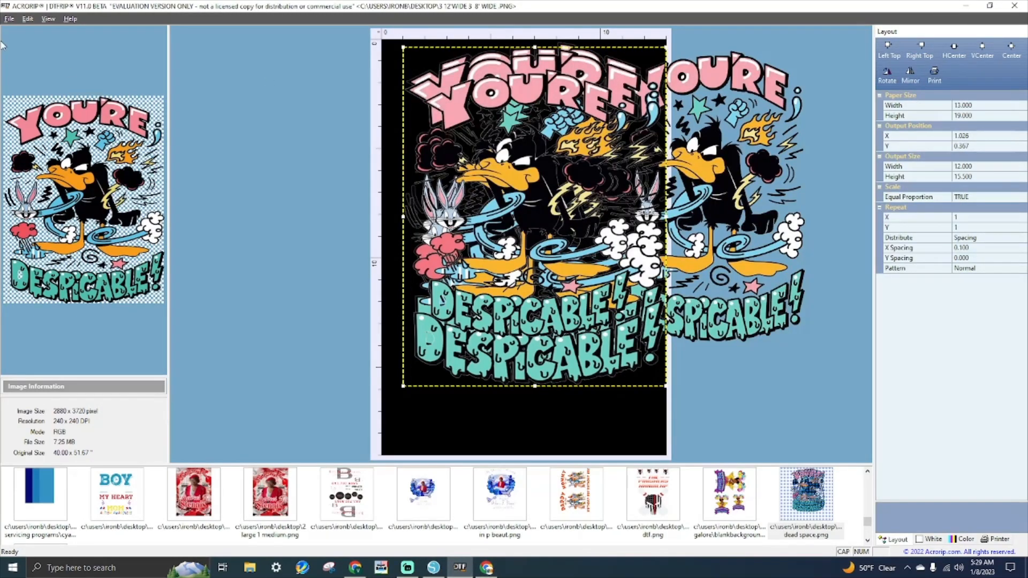
pyautogui.click(9, 19)
pyautogui.click(22, 38)
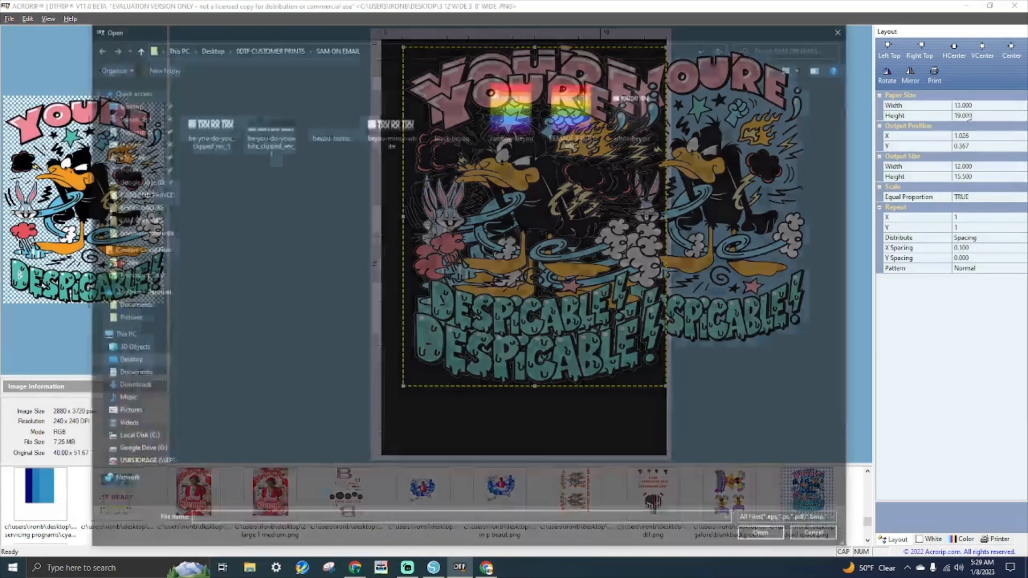
pyautogui.click(208, 48)
pyautogui.scroll(-5, 411, 321)
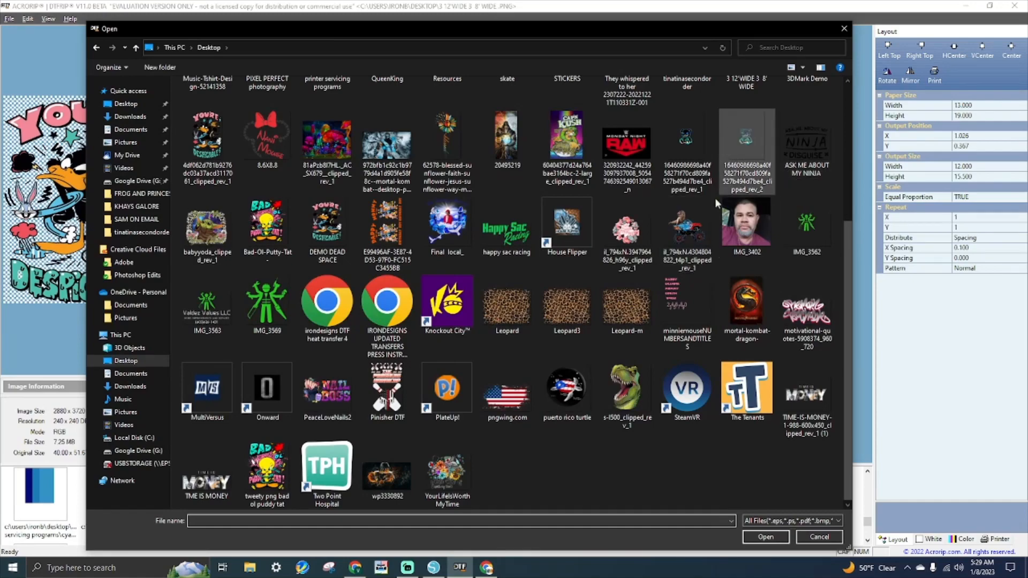
pyautogui.click(272, 152)
pyautogui.doubleClick(259, 150)
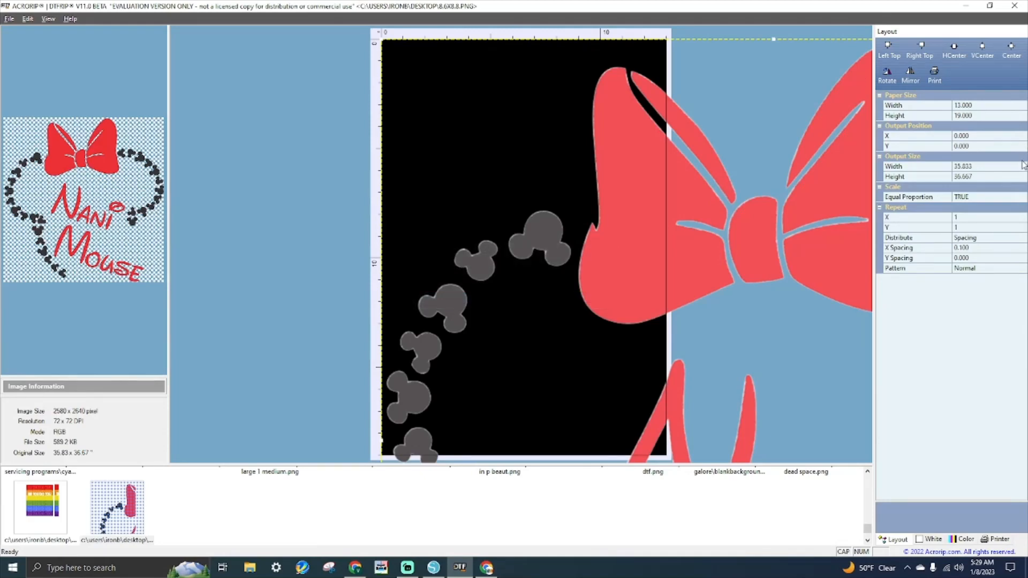
# - Set the Nani Mouse design's width to 10 (10 × 10.233 in) and place it near the sheet's top
pyautogui.click(993, 168)
pyautogui.write('10')
pyautogui.press('Return')
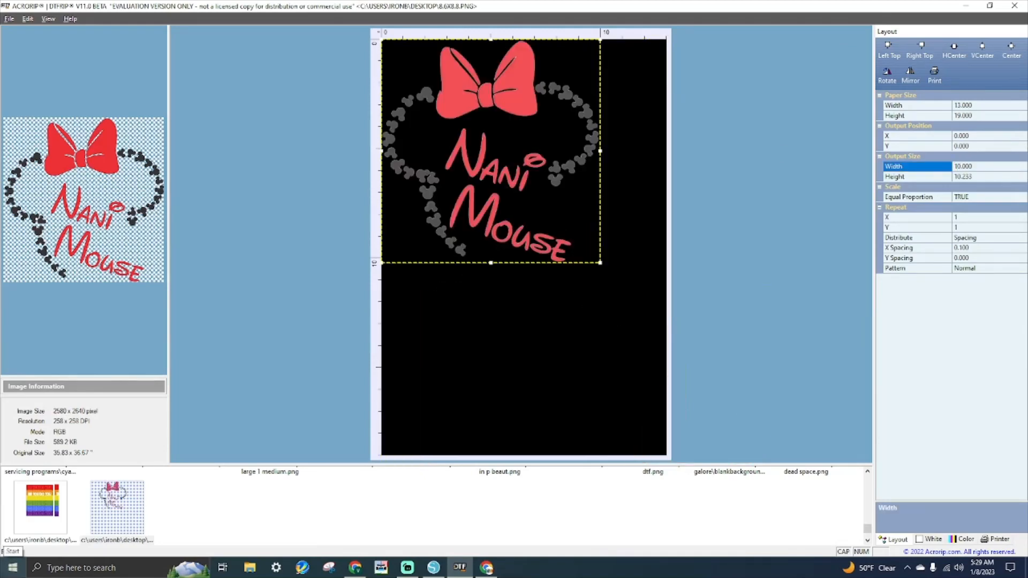
pyautogui.moveTo(404, 98); pyautogui.dragTo(448, 111)
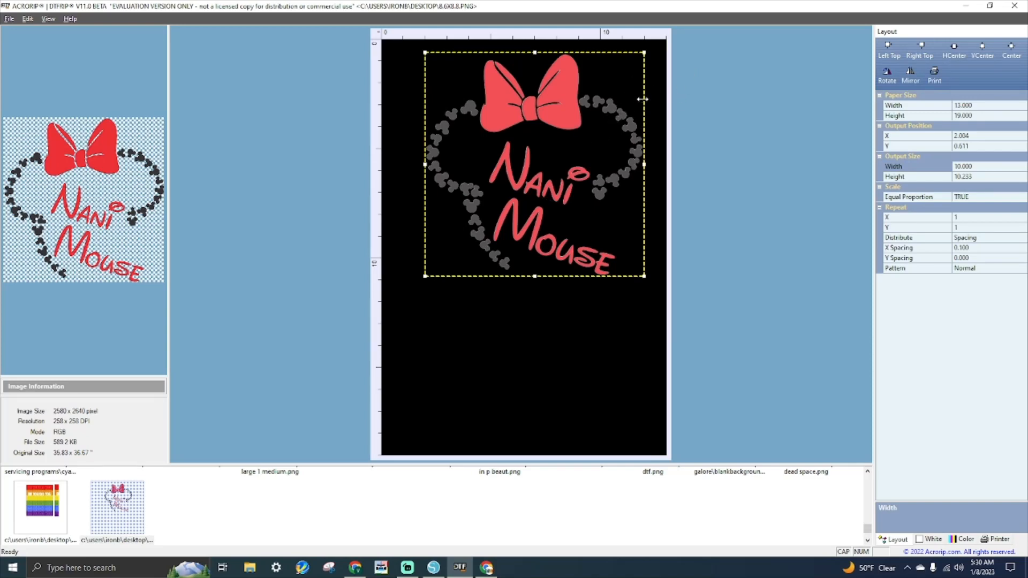
pyautogui.moveTo(621, 118); pyautogui.dragTo(615, 106)
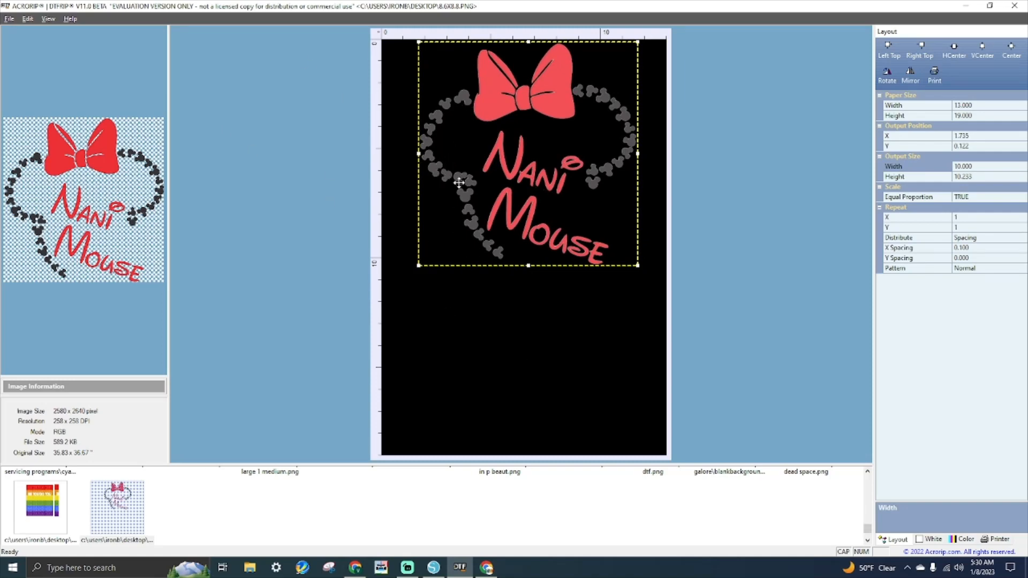
# - Add an image from the 0DTF CUSTOMER PRINTS folder, which loads the Sensitive to the Spirit design
pyautogui.click(9, 19)
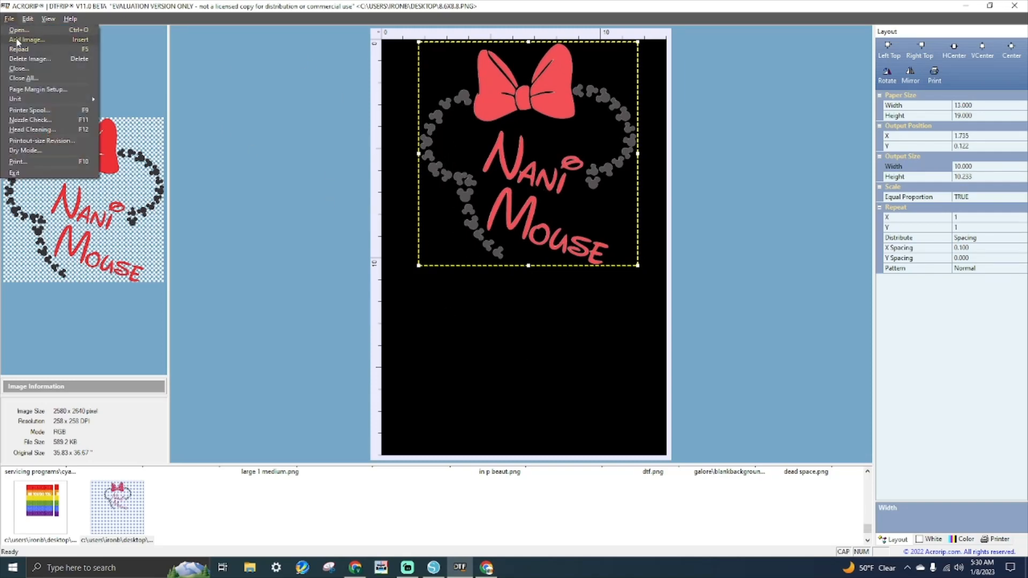
pyautogui.click(24, 39)
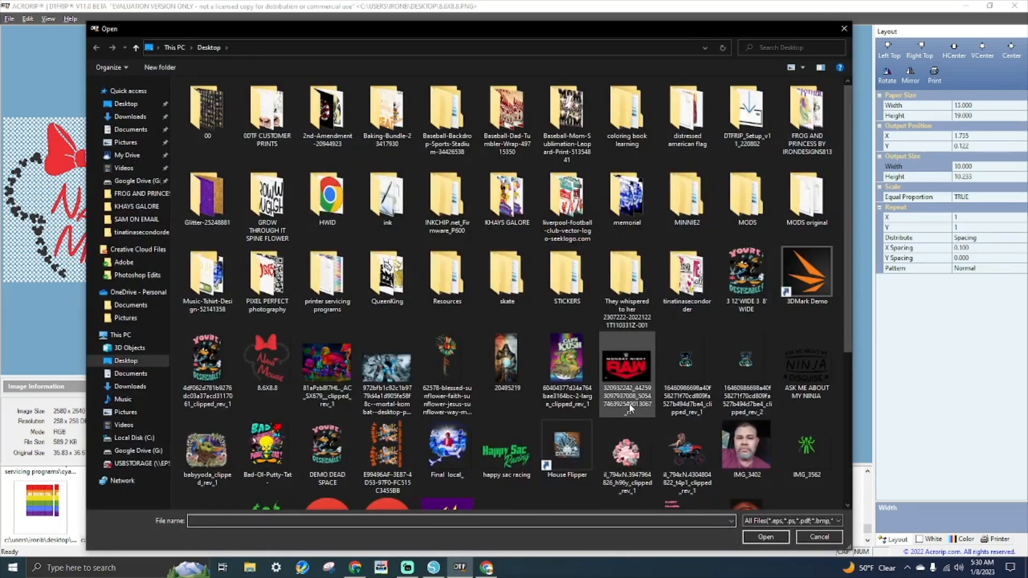
pyautogui.scroll(-3, 573, 407)
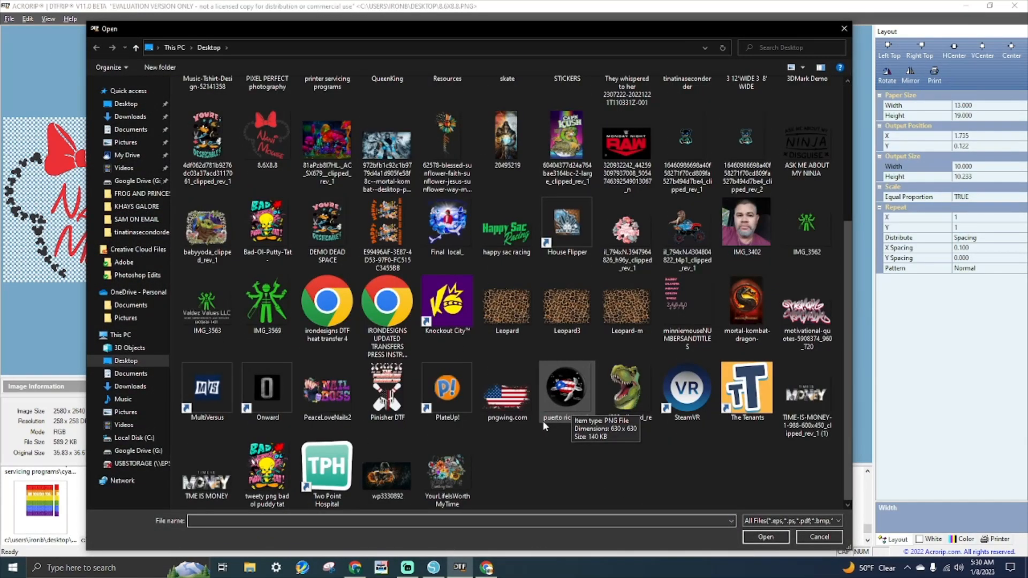
pyautogui.scroll(3, 498, 393)
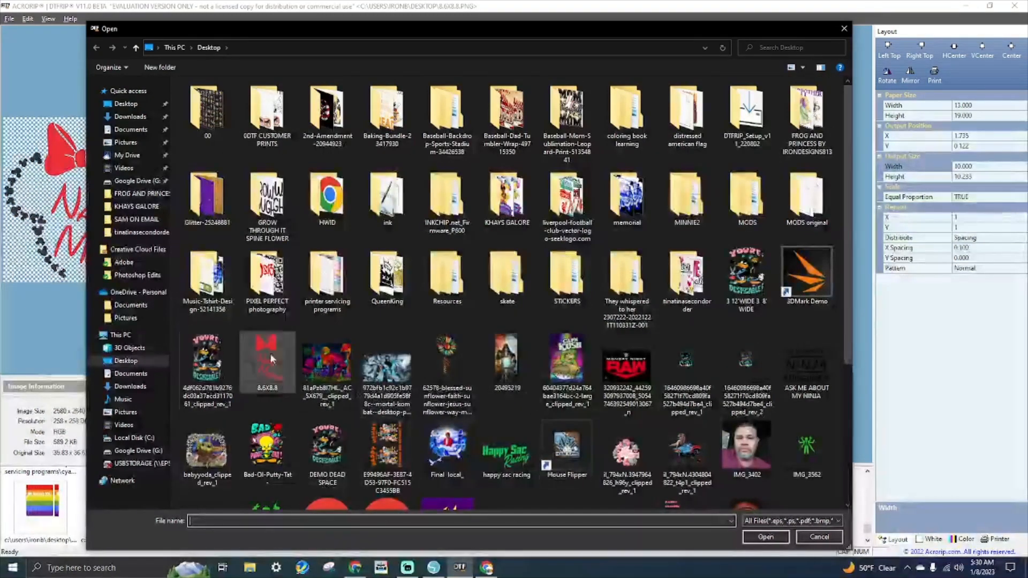
pyautogui.doubleClick(290, 114)
pyautogui.doubleClick(519, 195)
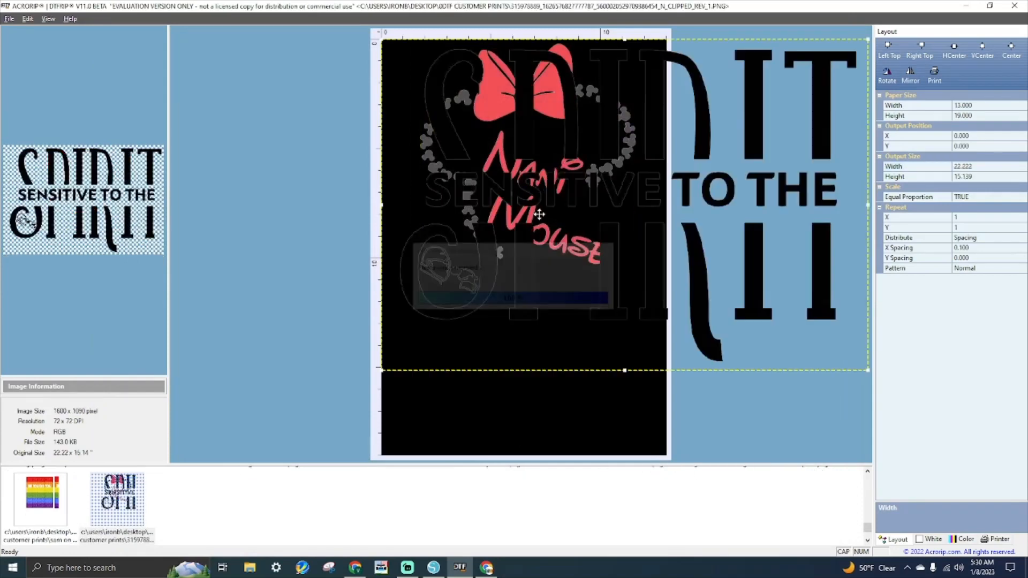
# - Delete the mistaken Spirit image and bring up the Add Image dialog again
pyautogui.moveTo(784, 112); pyautogui.dragTo(789, 262)
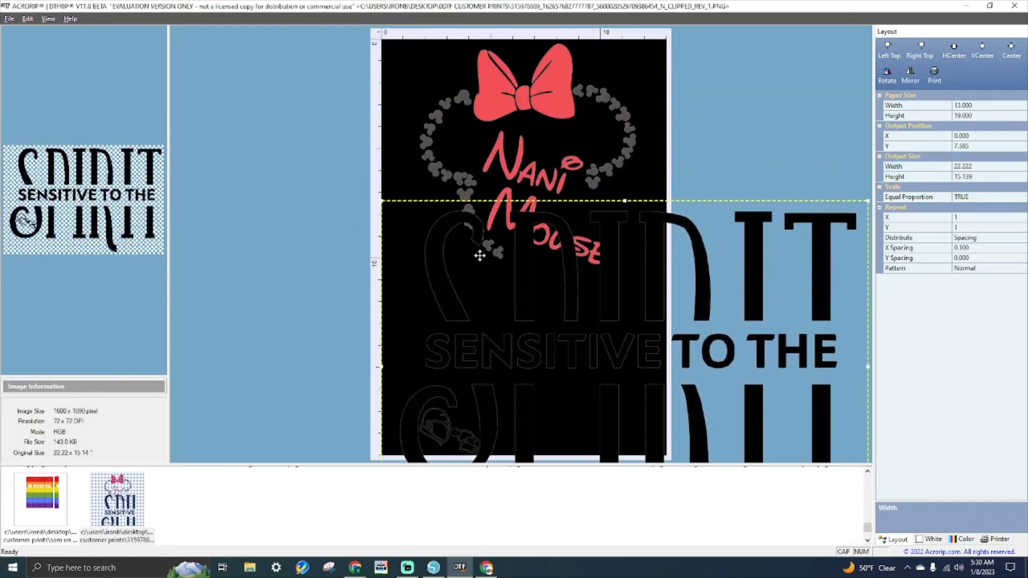
pyautogui.press('Delete')
pyautogui.press('Return')
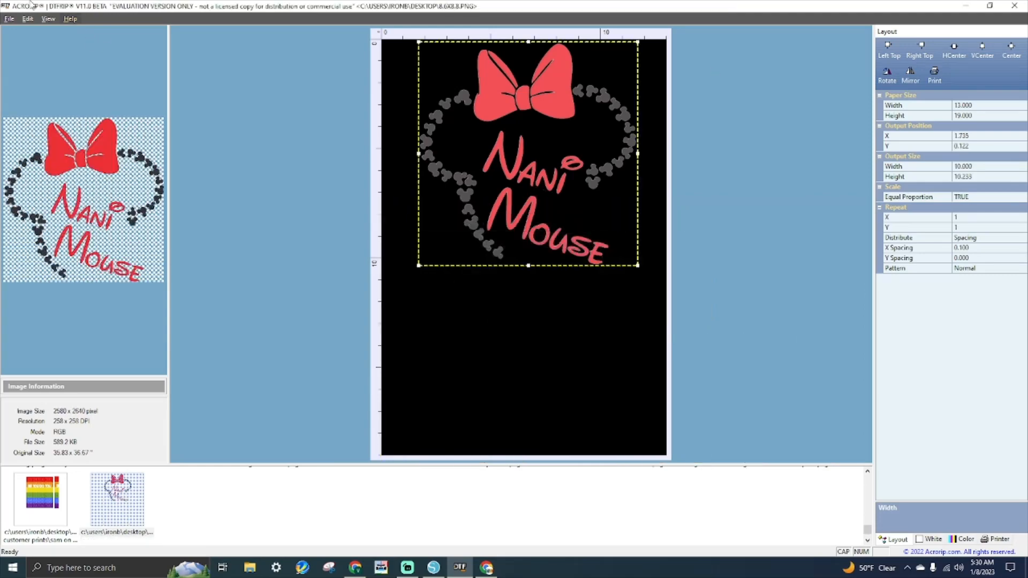
pyautogui.click(9, 19)
pyautogui.click(24, 30)
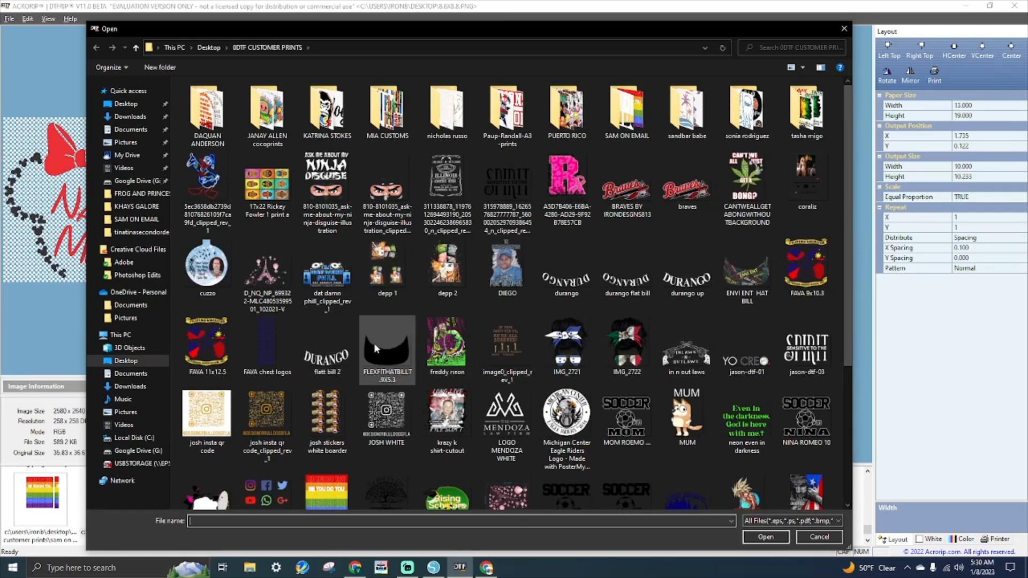
# - Add the FLEXFITHATBILL hat-bill image, set its width to 10, and place it below Nani Mouse
pyautogui.doubleClick(389, 349)
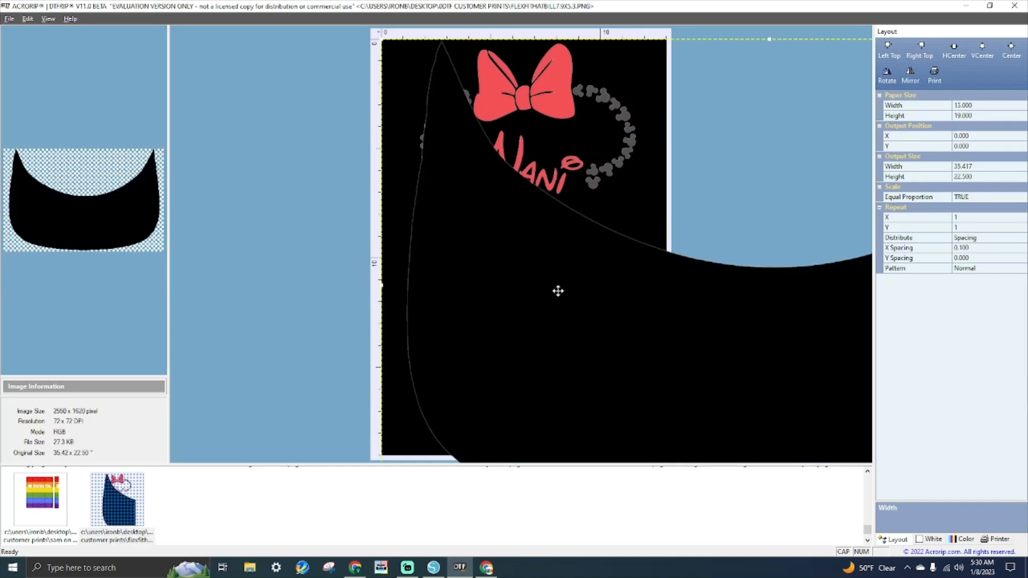
pyautogui.moveTo(556, 293); pyautogui.dragTo(502, 373)
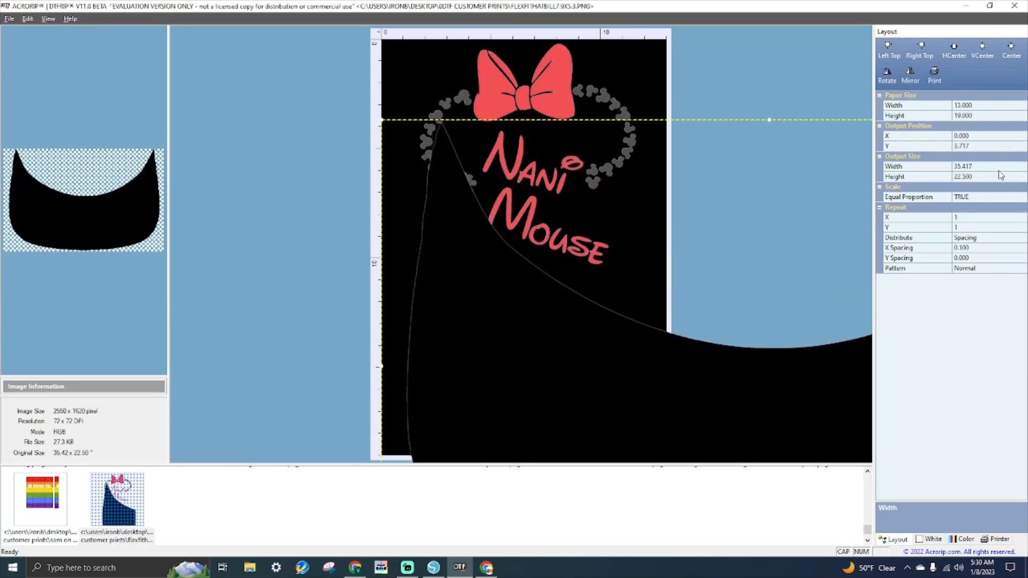
pyautogui.click(986, 166)
pyautogui.write('10')
pyautogui.press('Return')
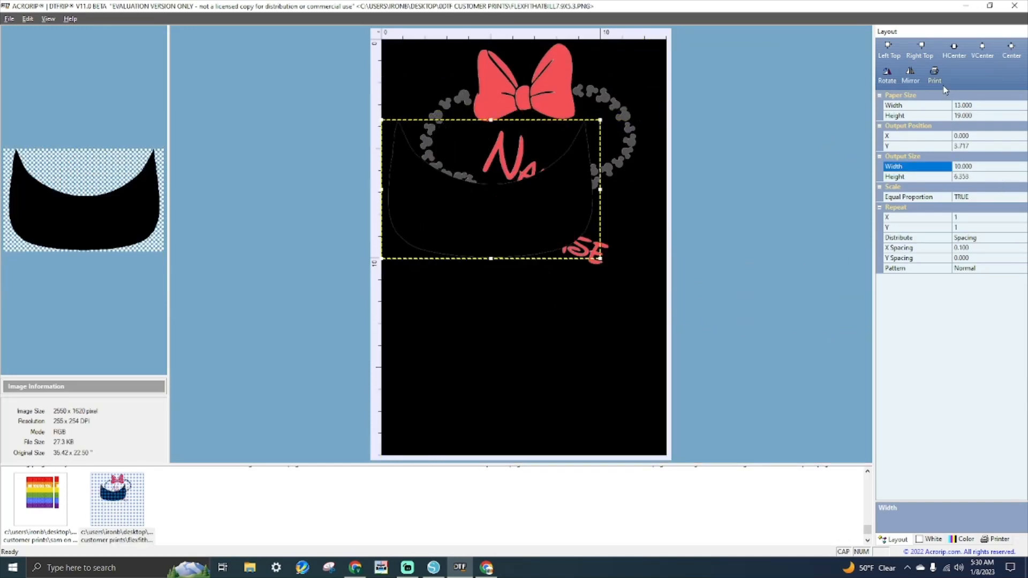
pyautogui.moveTo(537, 209); pyautogui.dragTo(599, 367)
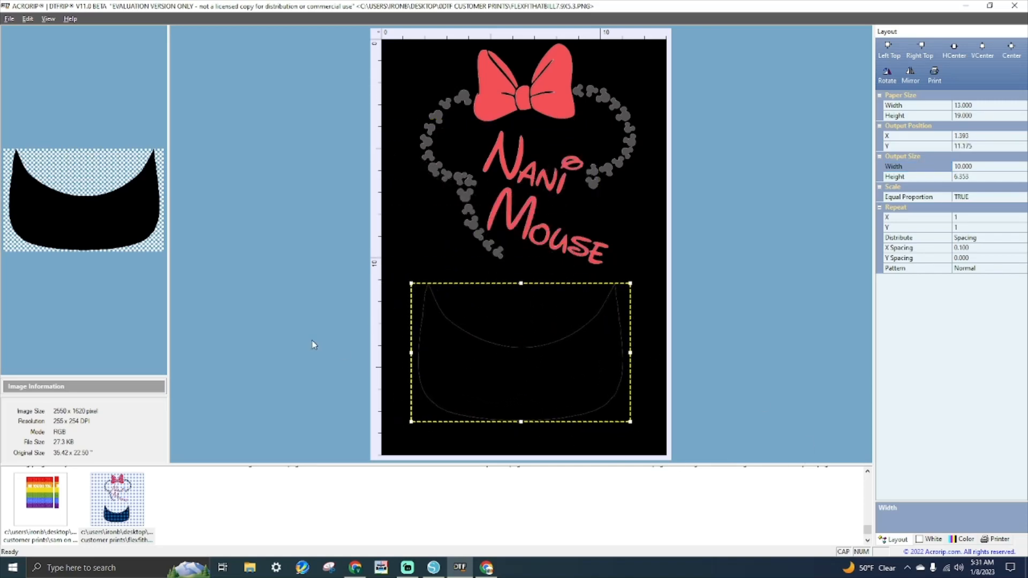
# - Cancel an accidental deletion of the hat-bill image and reposition it up and right
pyautogui.press('Delete')
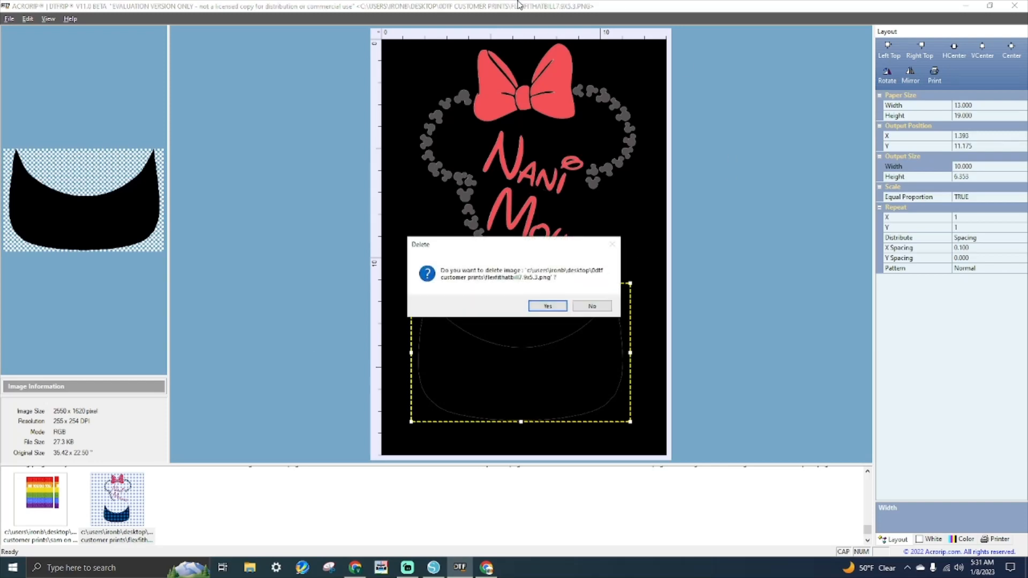
pyautogui.click(542, 305)
pyautogui.click(591, 306)
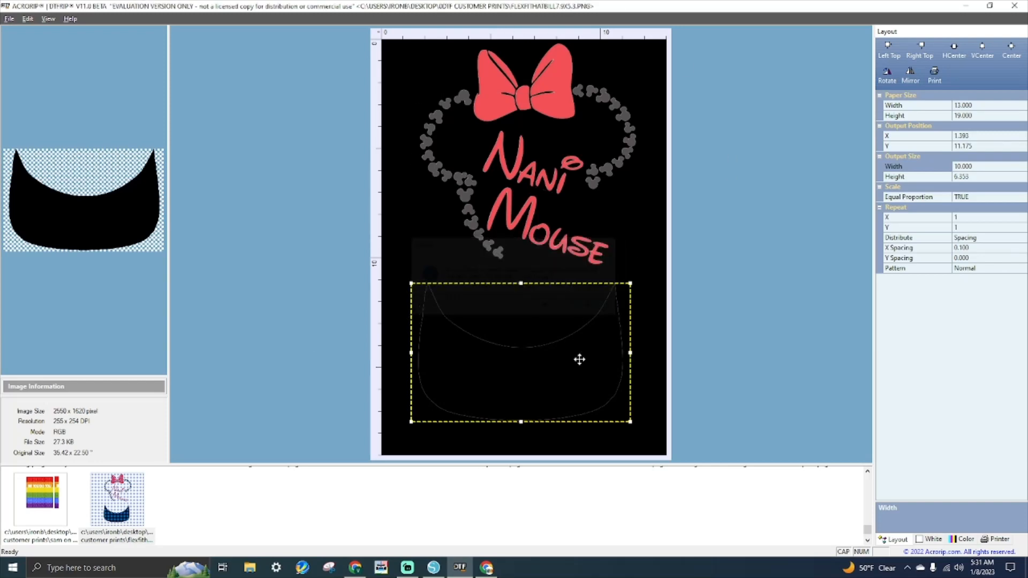
pyautogui.moveTo(544, 372); pyautogui.dragTo(471, 402)
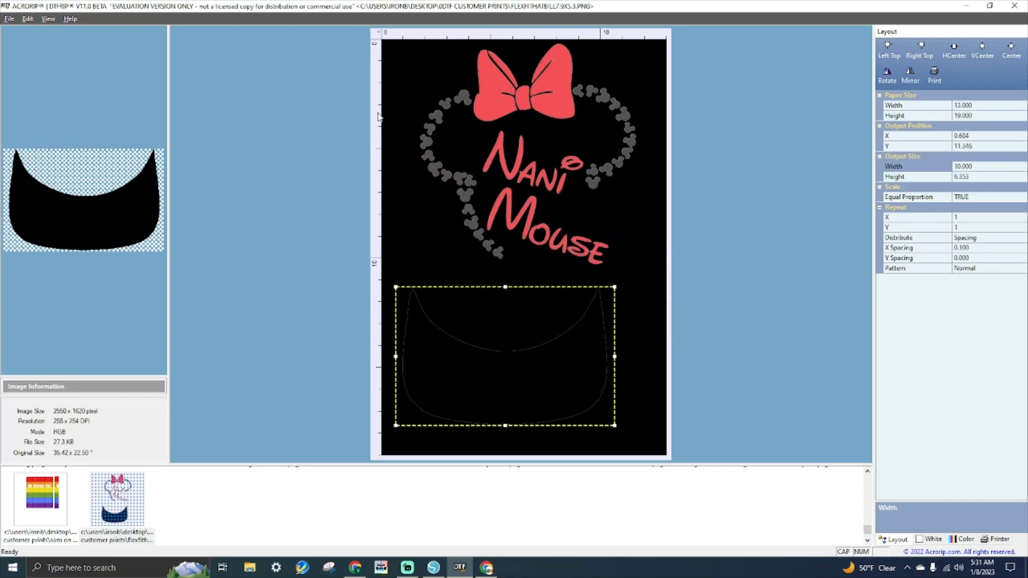
# - Move the Nani Mouse design to the sheet's top edge at Y 0, then switch to Silhouette Studio
pyautogui.click(503, 96)
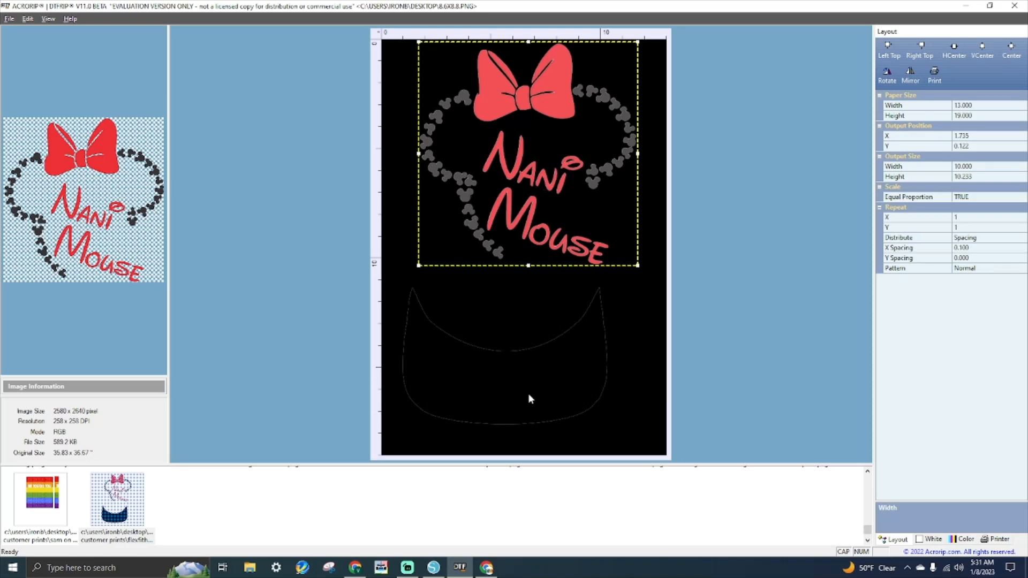
pyautogui.moveTo(489, 172); pyautogui.dragTo(429, 182)
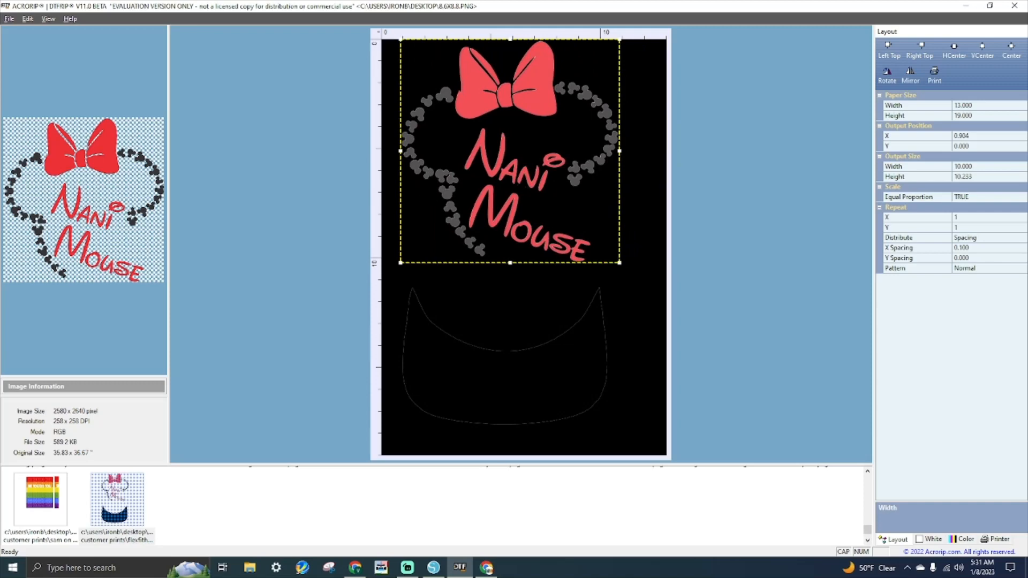
pyautogui.click(434, 568)
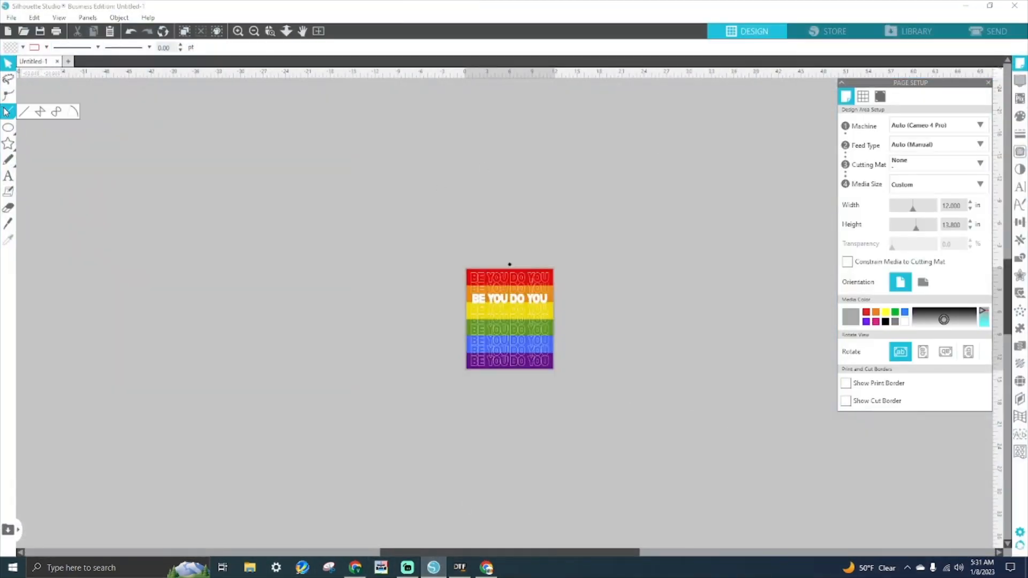
# - Draw two rectangles above the rainbow design, the right one wider
pyautogui.click(8, 128)
pyautogui.click(24, 129)
pyautogui.moveTo(354, 130)
pyautogui.mouseDown()
pyautogui.moveTo(354, 156)
pyautogui.moveTo(513, 222)
pyautogui.mouseUp()
pyautogui.moveTo(571, 138)
pyautogui.mouseDown()
pyautogui.moveTo(578, 223)
pyautogui.moveTo(766, 226)
pyautogui.mouseUp()
pyautogui.click(8, 64)
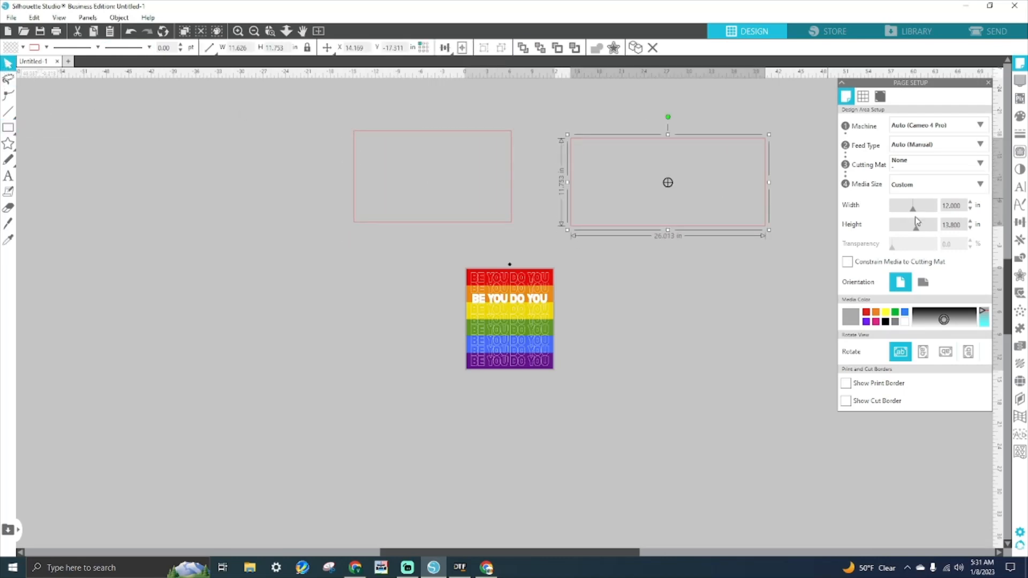
# - Fill the right rectangle black #000000 and the left one dark grey #141414
pyautogui.click(1020, 117)
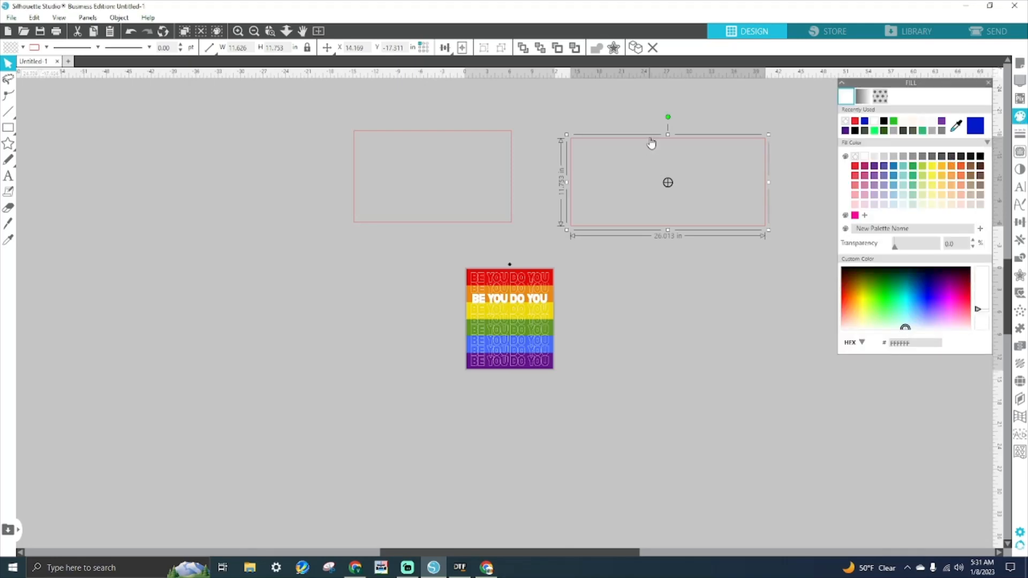
pyautogui.click(982, 158)
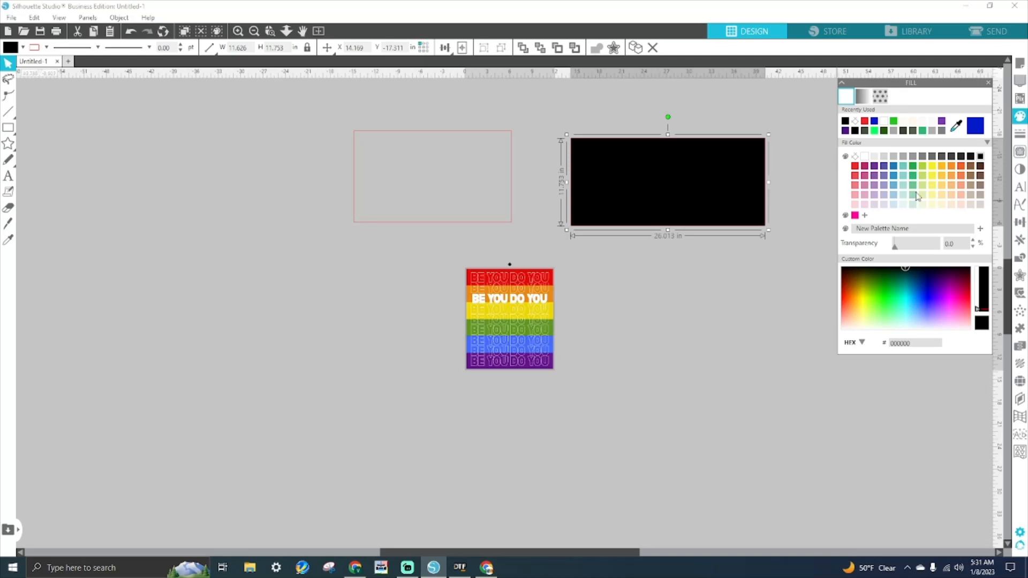
pyautogui.click(442, 131)
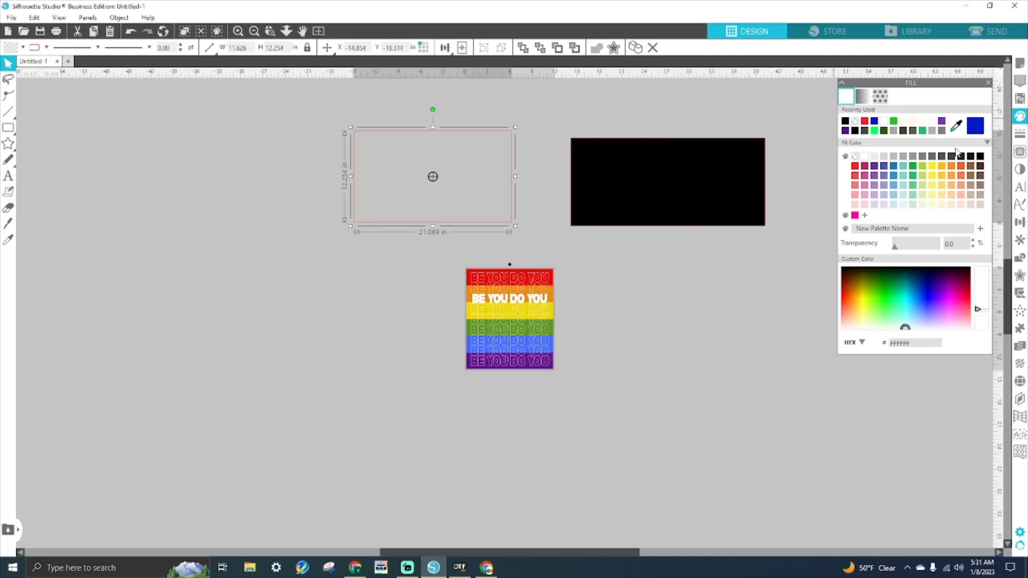
pyautogui.click(982, 158)
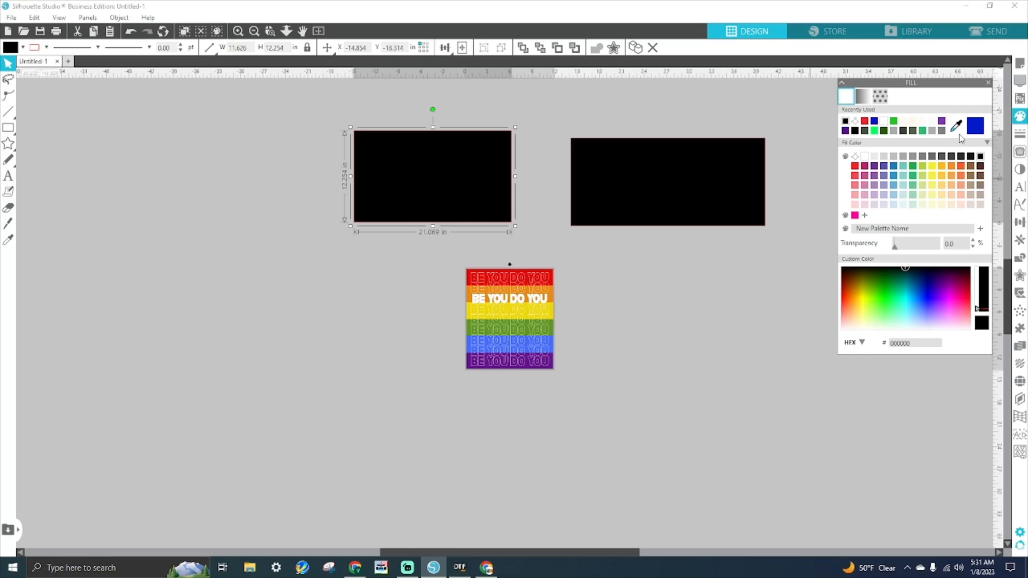
pyautogui.click(961, 156)
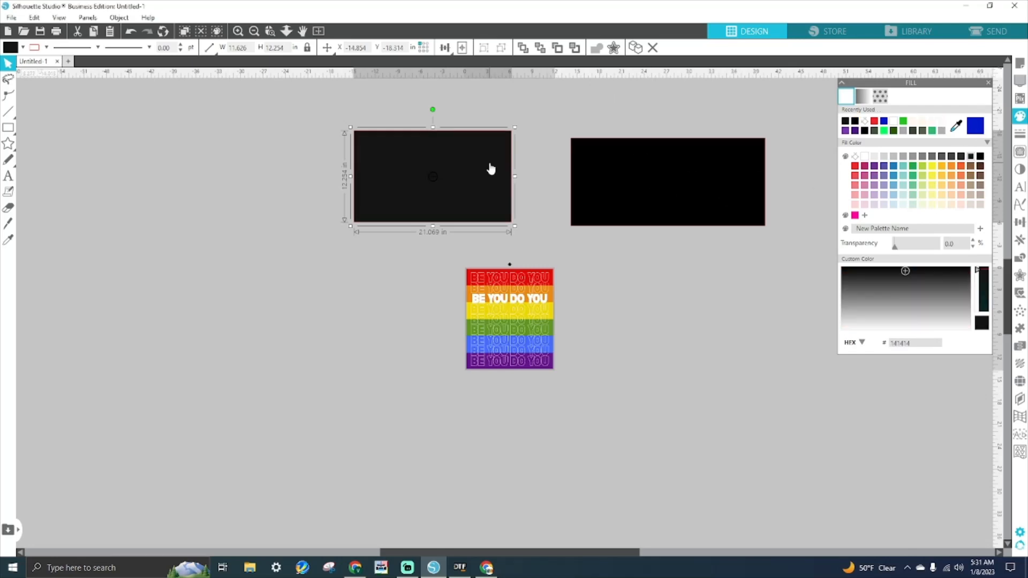
# - Nudge the dark grey and black rectangles into position, ending with the black one selected
pyautogui.moveTo(506, 152); pyautogui.dragTo(519, 168)
pyautogui.click(682, 174)
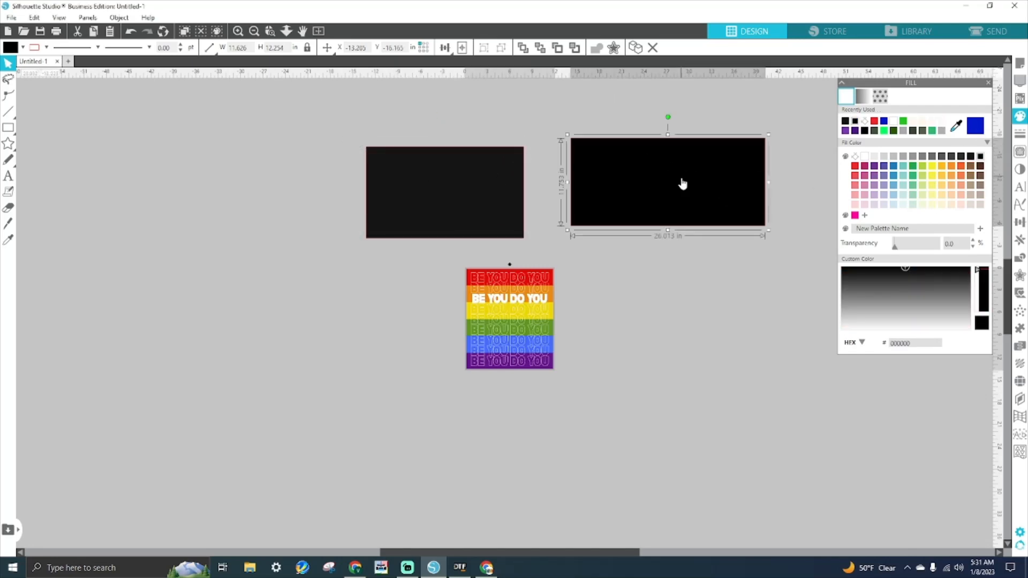
pyautogui.moveTo(682, 181); pyautogui.dragTo(674, 200)
pyautogui.click(470, 182)
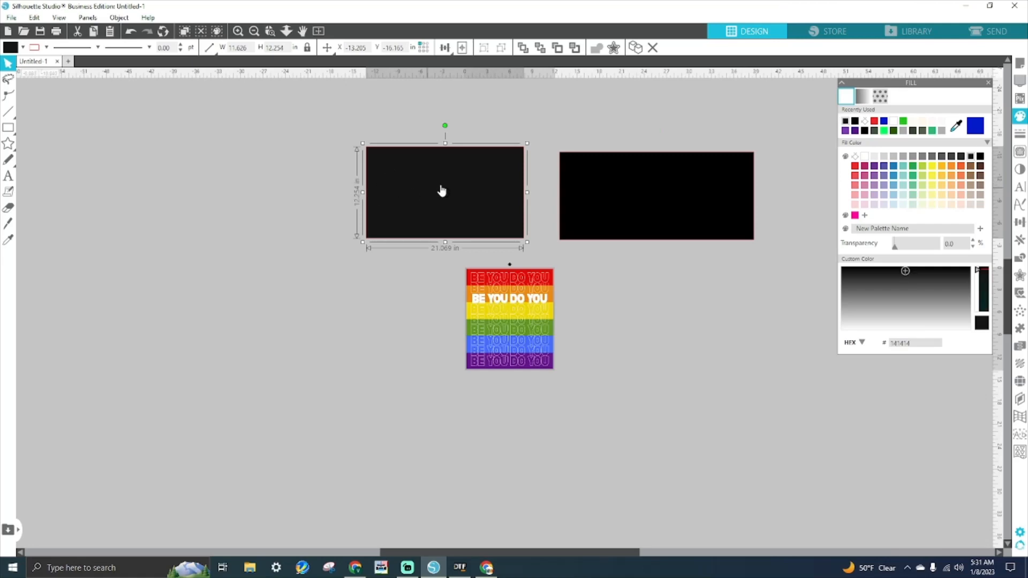
pyautogui.rightClick(513, 185)
pyautogui.click(677, 178)
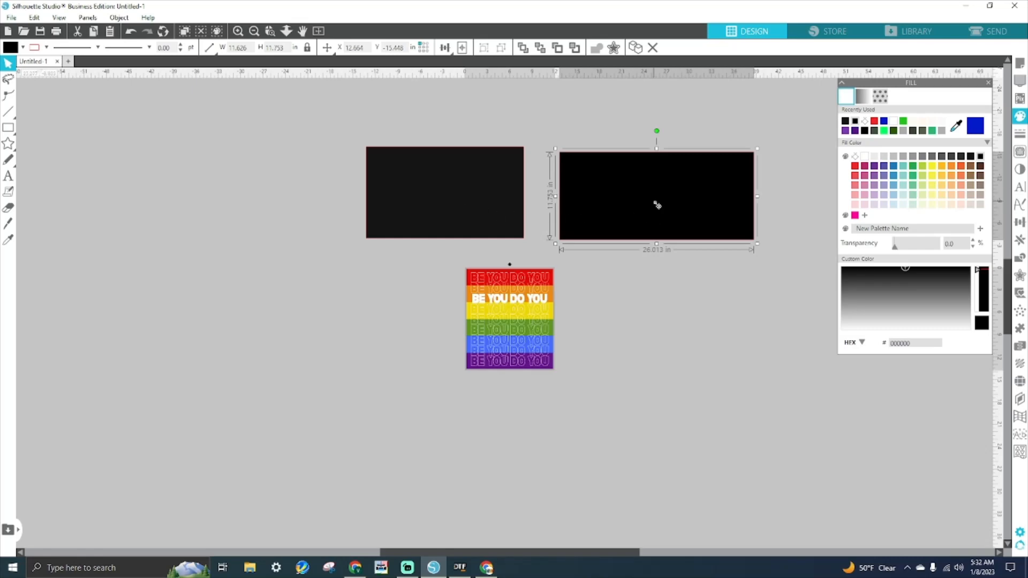
# - Slide the black rectangle left so it overlaps the dark grey rectangle
pyautogui.doubleClick(696, 215)
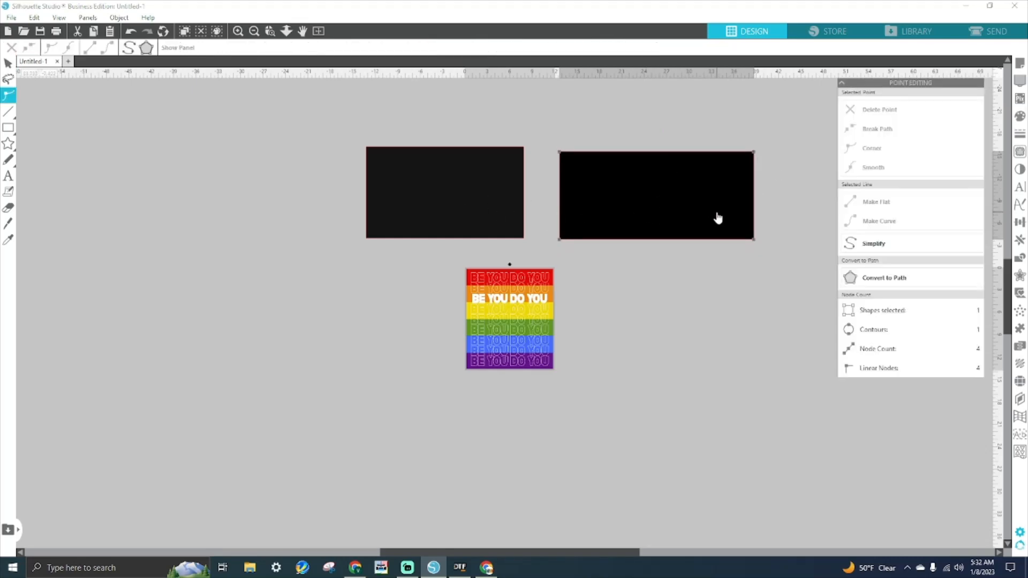
pyautogui.click(615, 197)
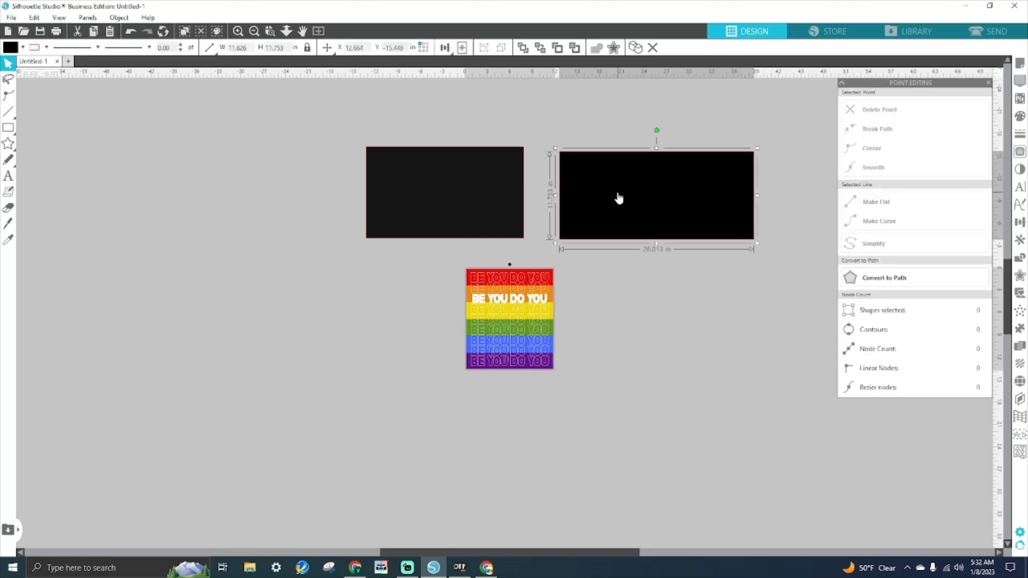
pyautogui.click(252, 266)
pyautogui.click(392, 197)
pyautogui.click(372, 289)
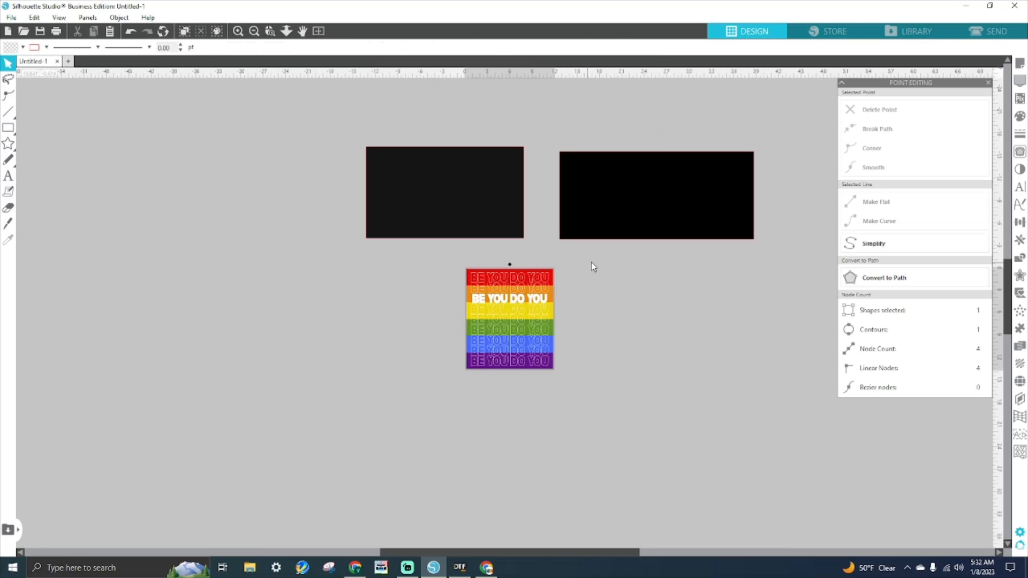
pyautogui.click(638, 223)
pyautogui.moveTo(638, 223); pyautogui.dragTo(521, 217)
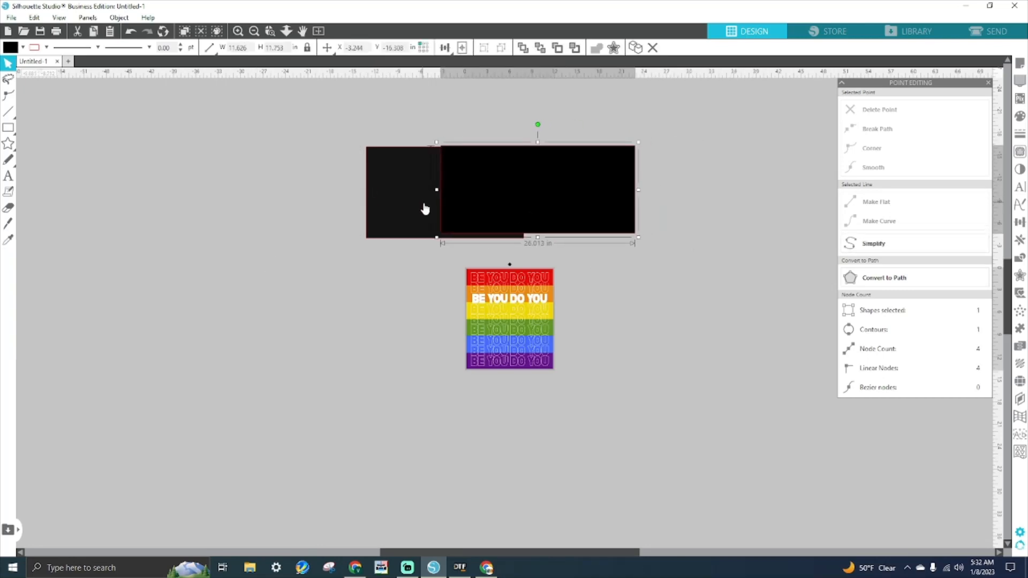
# - Check the sheet in AcroRIP, then bring back Silhouette Studio's fill colour options
pyautogui.click(456, 569)
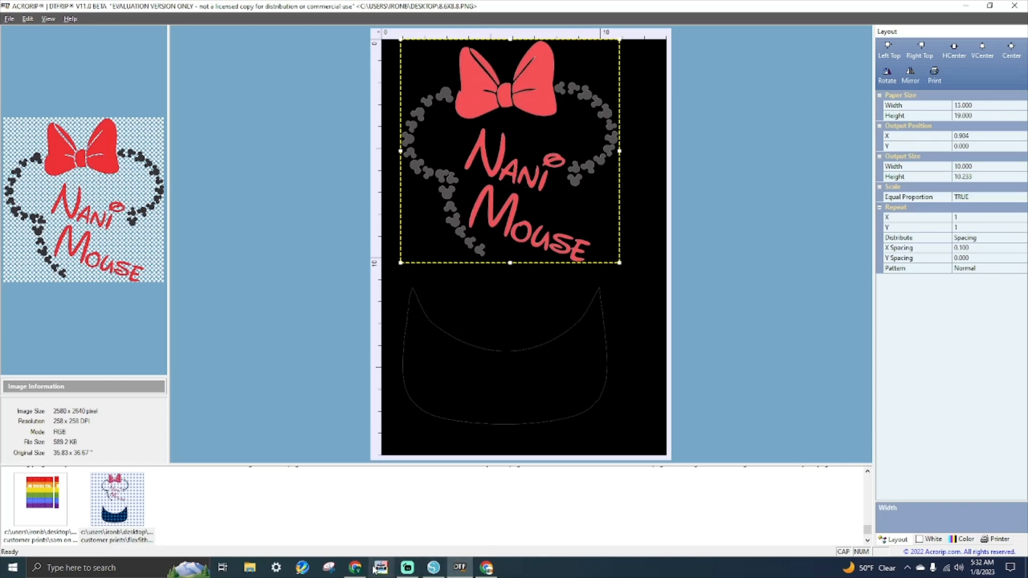
pyautogui.click(433, 567)
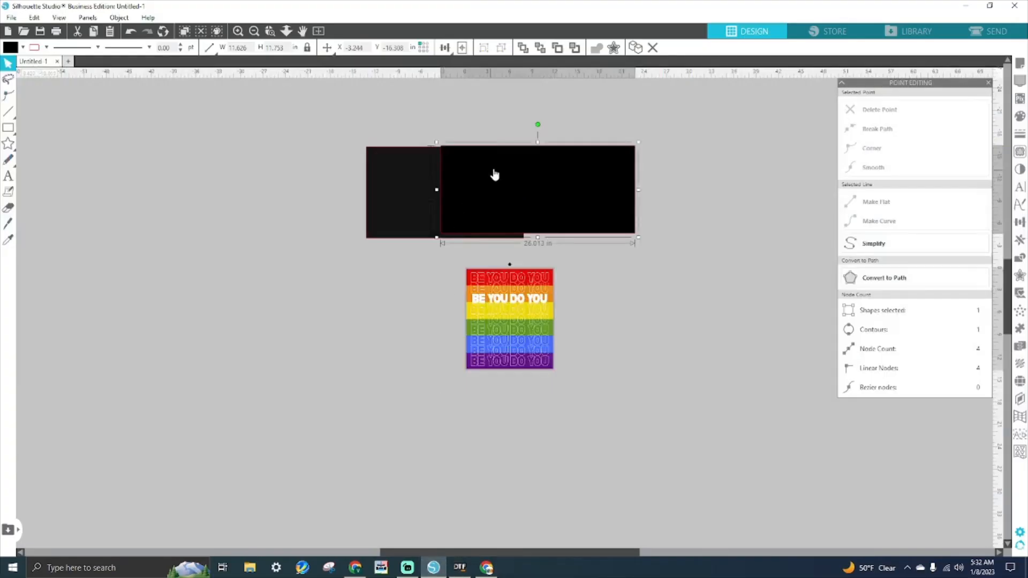
pyautogui.click(1020, 116)
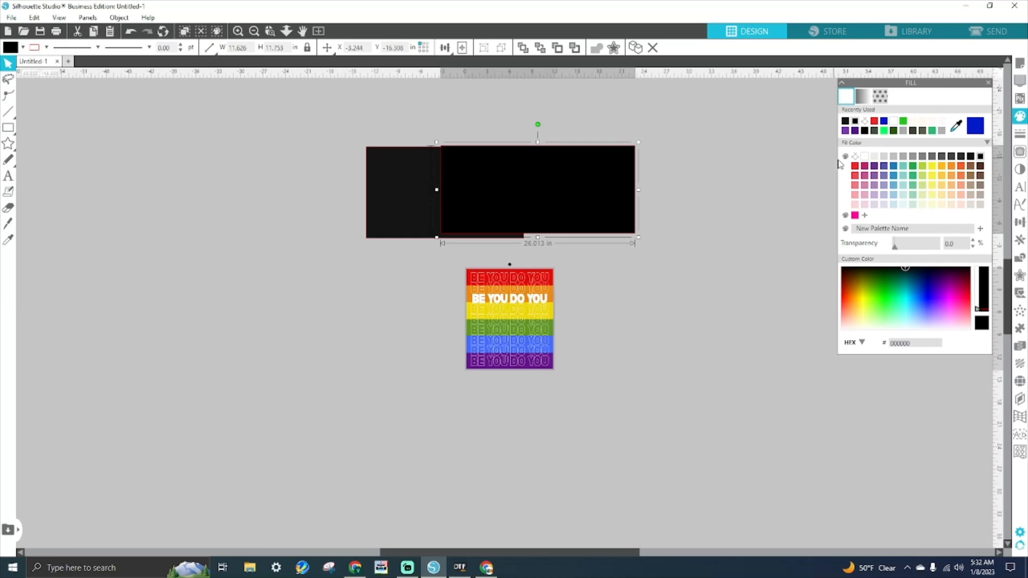
# - Fill both rectangles red and line them up level side by side
pyautogui.click(855, 165)
pyautogui.moveTo(560, 210); pyautogui.dragTo(656, 223)
pyautogui.click(440, 211)
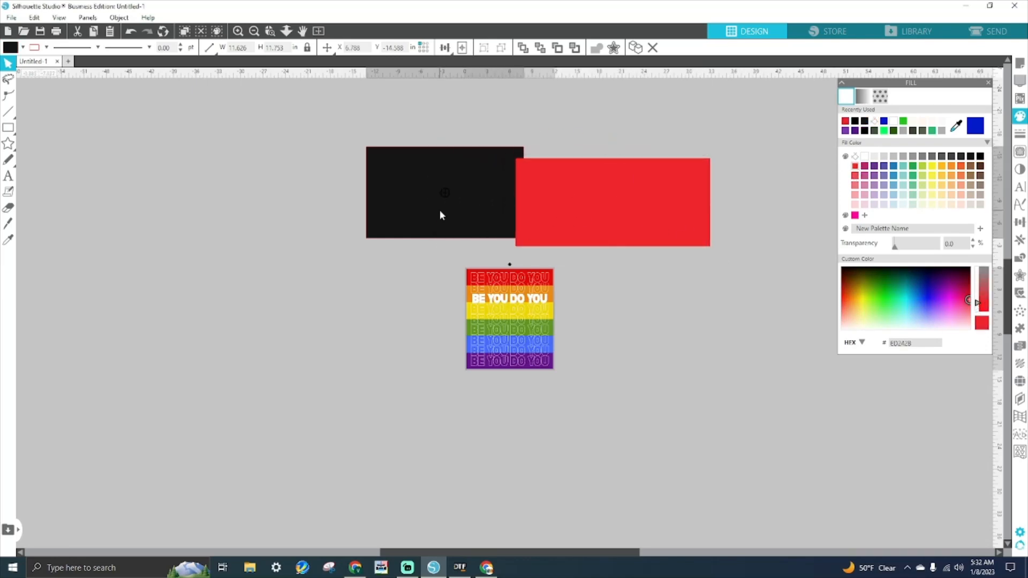
pyautogui.click(858, 166)
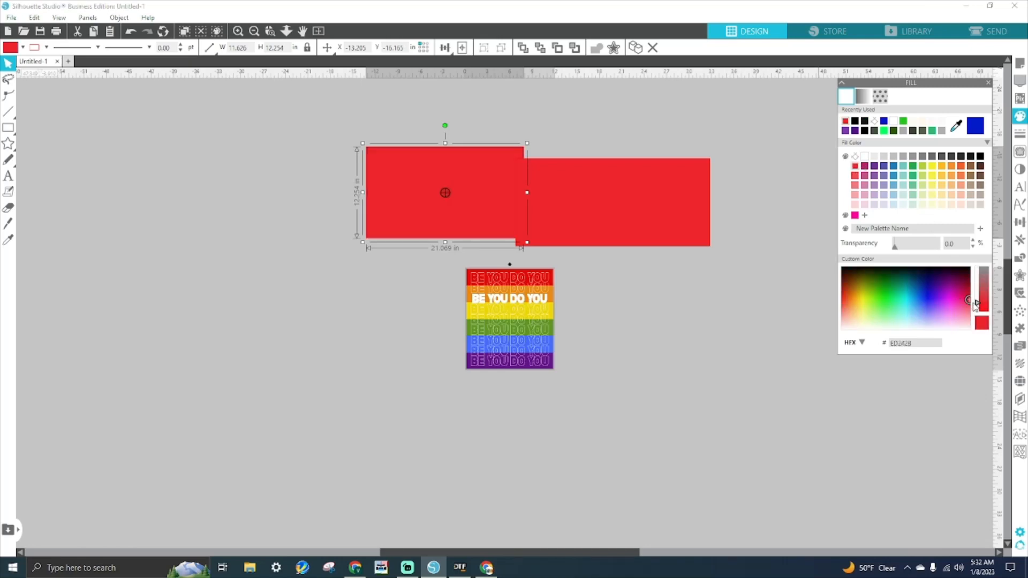
pyautogui.moveTo(479, 215); pyautogui.dragTo(467, 229)
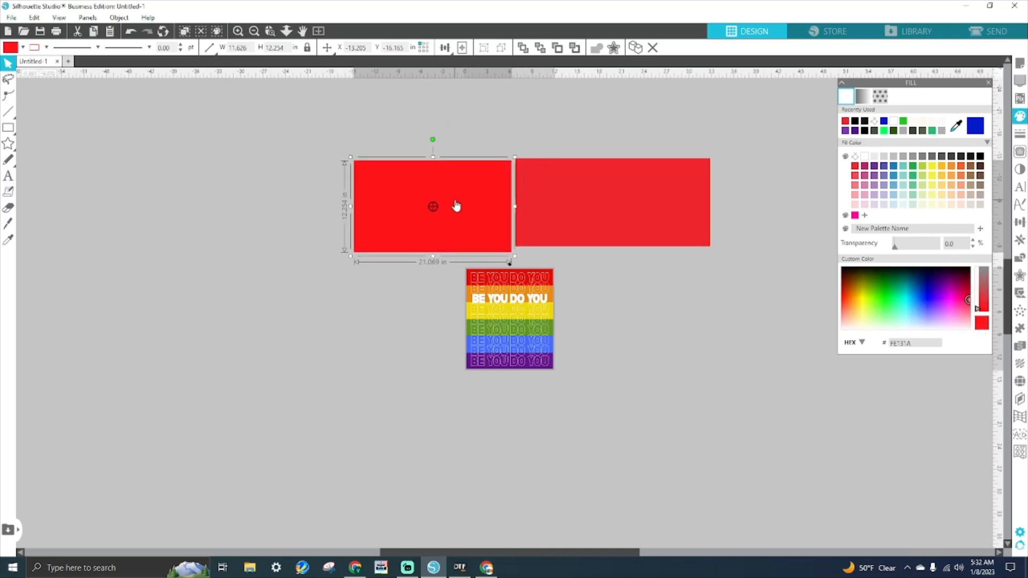
pyautogui.moveTo(584, 210); pyautogui.dragTo(545, 217)
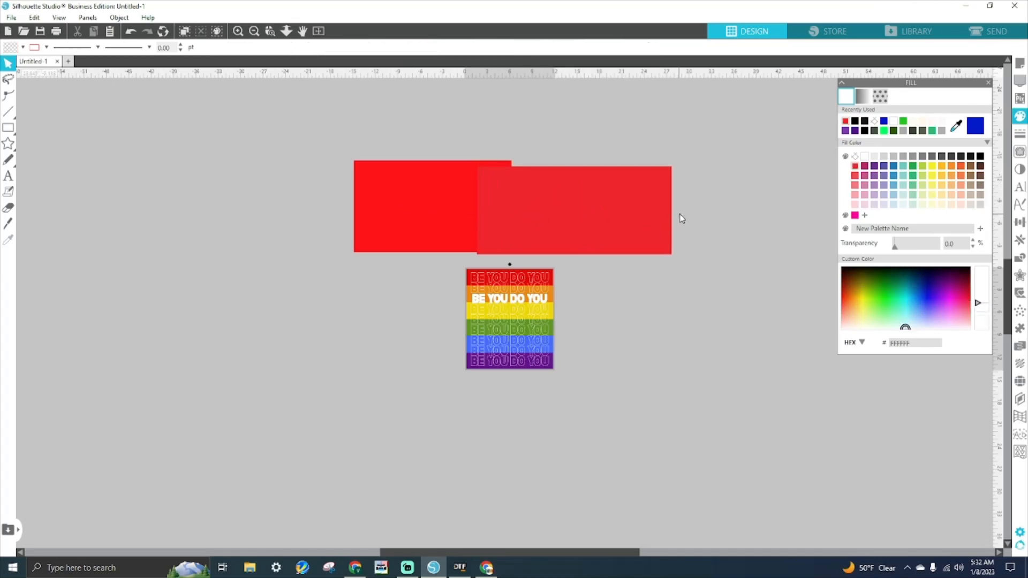
pyautogui.moveTo(653, 198)
pyautogui.mouseDown()
pyautogui.moveTo(661, 179)
pyautogui.moveTo(653, 198)
pyautogui.moveTo(671, 193)
pyautogui.mouseUp()
pyautogui.click(461, 217)
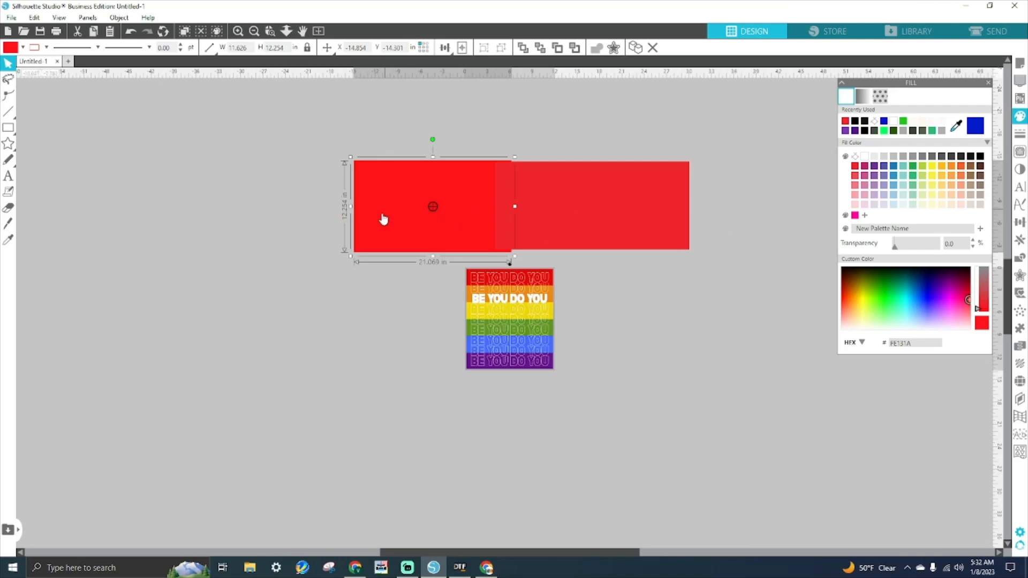
pyautogui.moveTo(409, 227); pyautogui.dragTo(393, 180)
pyautogui.moveTo(610, 216); pyautogui.dragTo(591, 176)
pyautogui.click(559, 236)
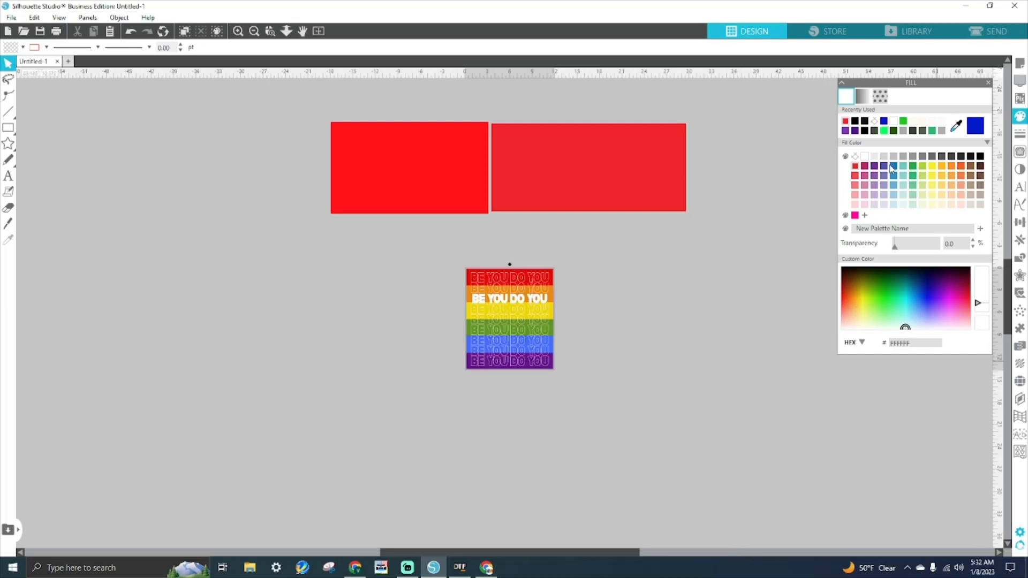
# - Recolour the rectangles purple, muted #693191 and vivid #7000C2, and overlap them
pyautogui.click(865, 166)
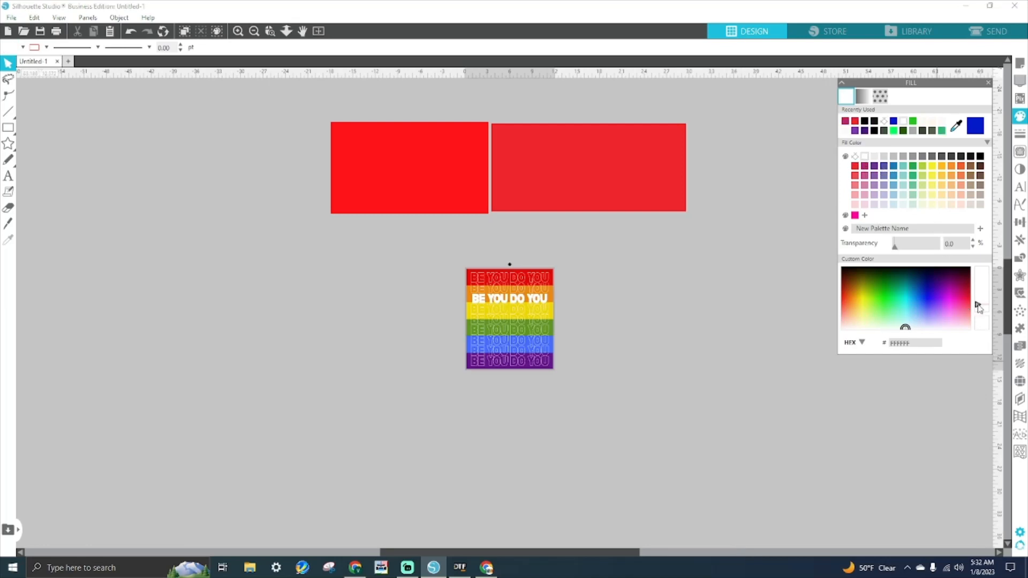
pyautogui.click(557, 172)
pyautogui.click(874, 165)
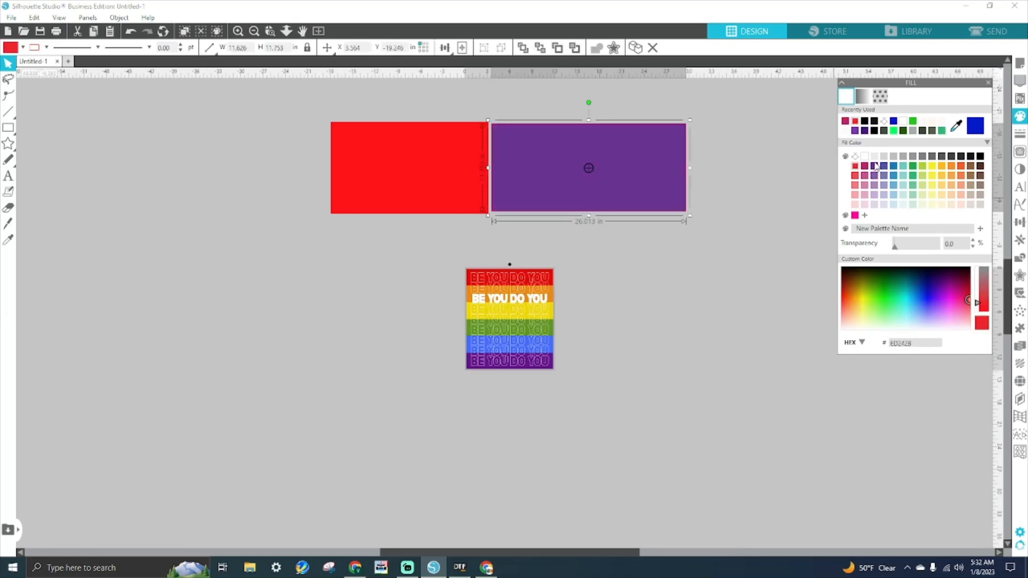
pyautogui.moveTo(979, 290); pyautogui.dragTo(986, 333)
pyautogui.click(466, 193)
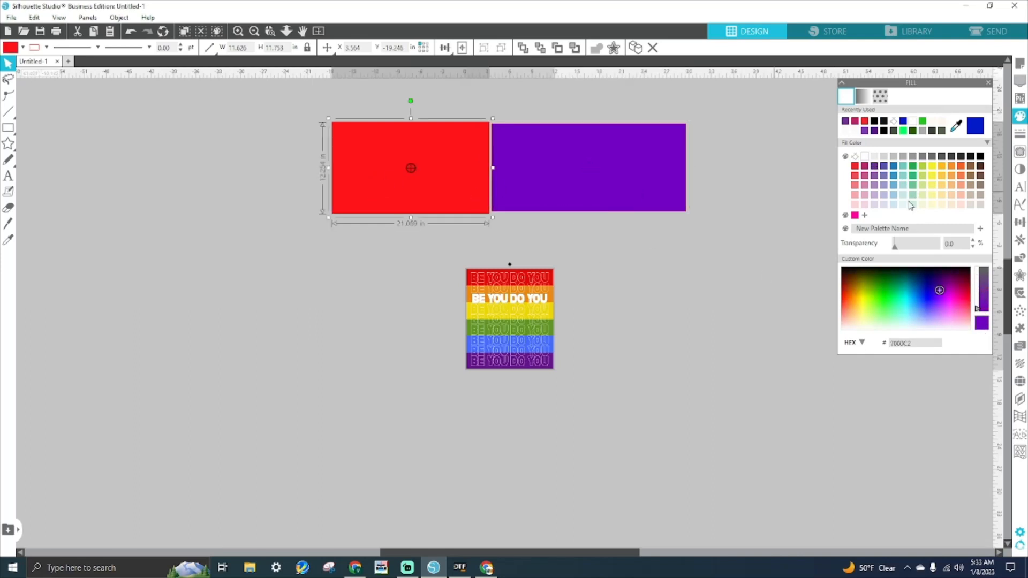
pyautogui.moveTo(560, 185); pyautogui.dragTo(525, 187)
pyautogui.click(564, 327)
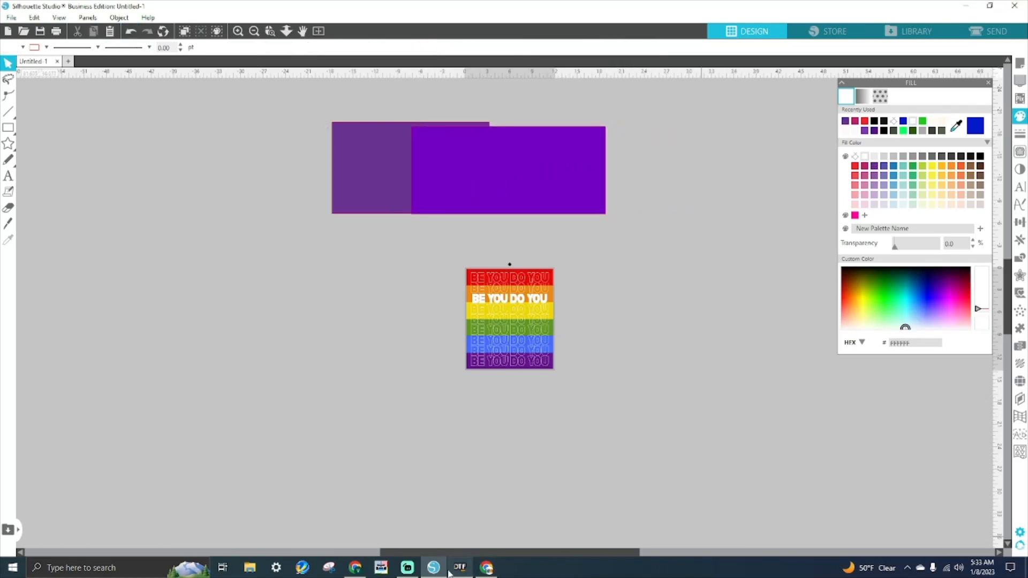
pyautogui.moveTo(435, 573)
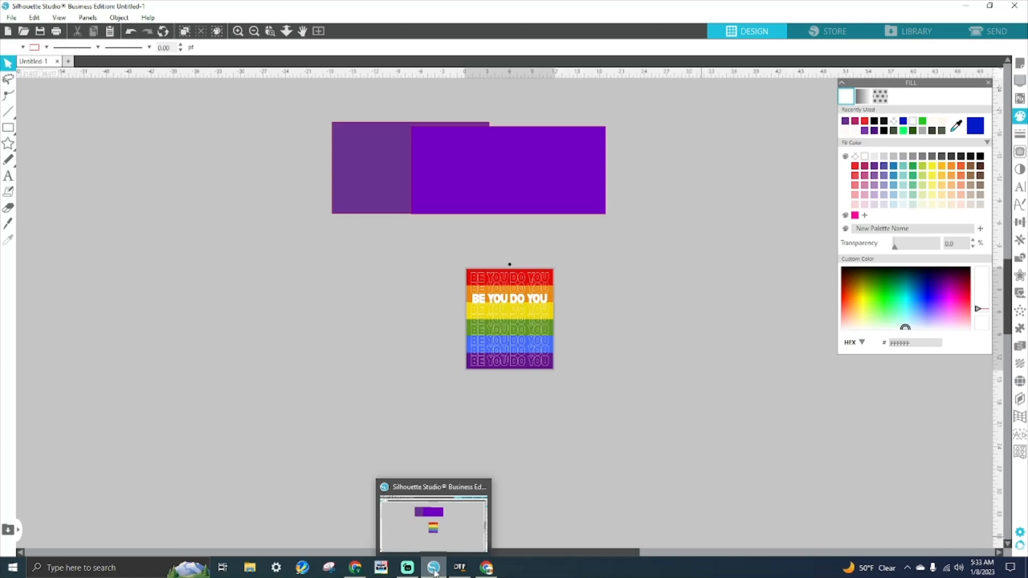